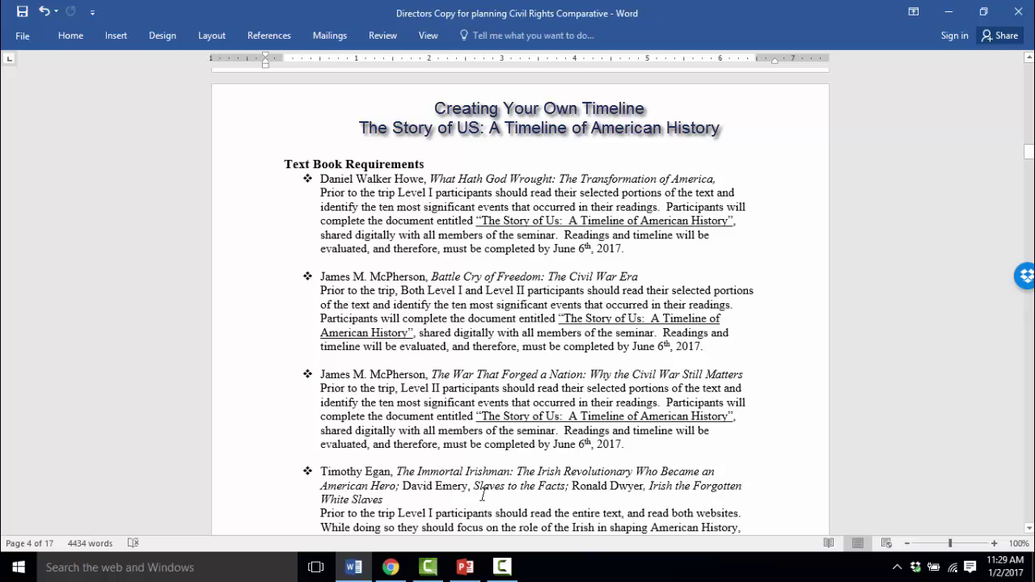
# - Bring the Chrome window with the Google Doc in front of the Word planning document
pyautogui.click(391, 567)
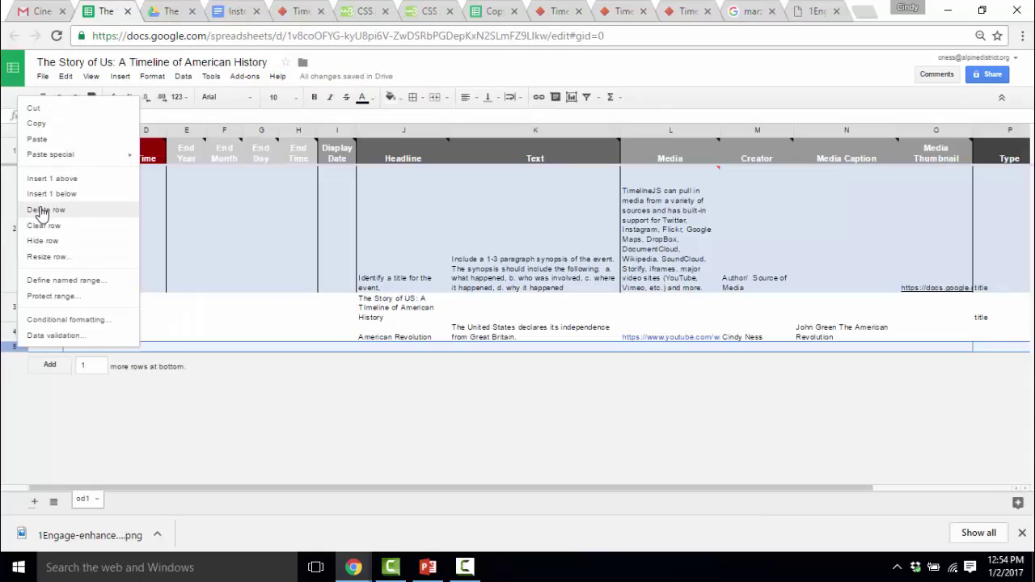
# - Delete the empty row 5 below the American Revolution entry
pyautogui.click(41, 207)
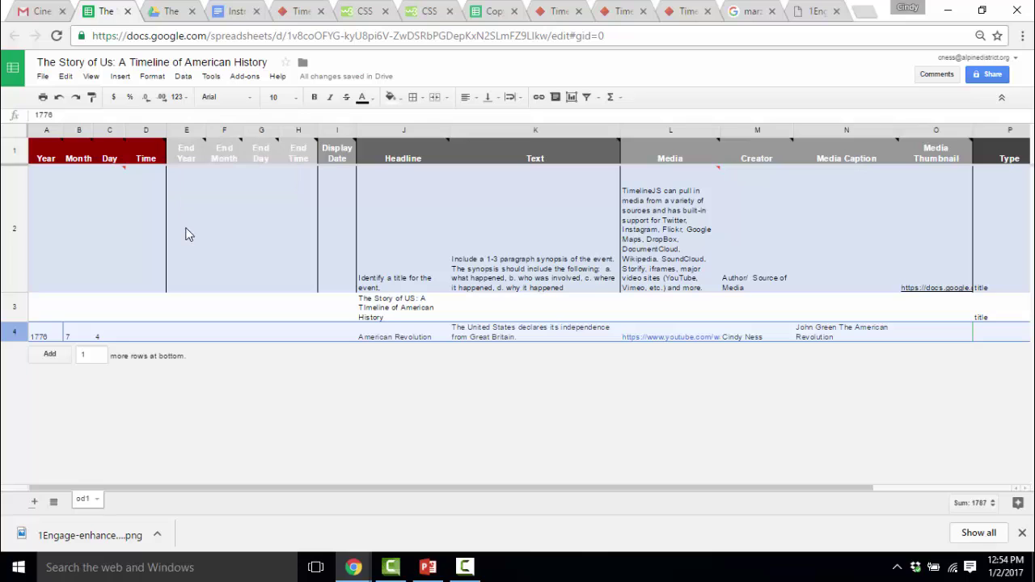
# - Open the File menu of the Story of Us spreadsheet
pyautogui.click(42, 78)
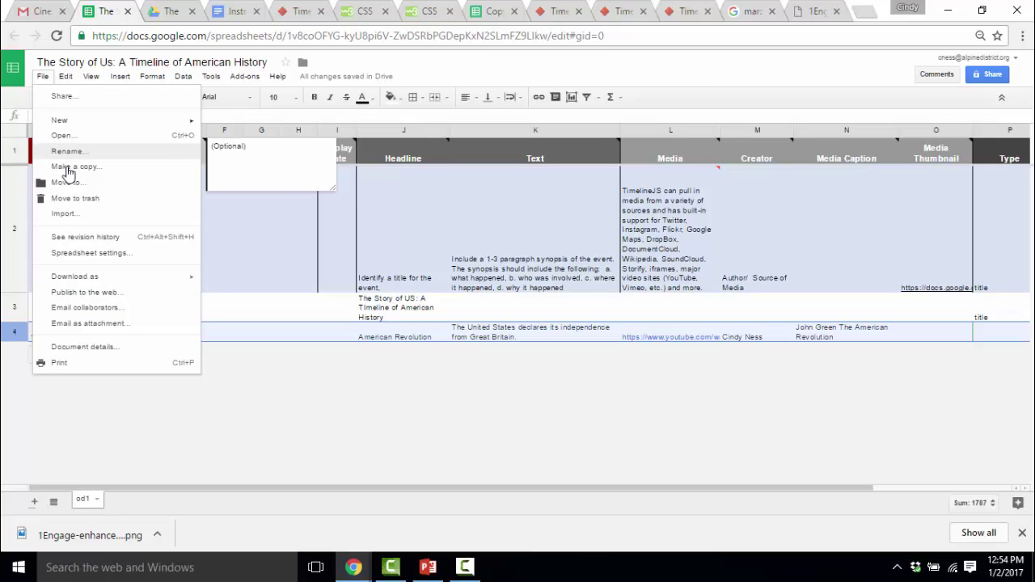
# - Make a copy of the spreadsheet named 'Working Copy' followed by the author's name
pyautogui.click(70, 168)
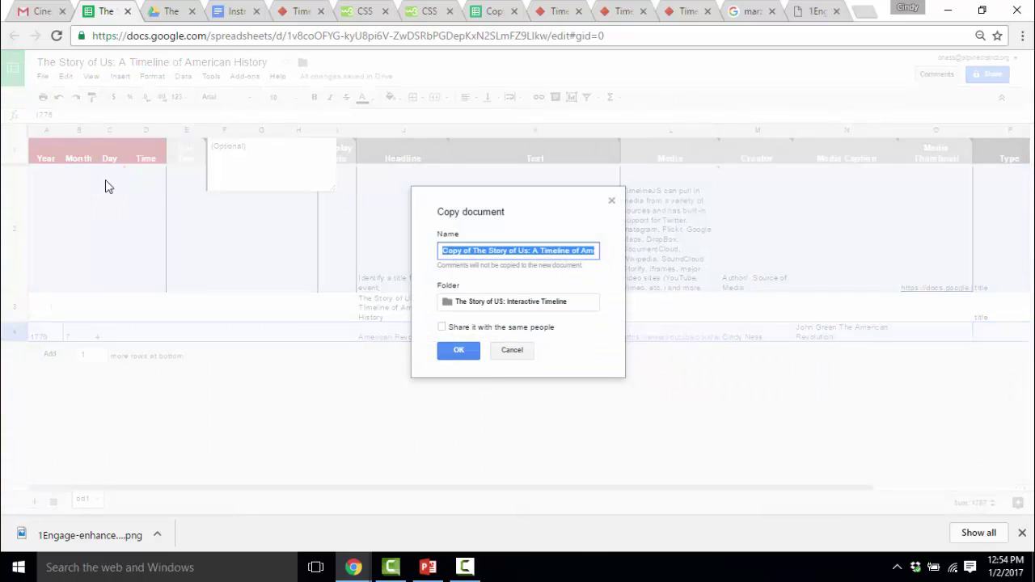
pyautogui.click(476, 250)
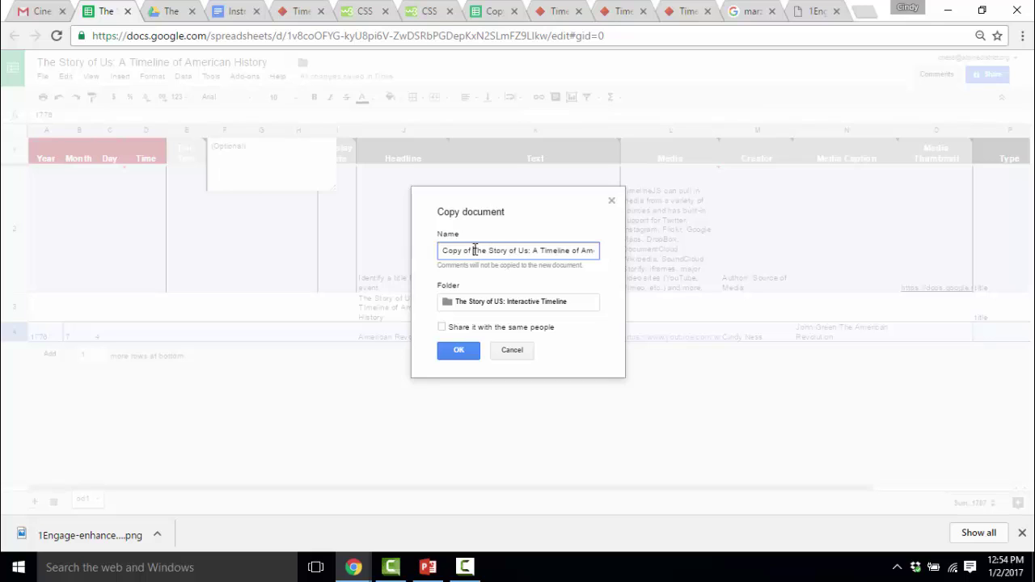
pyautogui.moveTo(473, 250); pyautogui.dragTo(423, 250)
pyautogui.write('Working Copy')
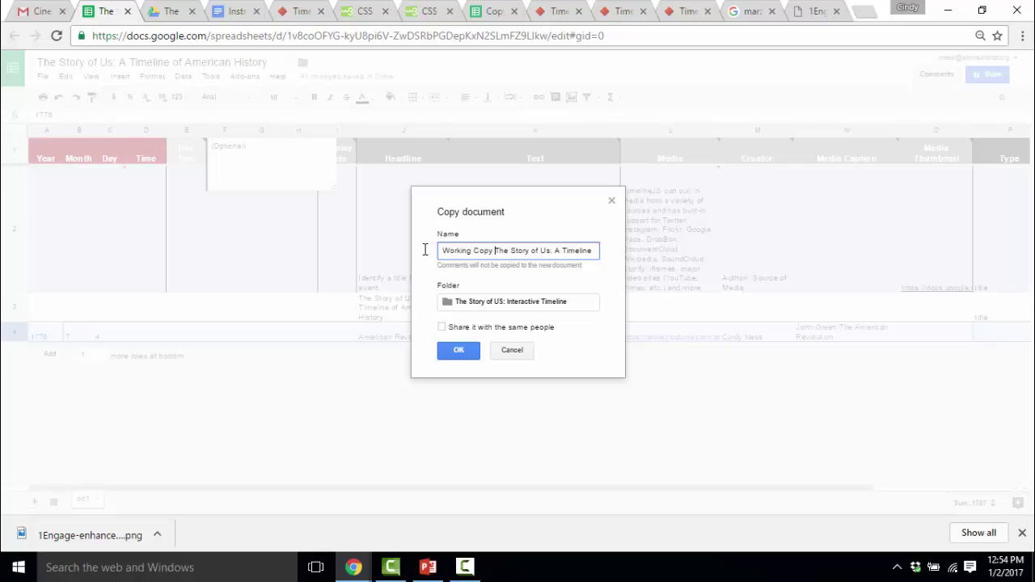
pyautogui.write(' Cindy Ness')
pyautogui.click(457, 351)
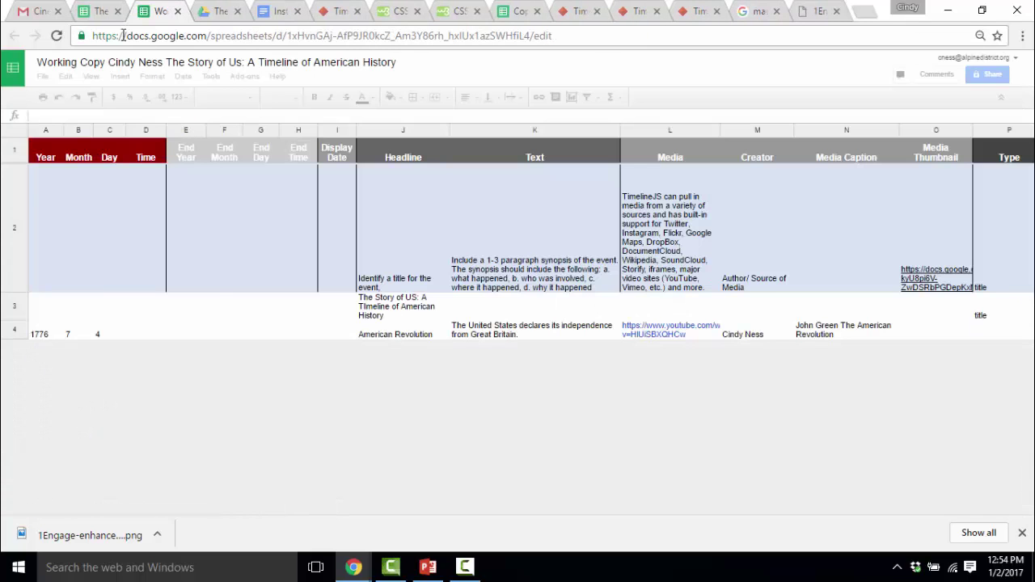
# - Compare the original and Working Copy tabs, ending on the original spreadsheet's File menu
pyautogui.click(101, 11)
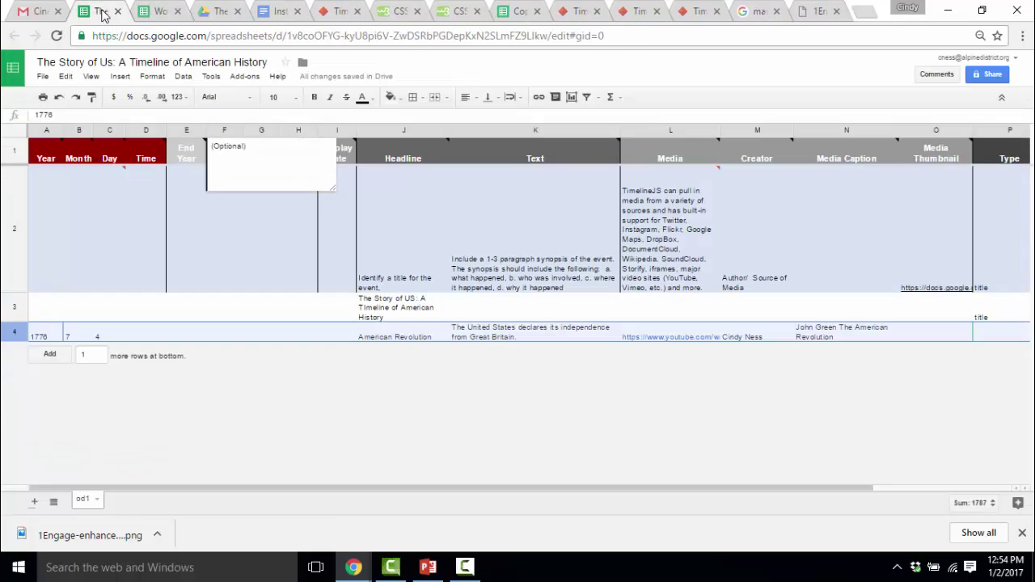
pyautogui.click(143, 13)
pyautogui.click(101, 11)
pyautogui.click(170, 21)
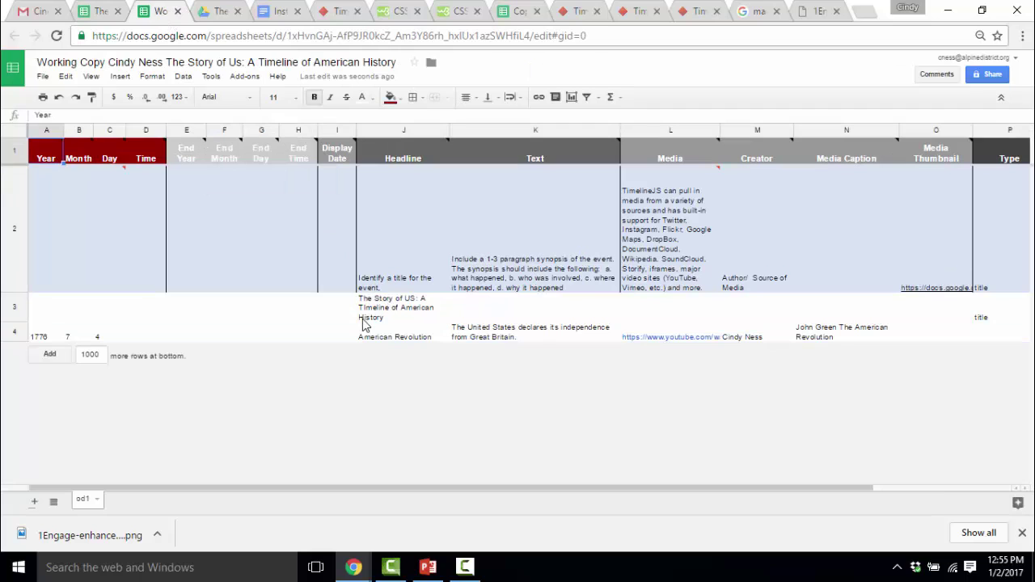
pyautogui.click(101, 10)
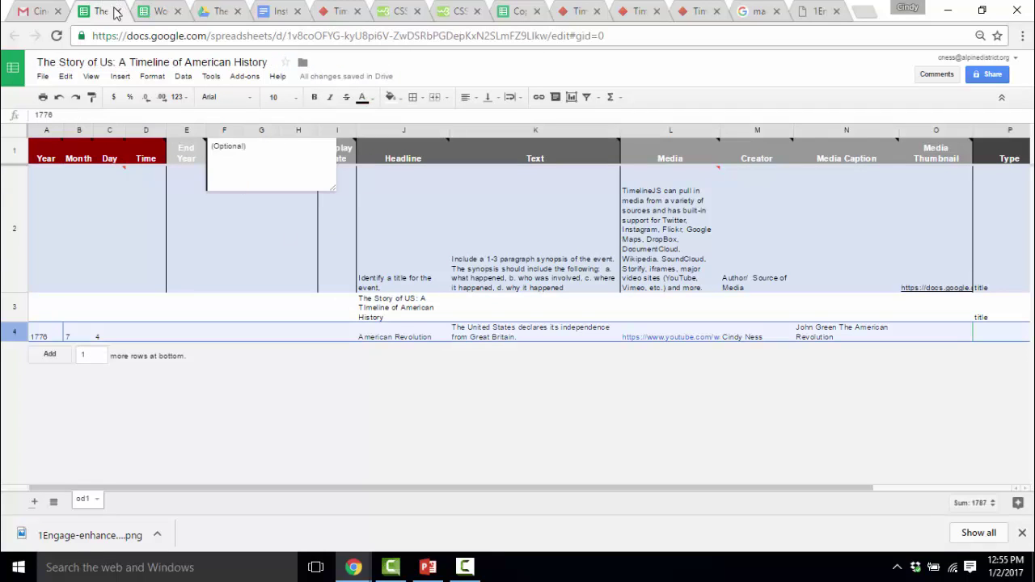
pyautogui.click(160, 15)
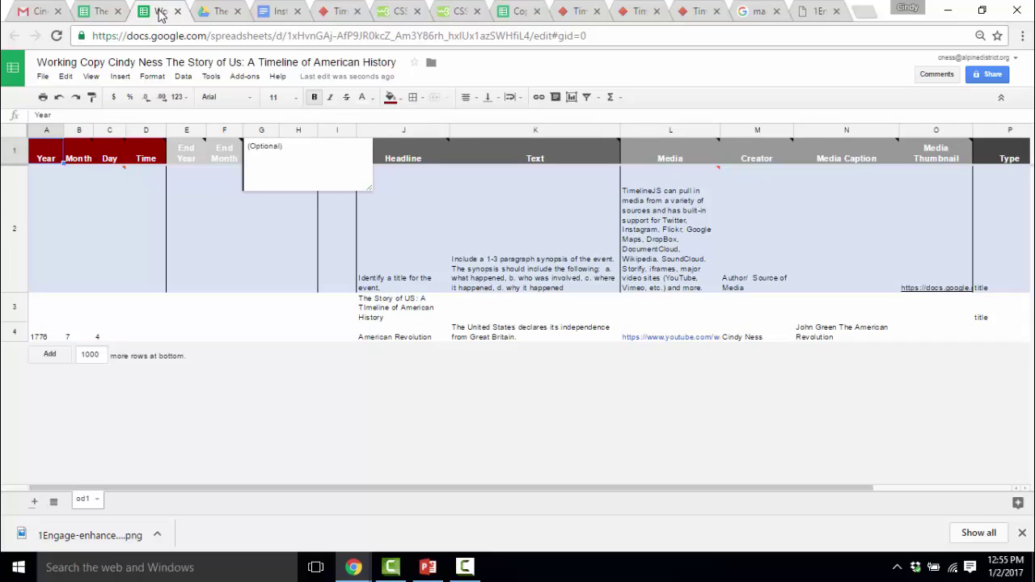
pyautogui.click(96, 12)
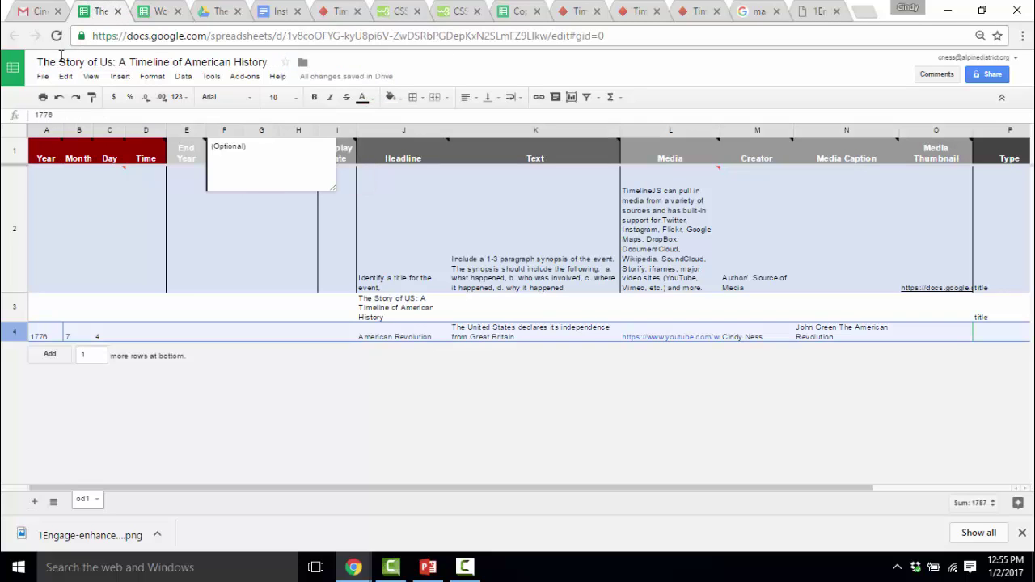
pyautogui.click(42, 77)
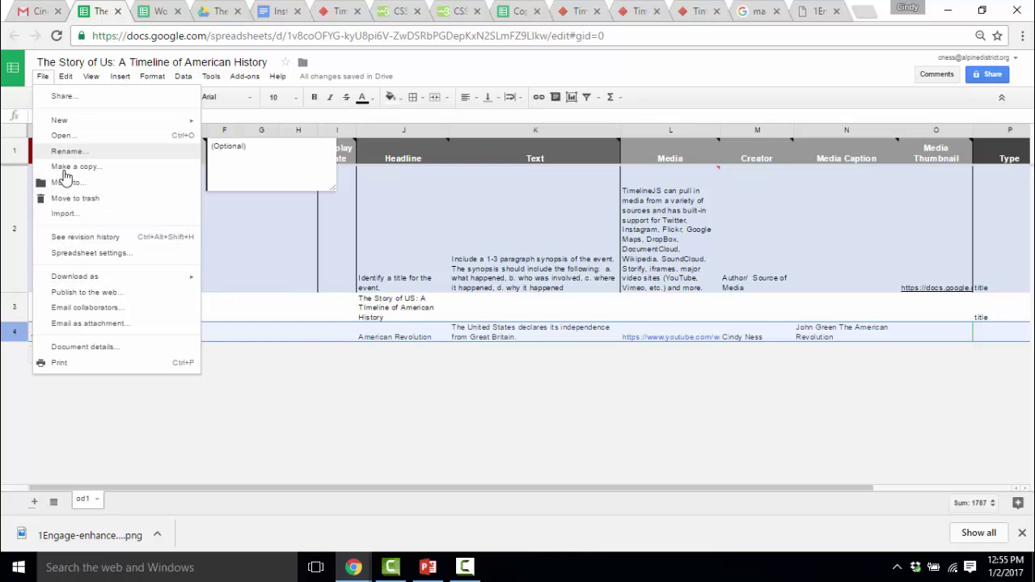
# - Start another copy of the spreadsheet and name it 'Timeline Master Copy'
pyautogui.click(71, 166)
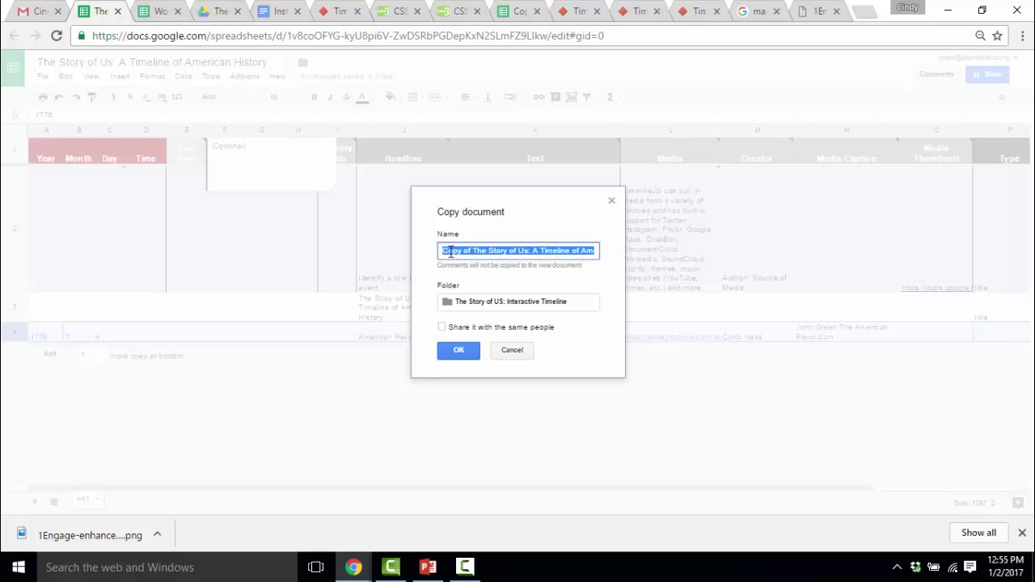
pyautogui.write('Tim')
pyautogui.press('BackSpace')
pyautogui.press('BackSpace')
pyautogui.write('imeline Master ')
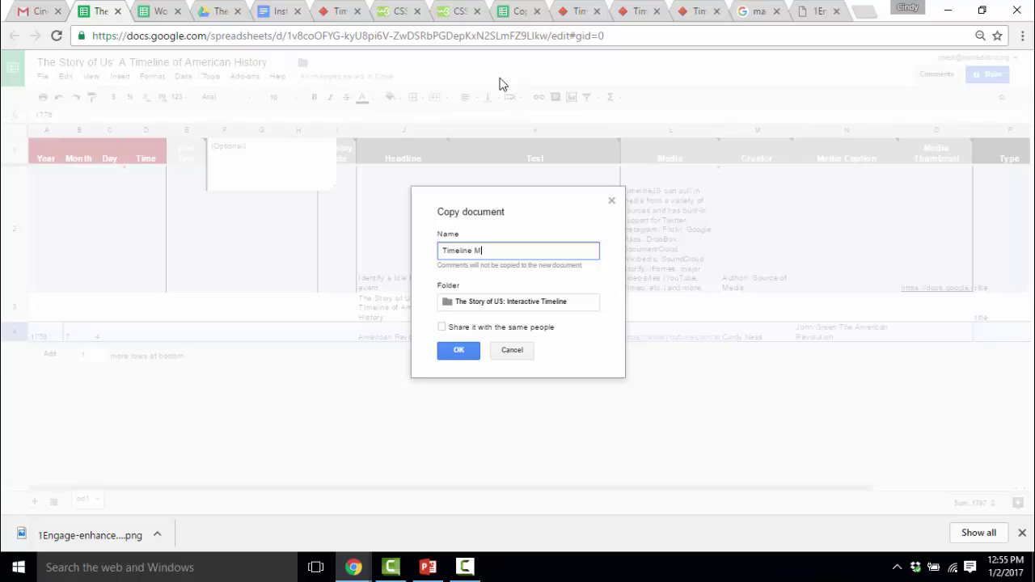
pyautogui.write('Copy')
# - Create the Timeline Master Copy, close its tab, and return to the Working Copy spreadsheet
pyautogui.click(458, 352)
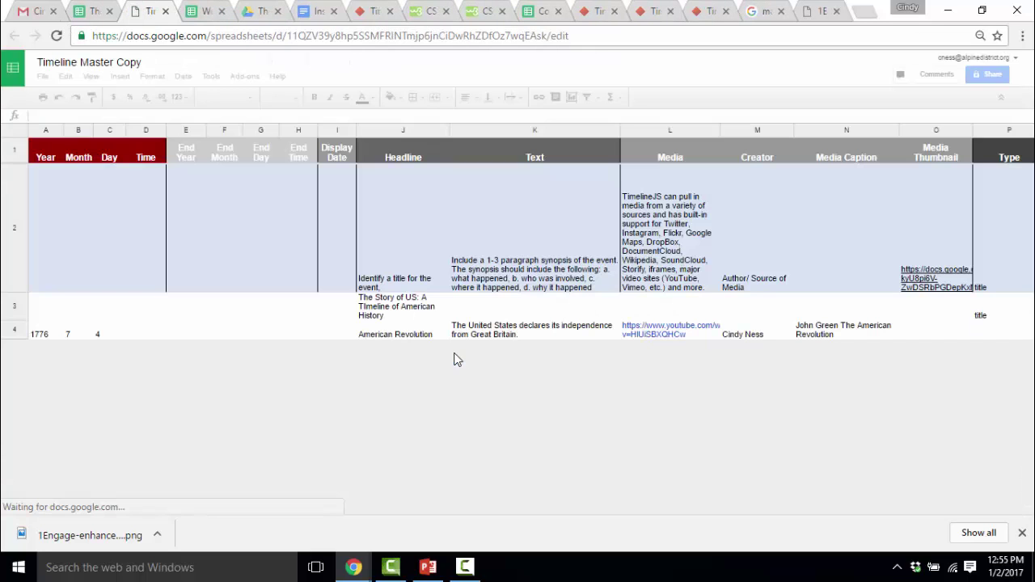
pyautogui.click(165, 11)
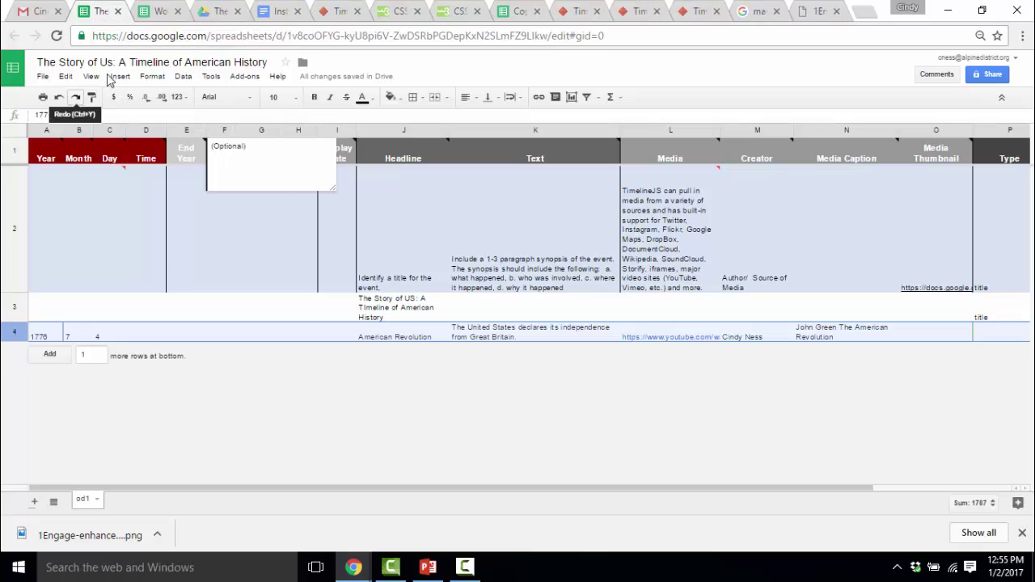
pyautogui.click(159, 12)
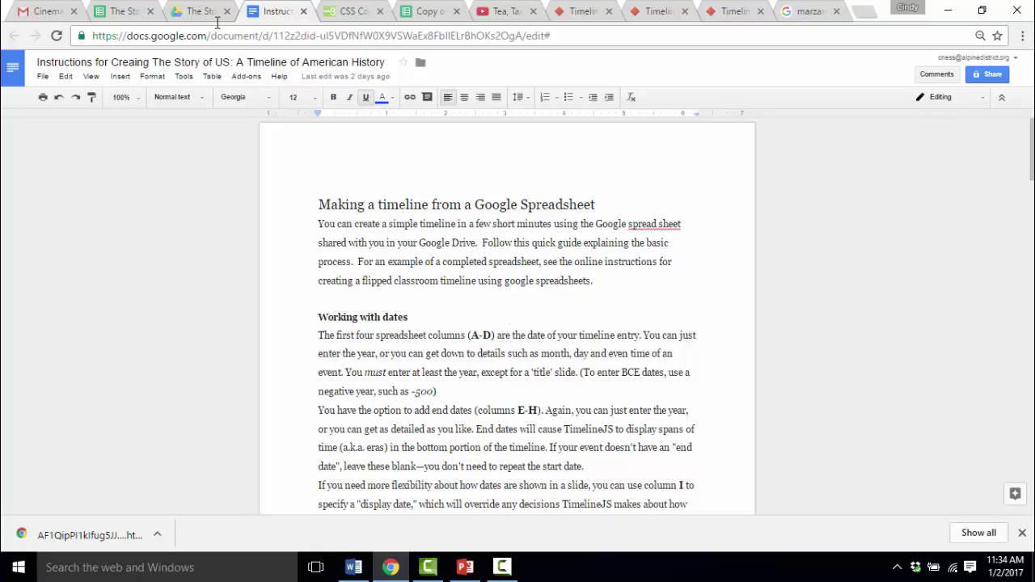
# - Scroll the spreadsheet back to column A, then return to the instructions document
pyautogui.click(116, 13)
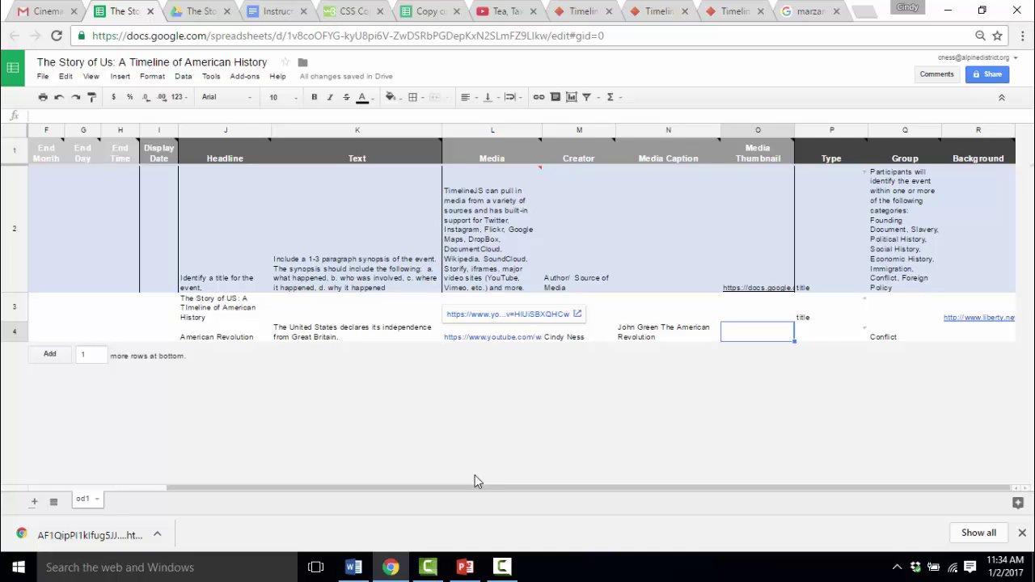
pyautogui.moveTo(224, 148)
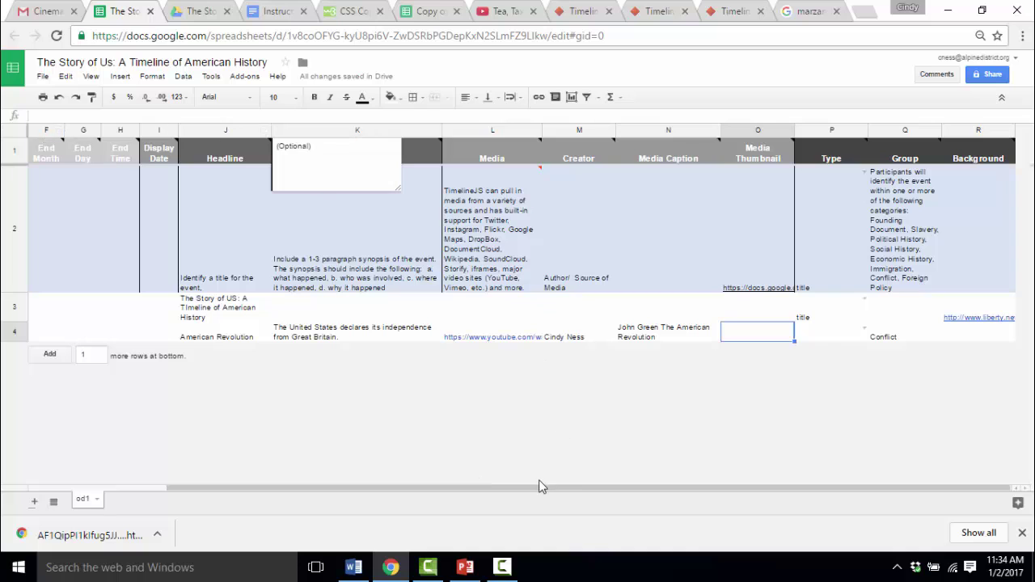
pyautogui.moveTo(526, 488); pyautogui.dragTo(327, 488)
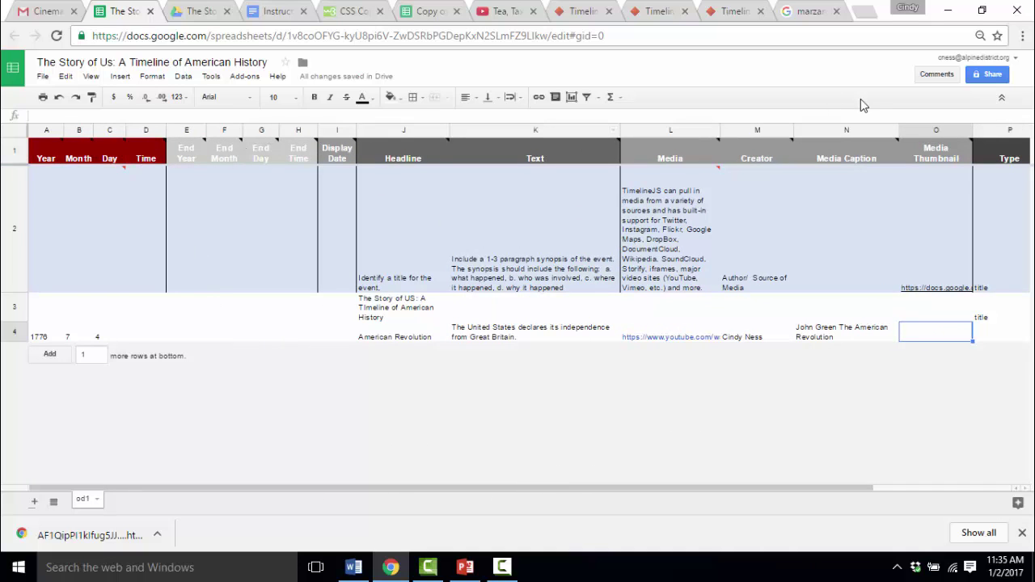
pyautogui.click(276, 11)
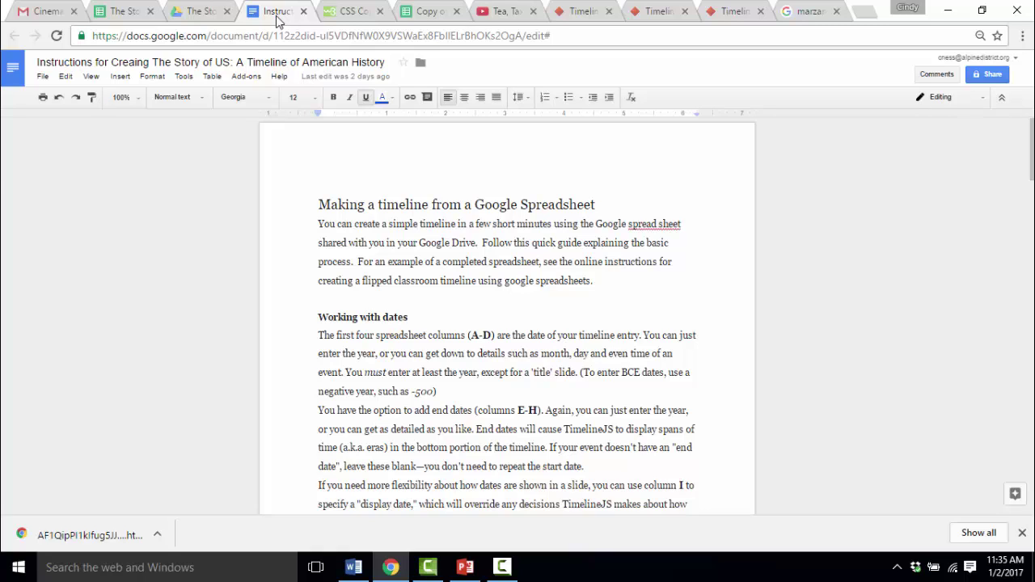
# - Open the Story of Us spreadsheet from Drive in a new, smaller Chrome window
pyautogui.rightClick(276, 12)
pyautogui.click(598, 204)
pyautogui.click(1023, 36)
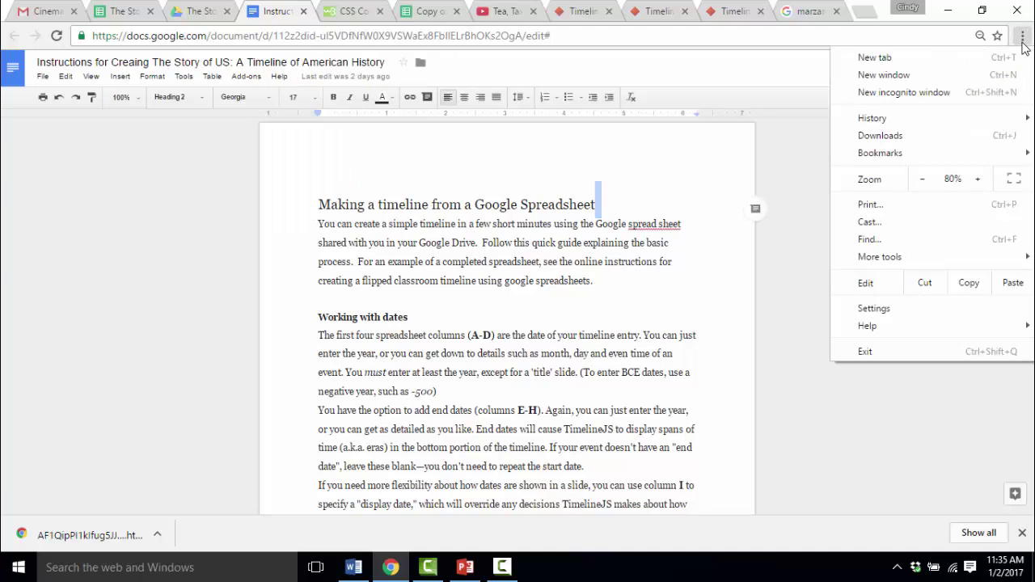
pyautogui.click(938, 75)
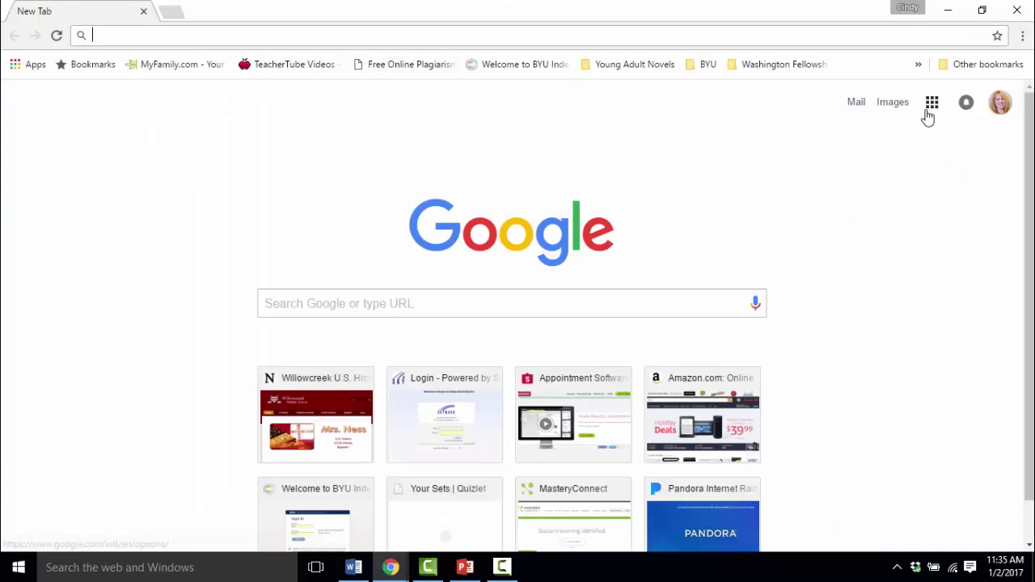
pyautogui.click(931, 103)
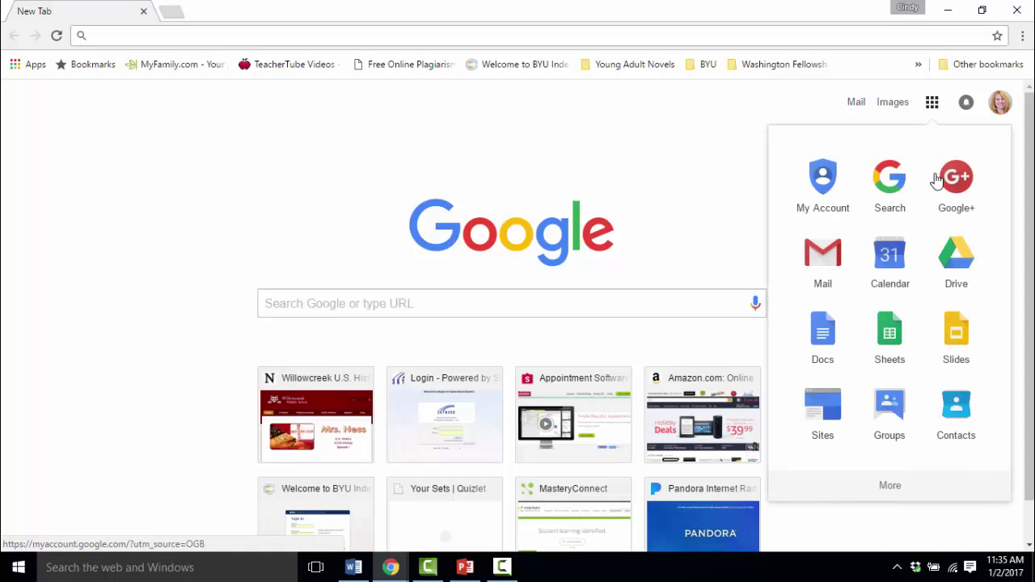
pyautogui.click(953, 259)
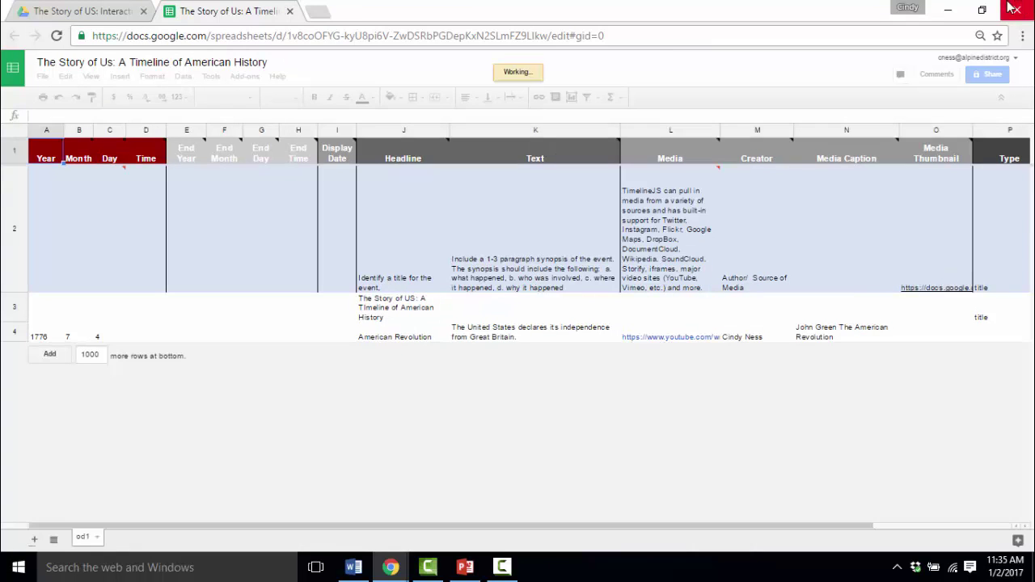
pyautogui.click(983, 13)
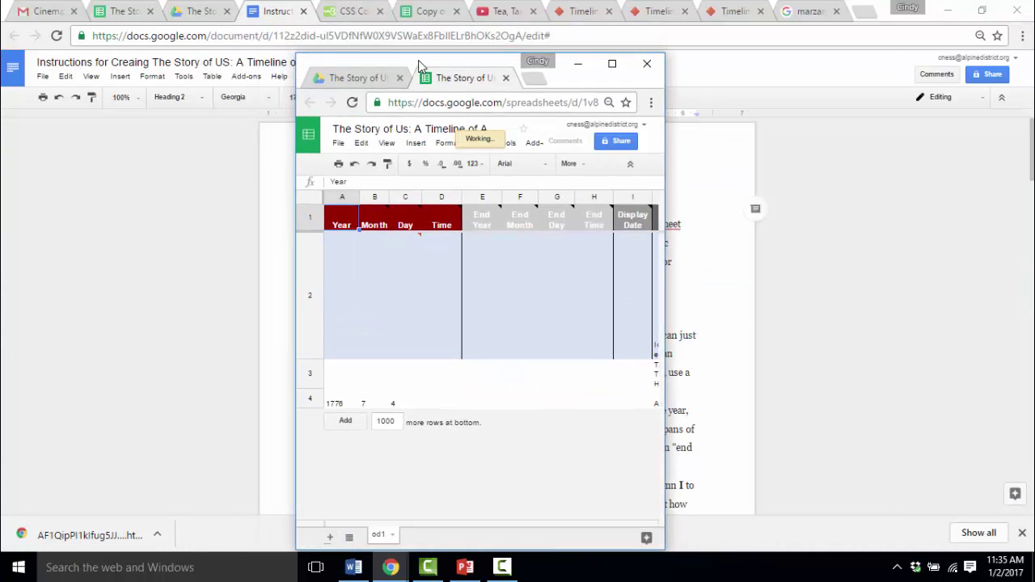
# - Place the instructions document on the left half and the spreadsheet on the right half
pyautogui.moveTo(418, 60); pyautogui.dragTo(699, 62)
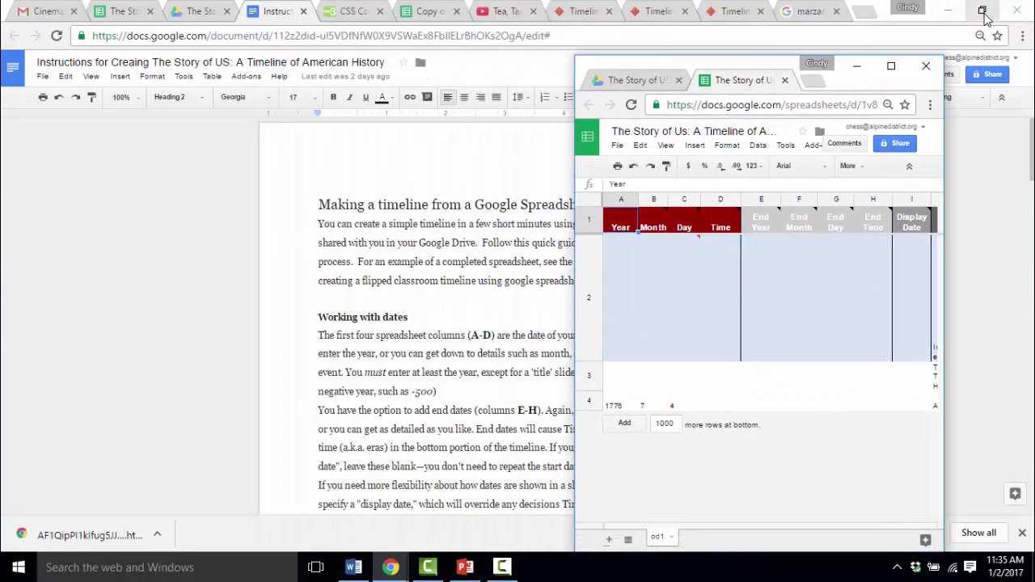
pyautogui.click(982, 10)
pyautogui.moveTo(442, 57); pyautogui.dragTo(301, 79)
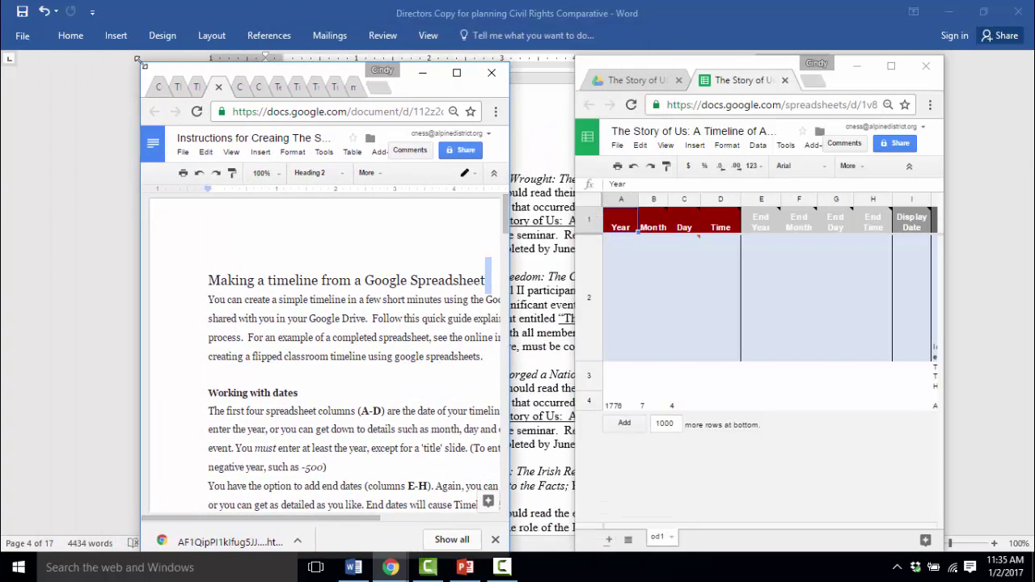
pyautogui.moveTo(137, 65); pyautogui.dragTo(2, 33)
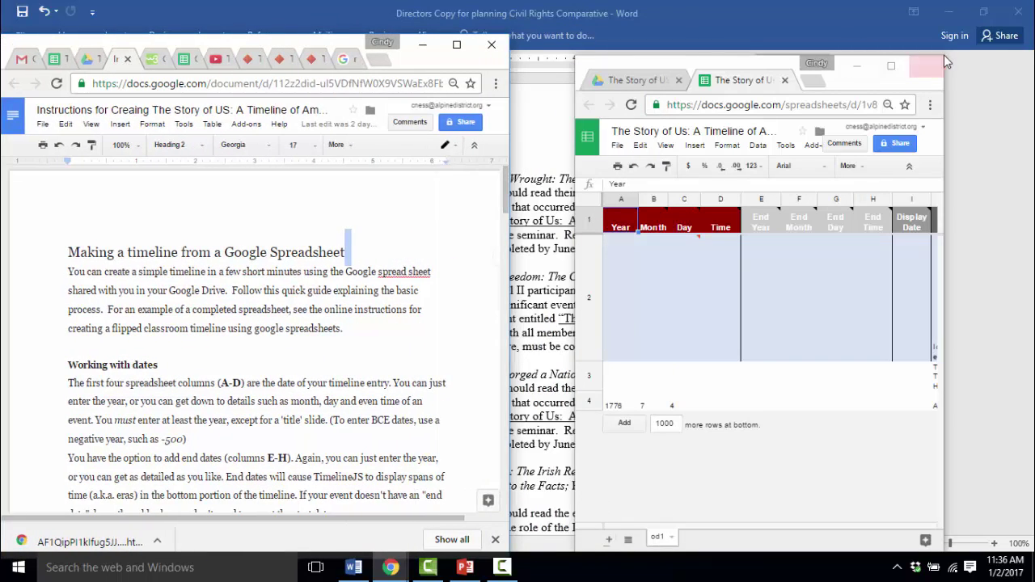
pyautogui.moveTo(942, 55); pyautogui.dragTo(1031, 58)
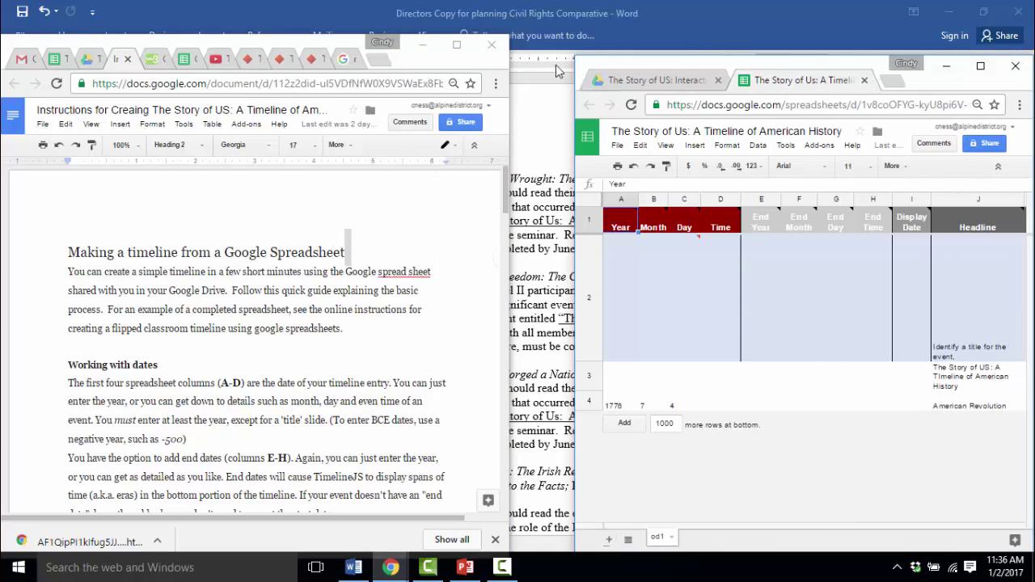
pyautogui.moveTo(575, 56); pyautogui.dragTo(523, 4)
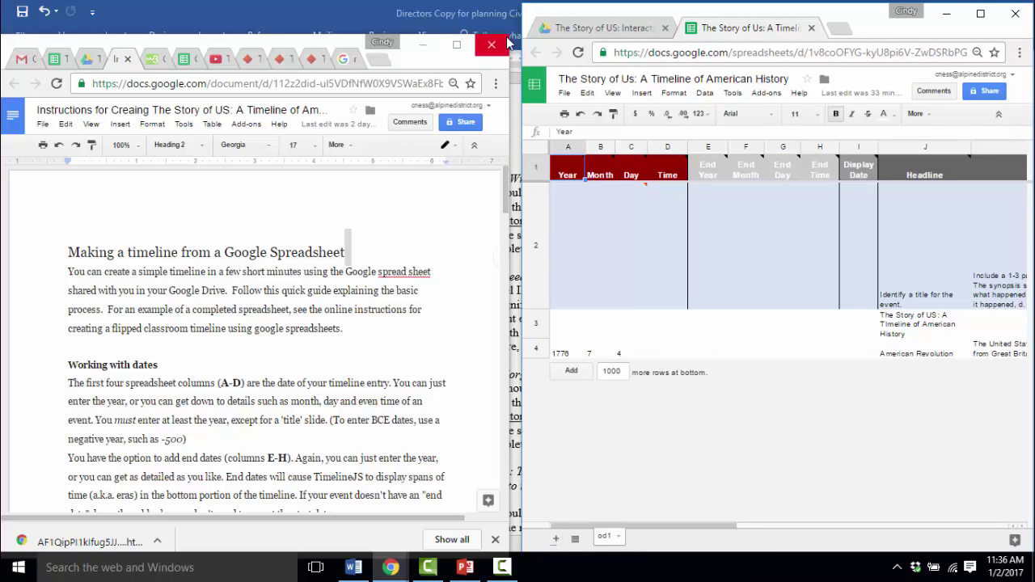
pyautogui.moveTo(508, 35); pyautogui.dragTo(521, 4)
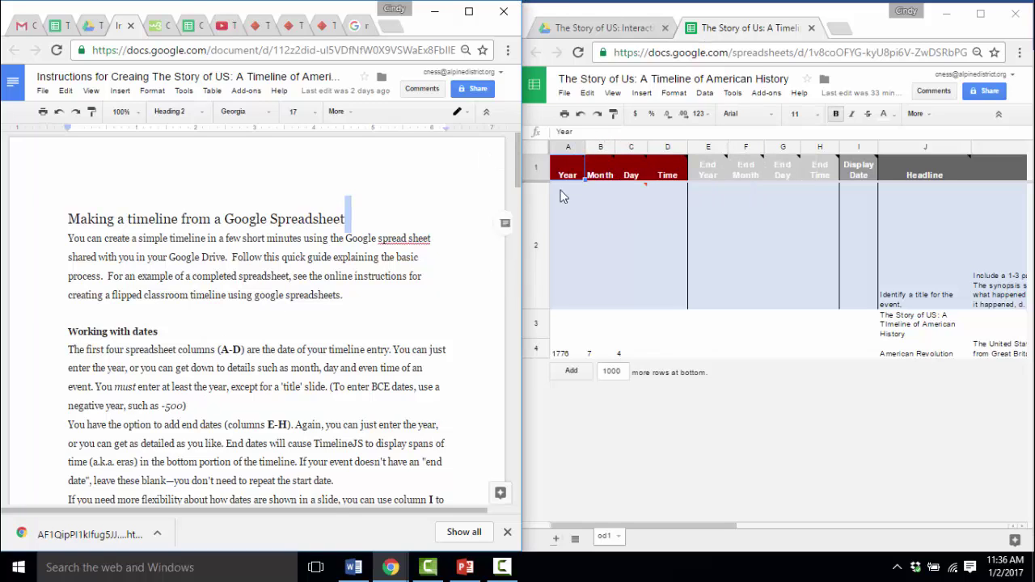
pyautogui.moveTo(576, 162)
pyautogui.moveTo(707, 176)
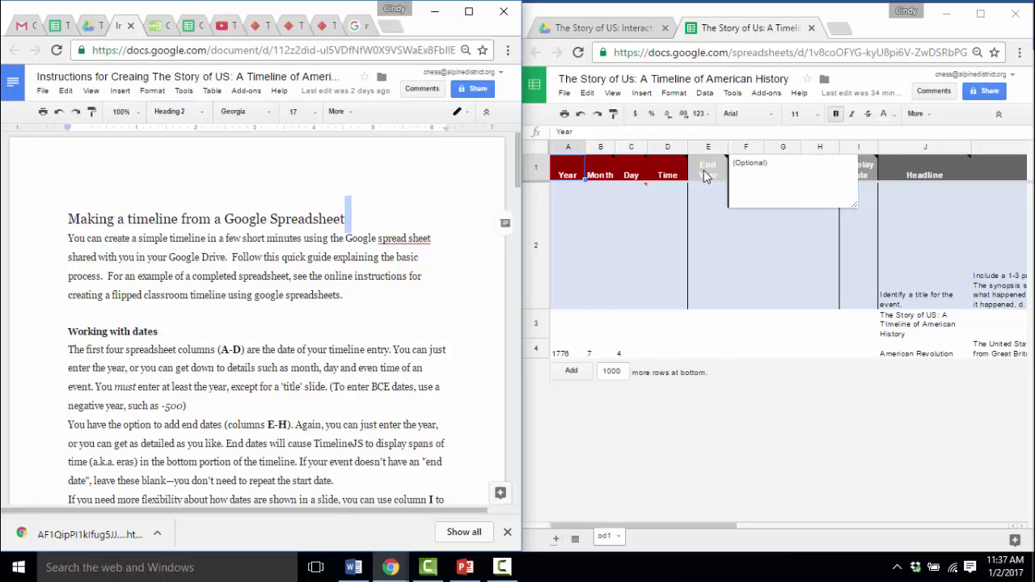
pyautogui.click(819, 450)
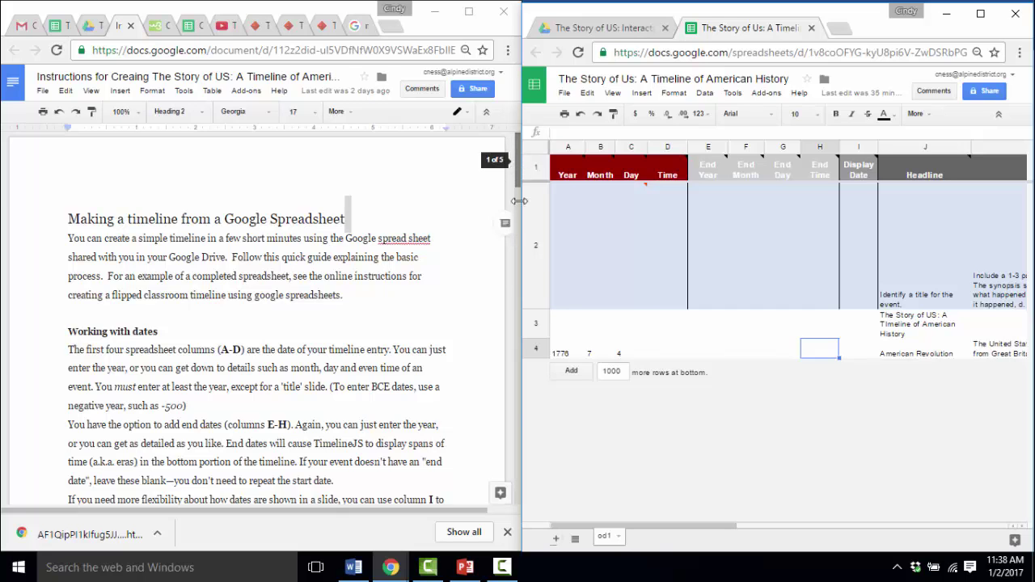
pyautogui.scroll(-2, 518, 202)
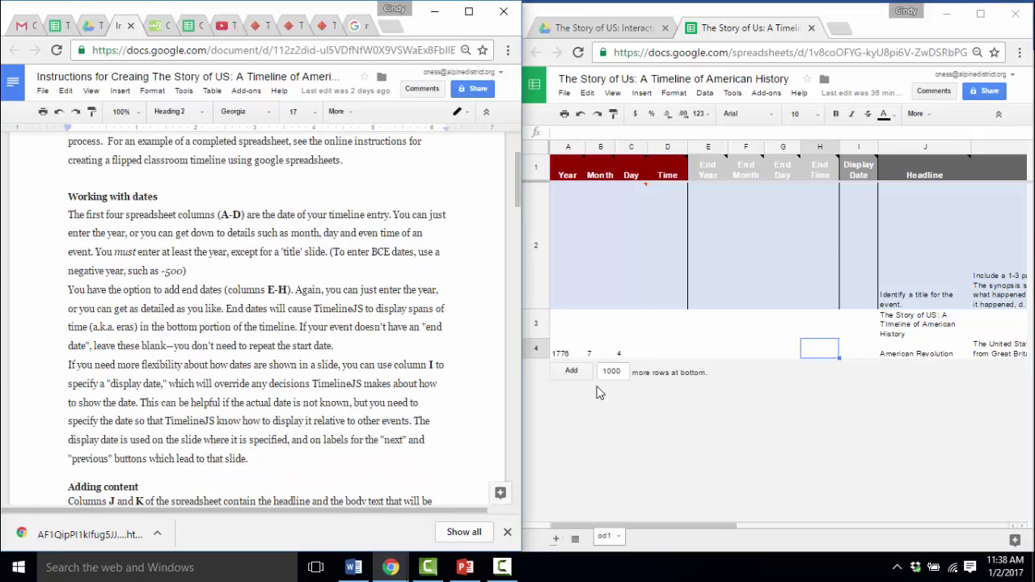
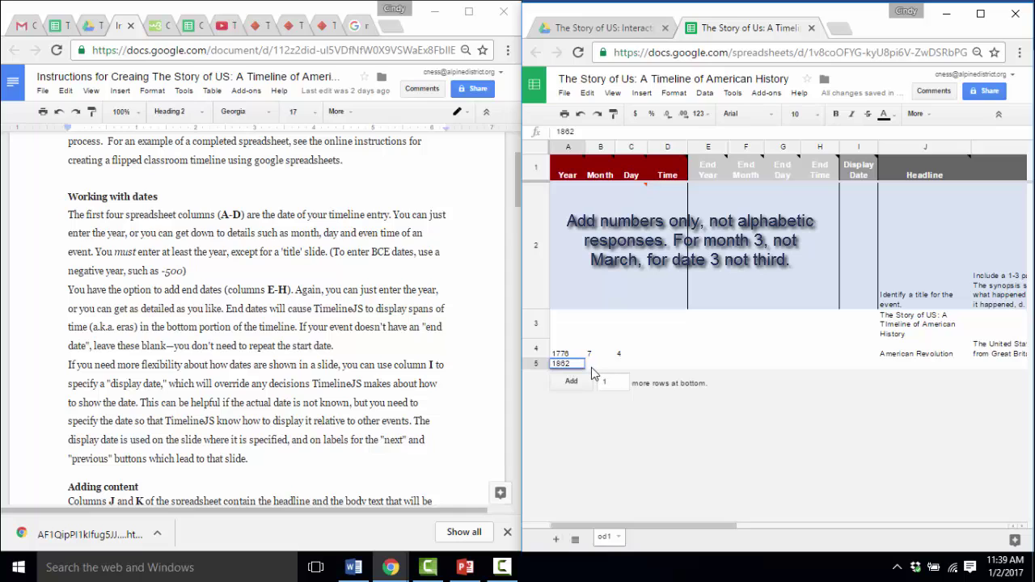
# - Enter month 6 and day 10 as the 1862 event's start date in B5 and C5
pyautogui.click(591, 368)
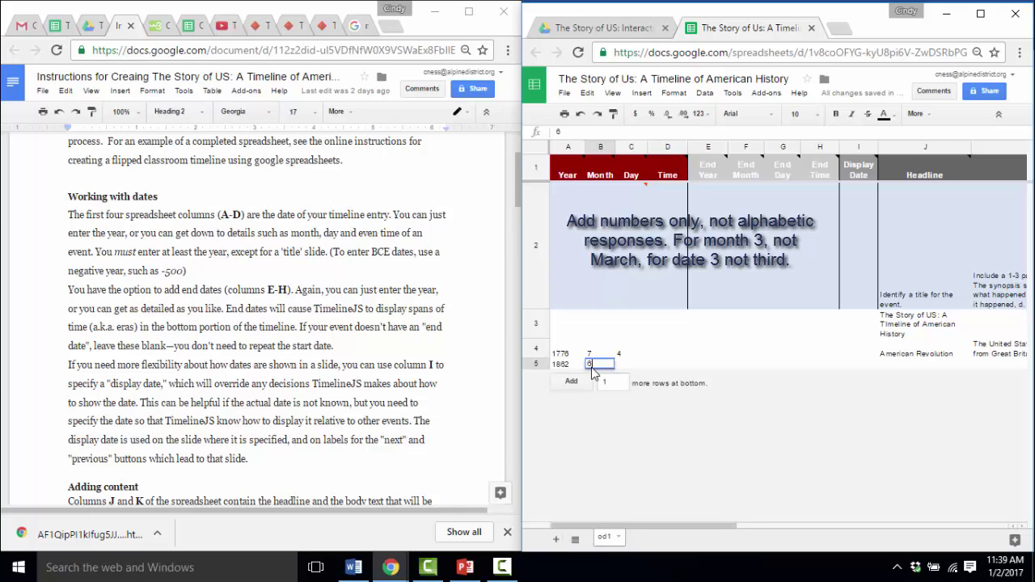
pyautogui.click(623, 369)
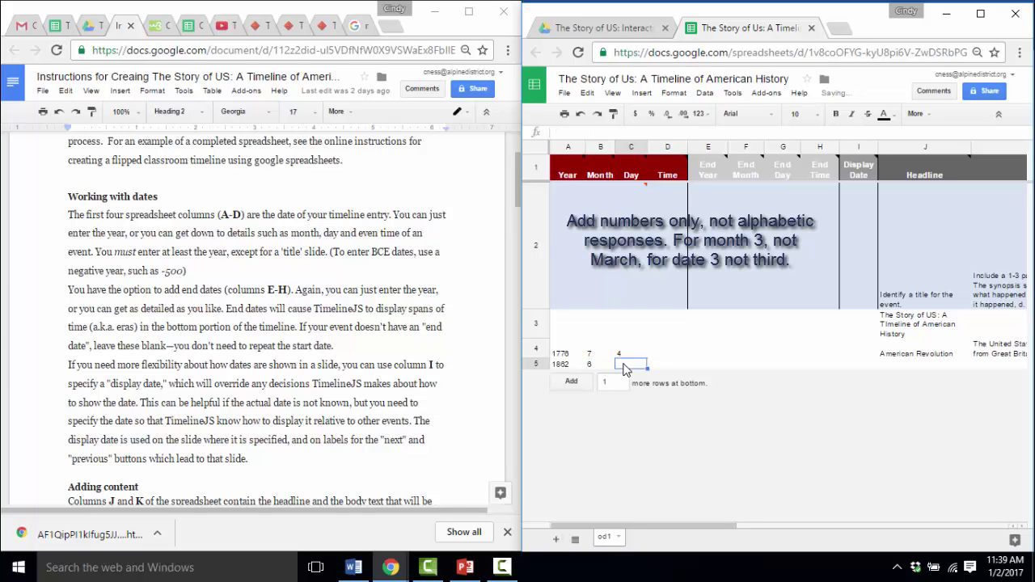
pyautogui.write('10')
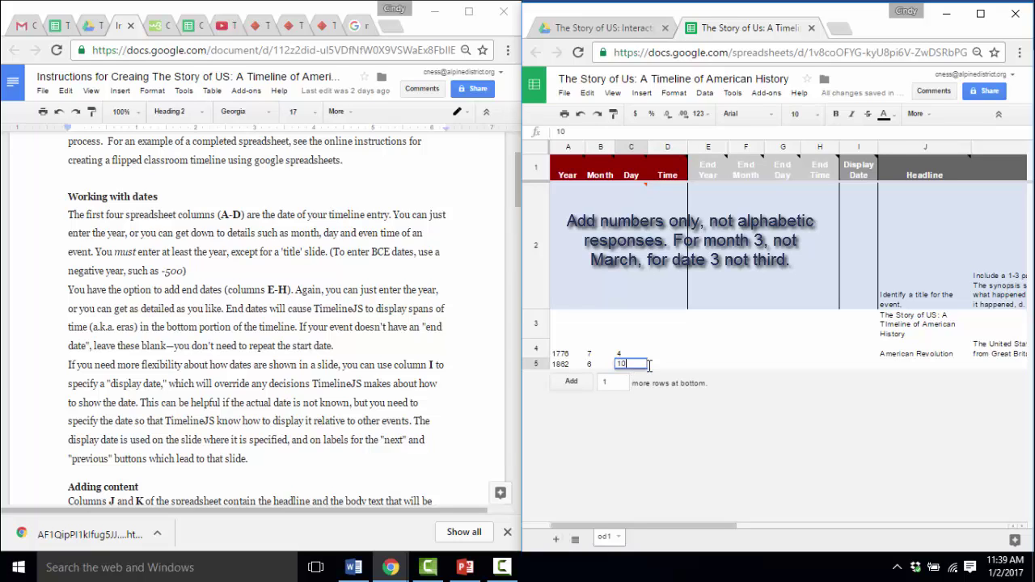
pyautogui.press('Tab')
pyautogui.press('Tab')
pyautogui.press('Tab')
pyautogui.press('Tab')
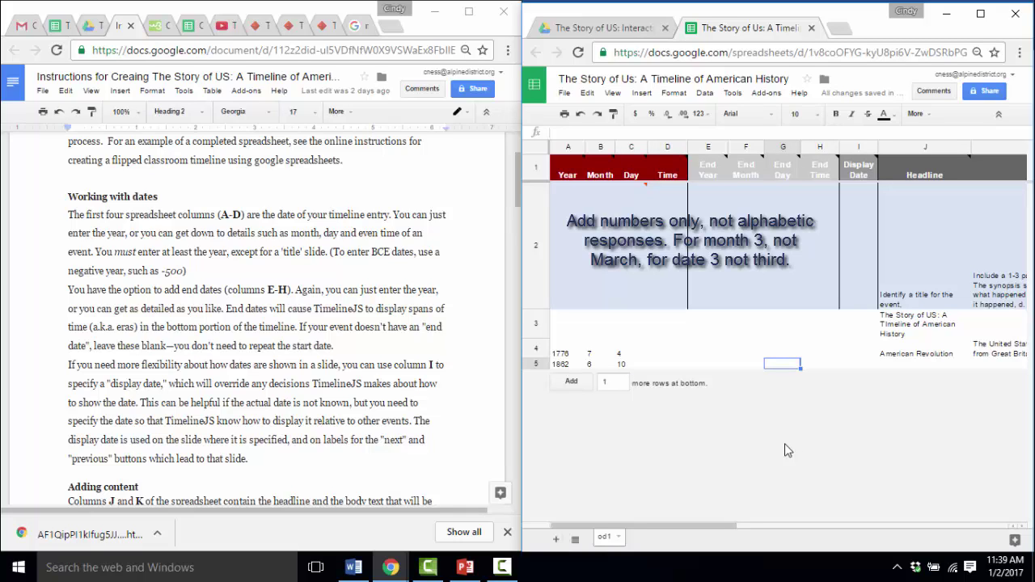
# - Fill E5, F5 and G5 with end year 1862, end month 6 and end day 11
pyautogui.click(709, 365)
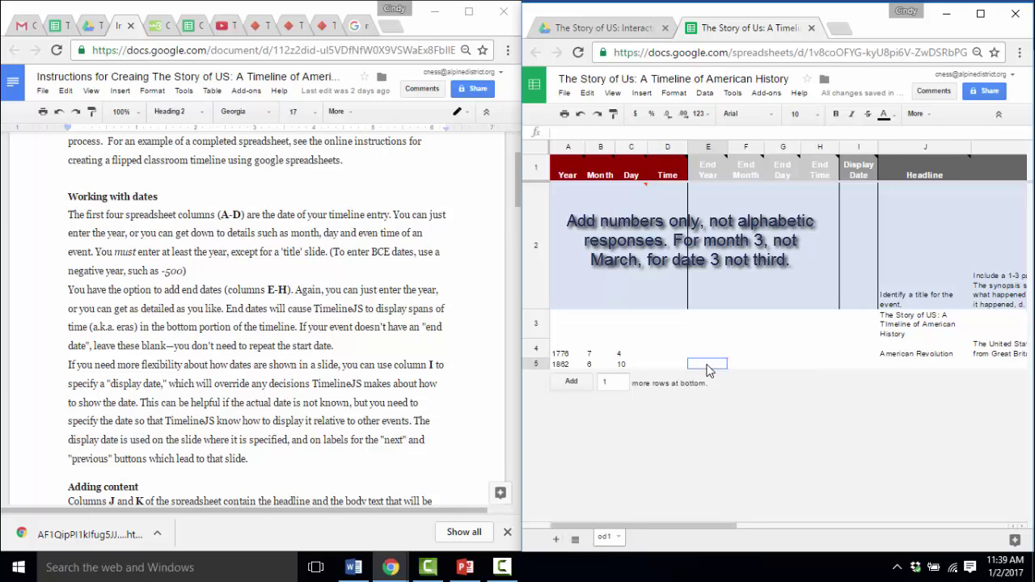
pyautogui.write('1862')
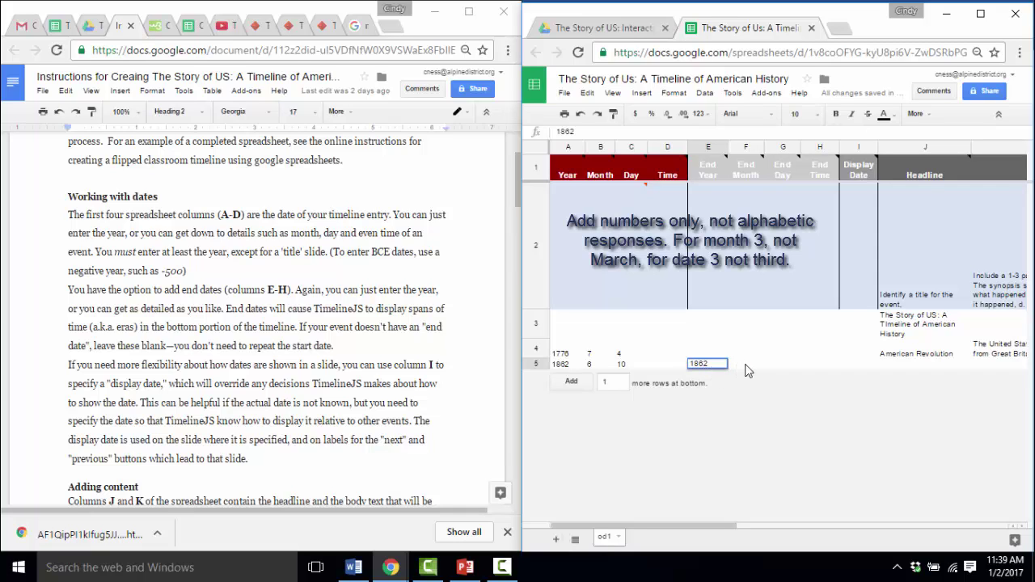
pyautogui.click(749, 371)
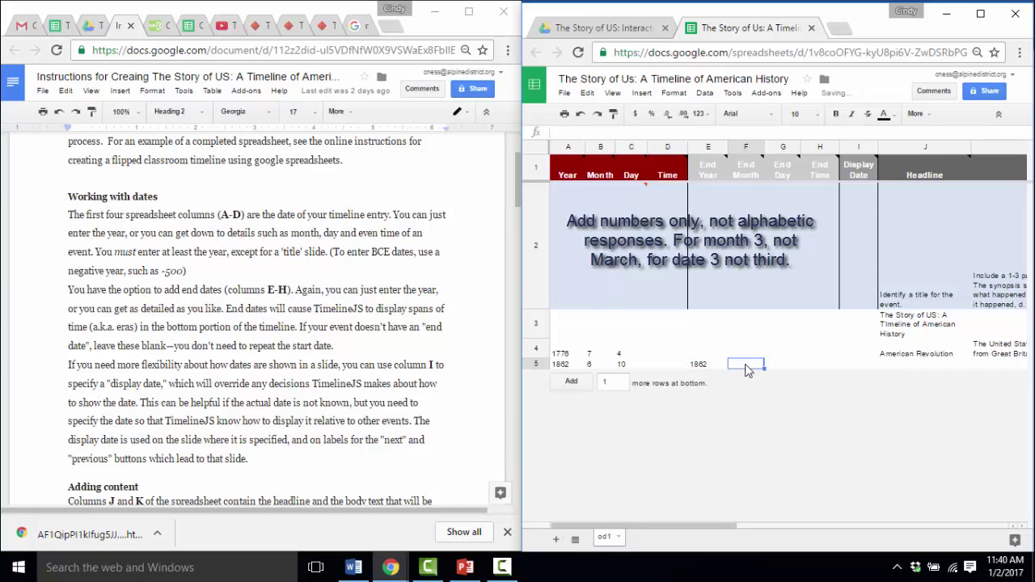
pyautogui.write('6')
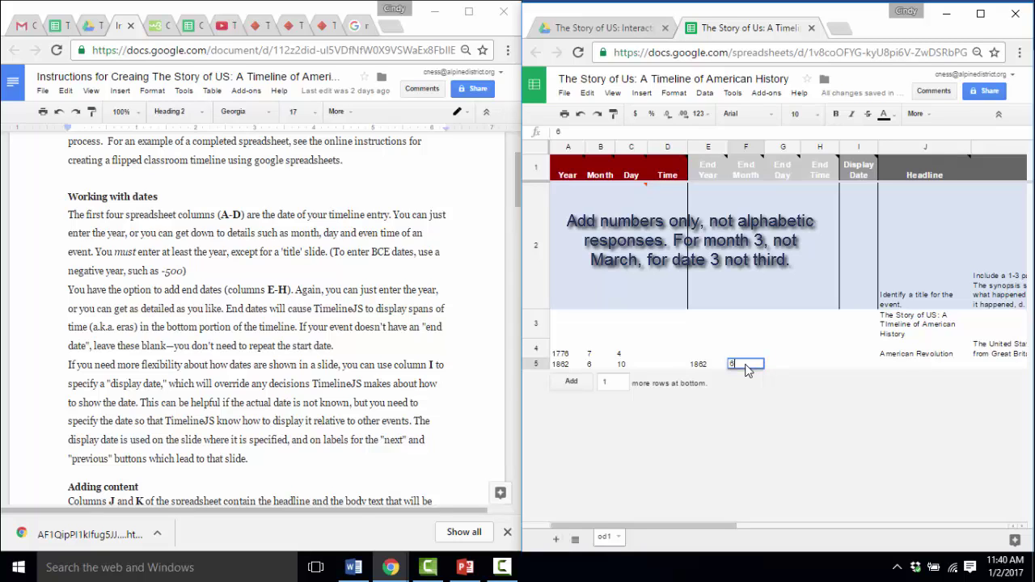
pyautogui.click(791, 368)
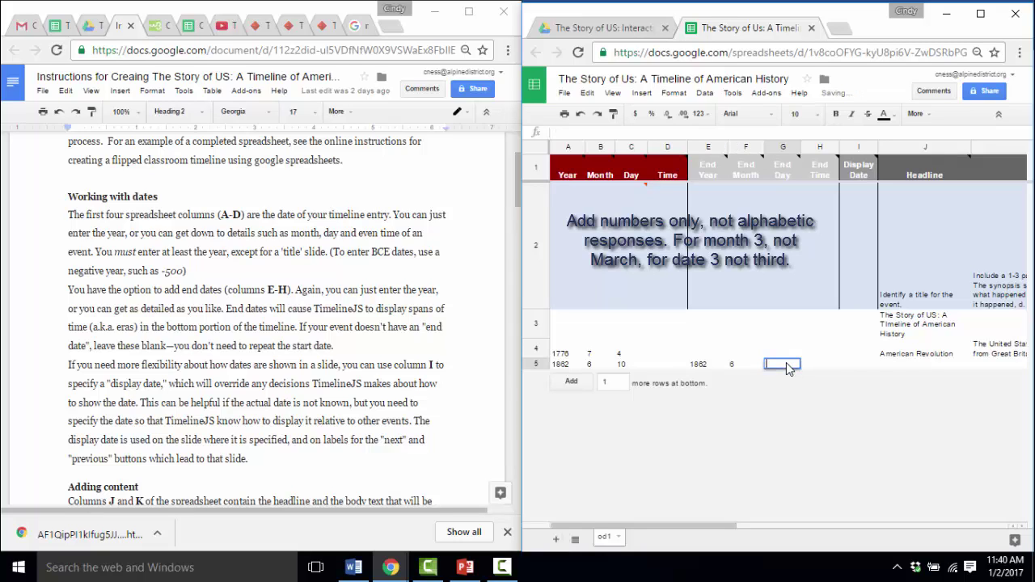
pyautogui.write('11')
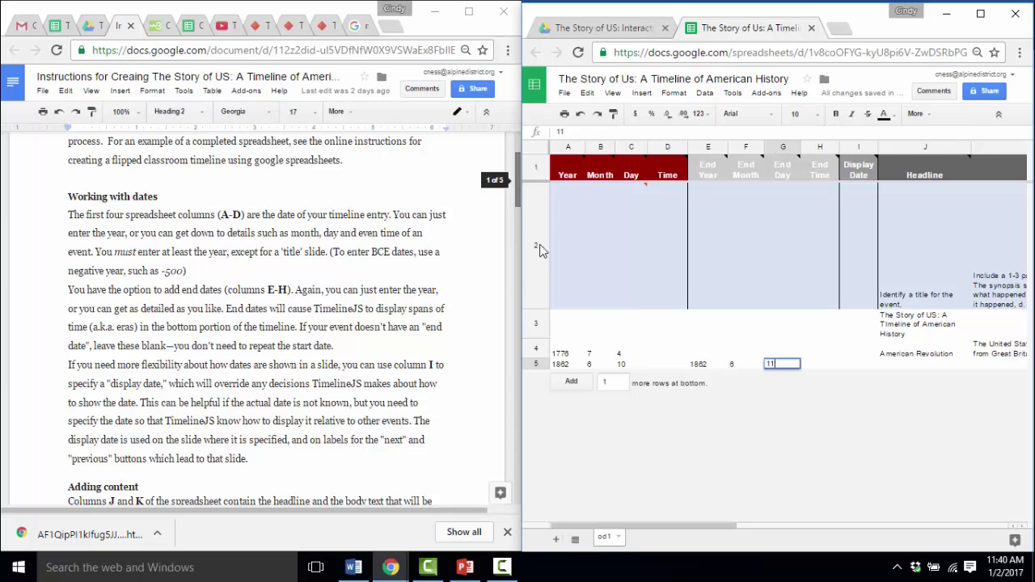
pyautogui.click(573, 383)
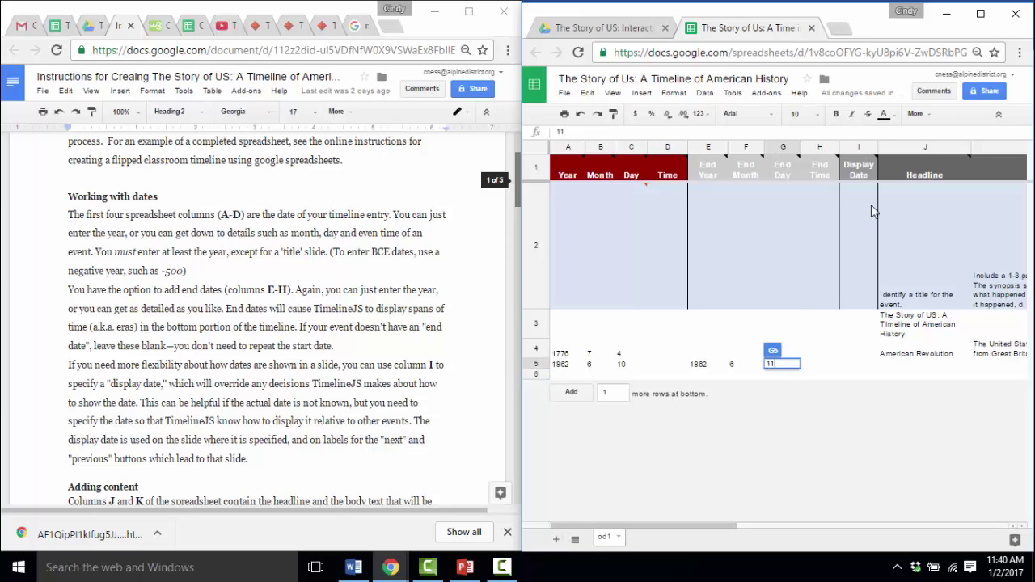
pyautogui.click(537, 365)
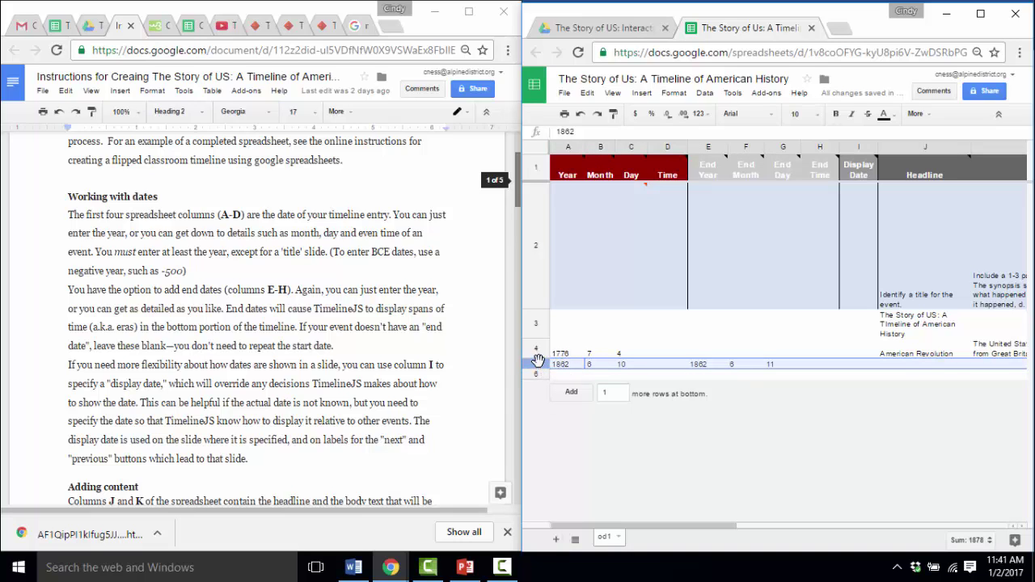
pyautogui.rightClick(539, 365)
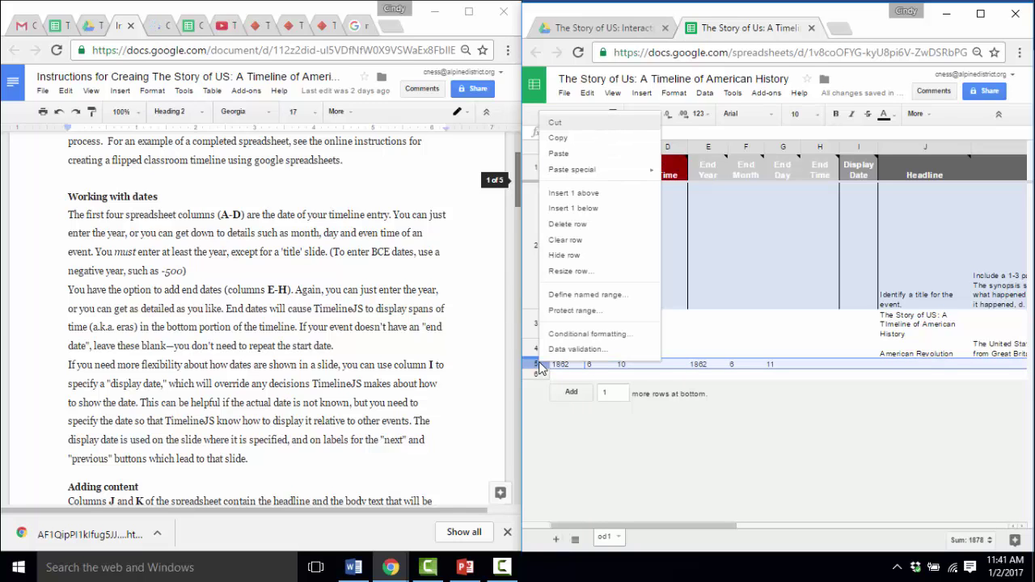
pyautogui.click(569, 194)
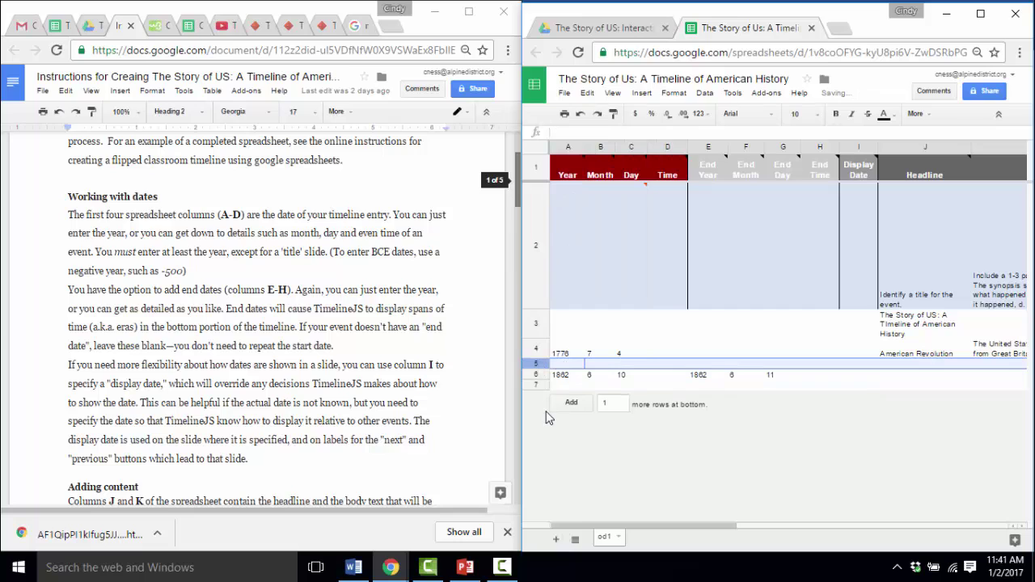
pyautogui.rightClick(541, 365)
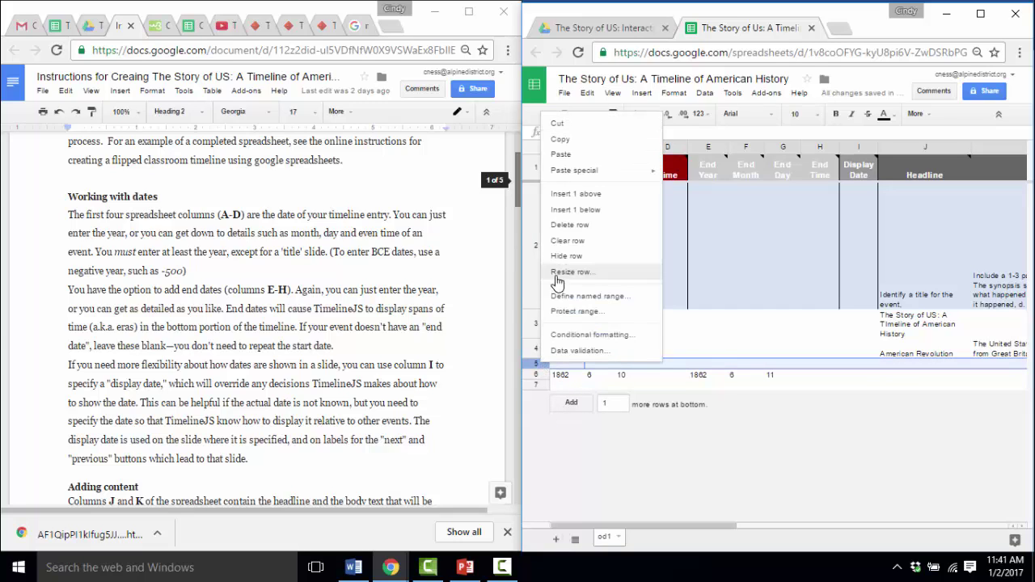
pyautogui.click(562, 226)
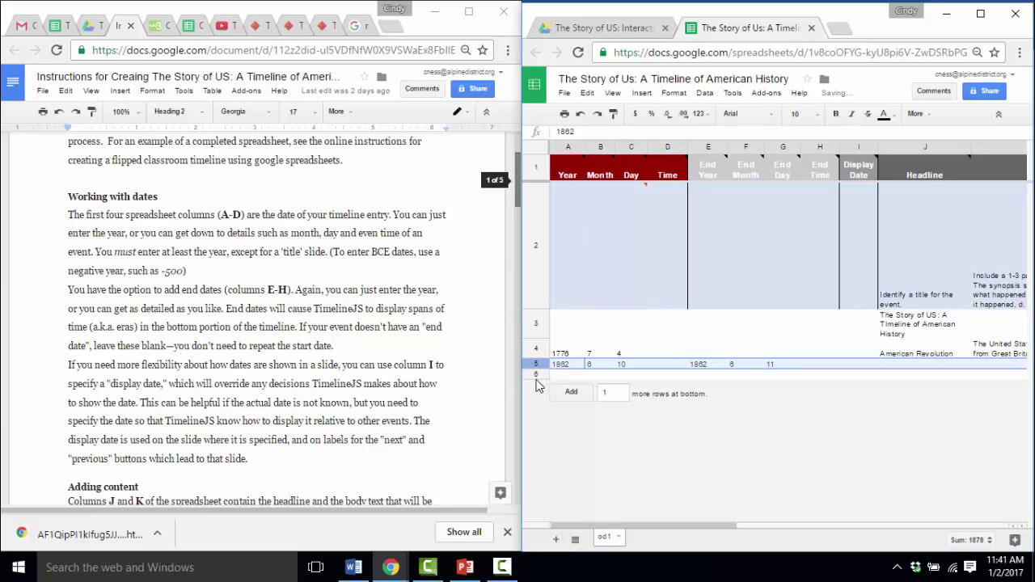
pyautogui.click(533, 373)
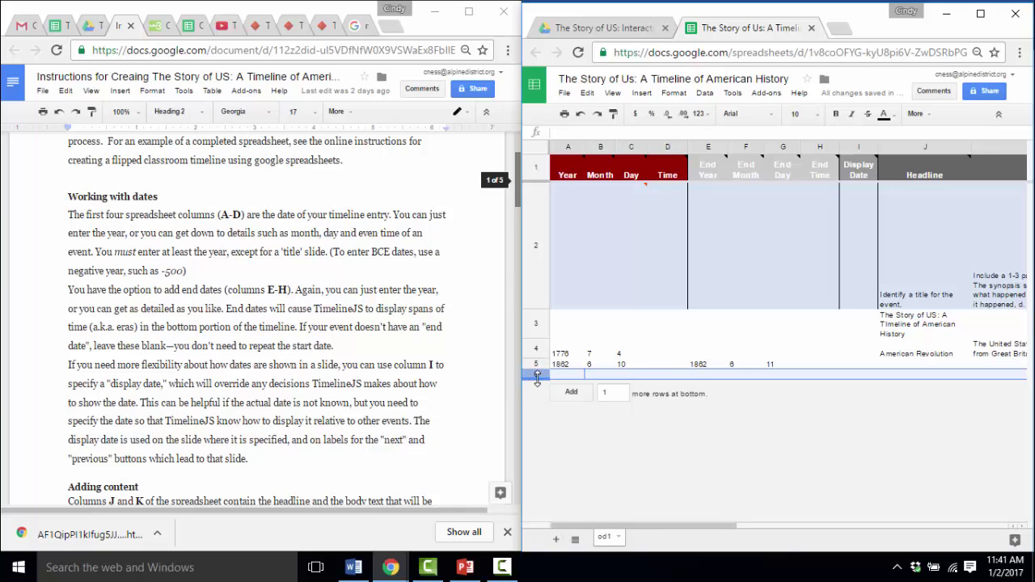
pyautogui.rightClick(534, 370)
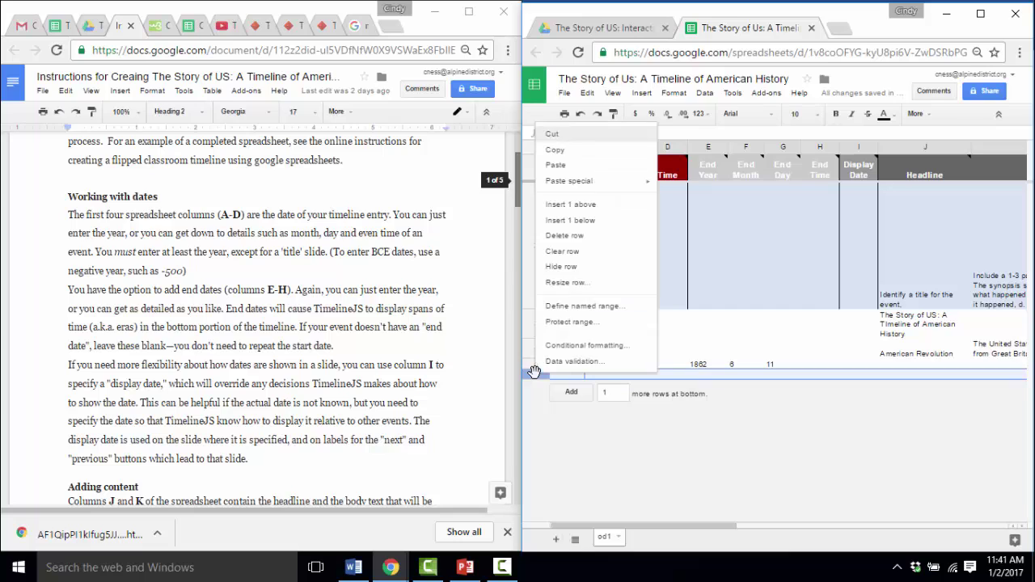
pyautogui.click(557, 238)
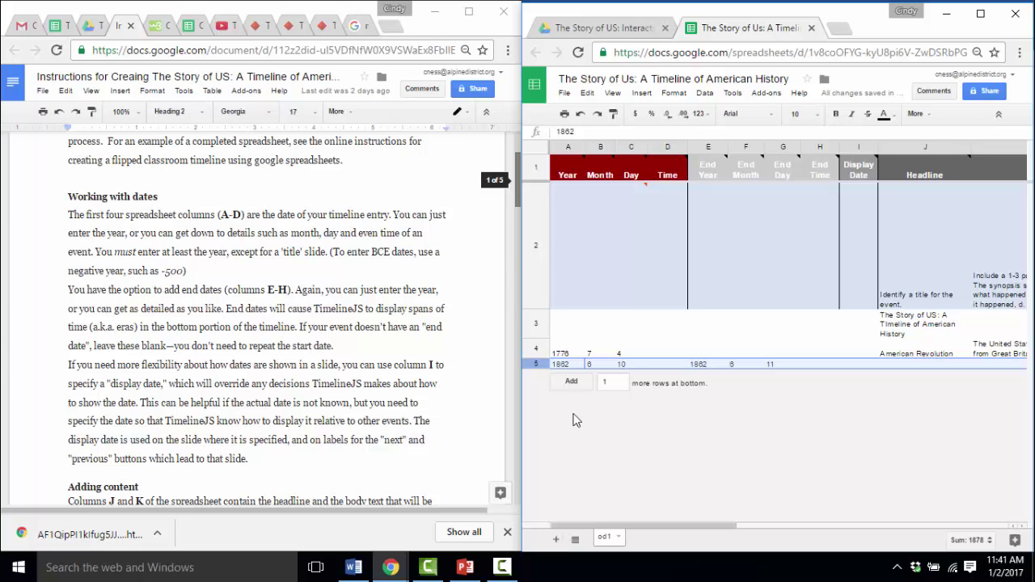
pyautogui.click(570, 383)
# - Enter year 1830, month 7 and day 6 as row 6's start date
pyautogui.click(566, 374)
pyautogui.write('1830')
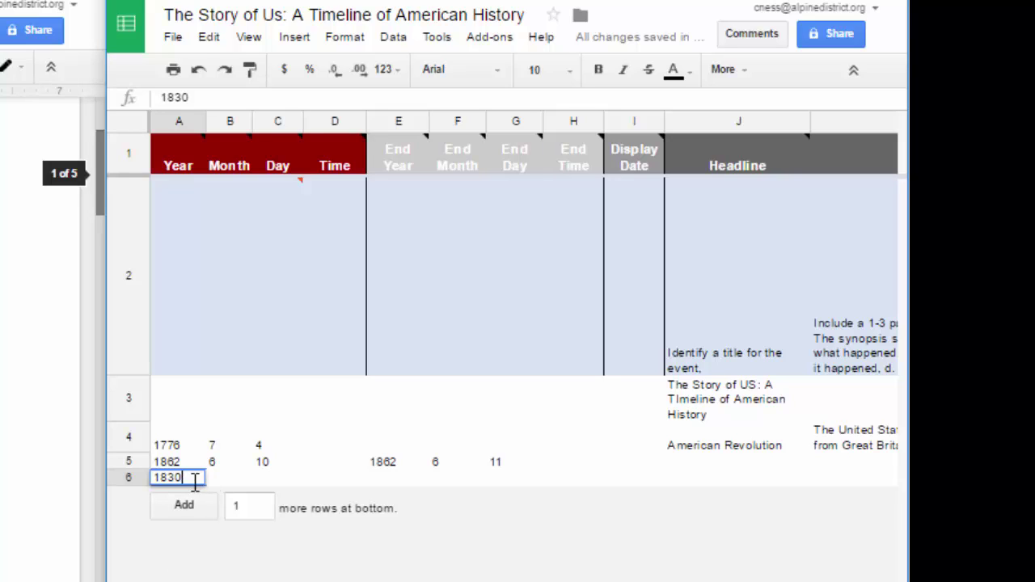
pyautogui.click(226, 483)
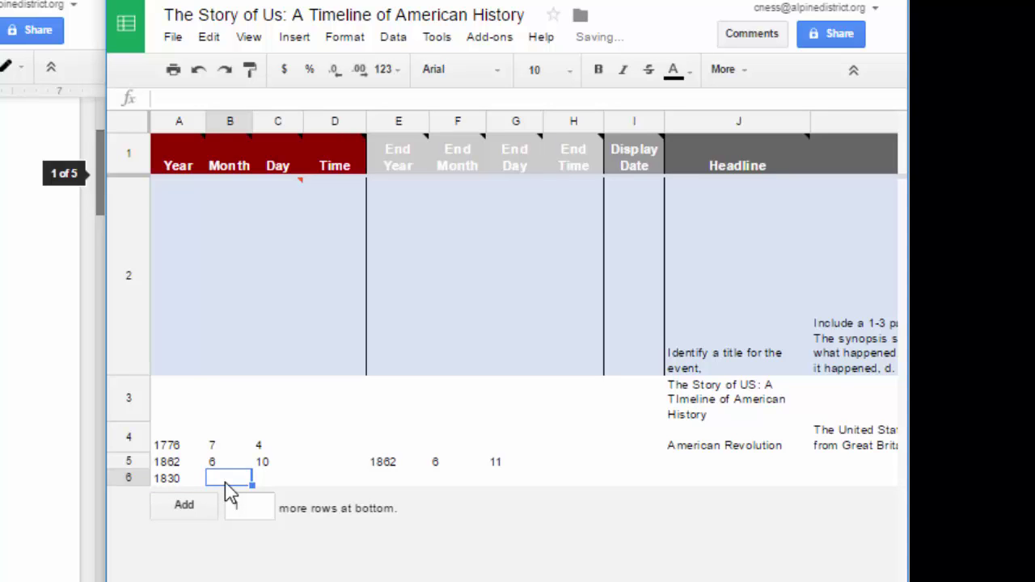
pyautogui.write('7')
pyautogui.click(295, 484)
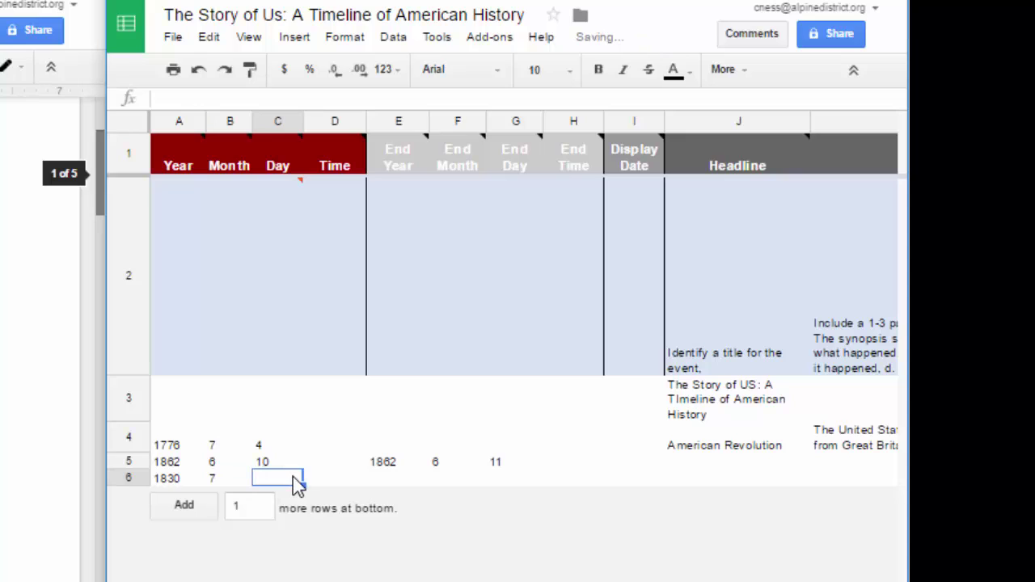
pyautogui.write('6')
pyautogui.click(398, 478)
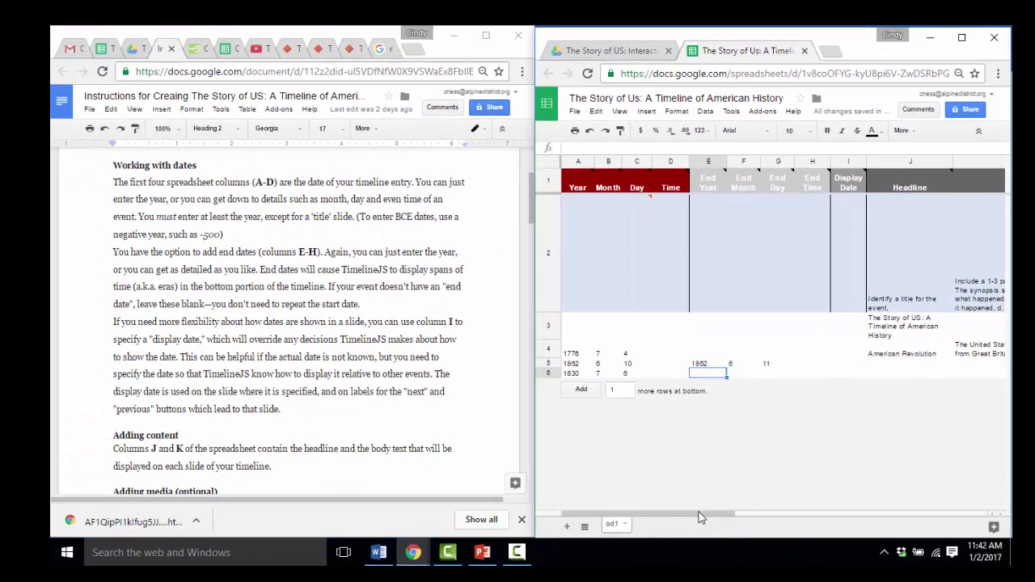
pyautogui.moveTo(699, 513); pyautogui.dragTo(759, 512)
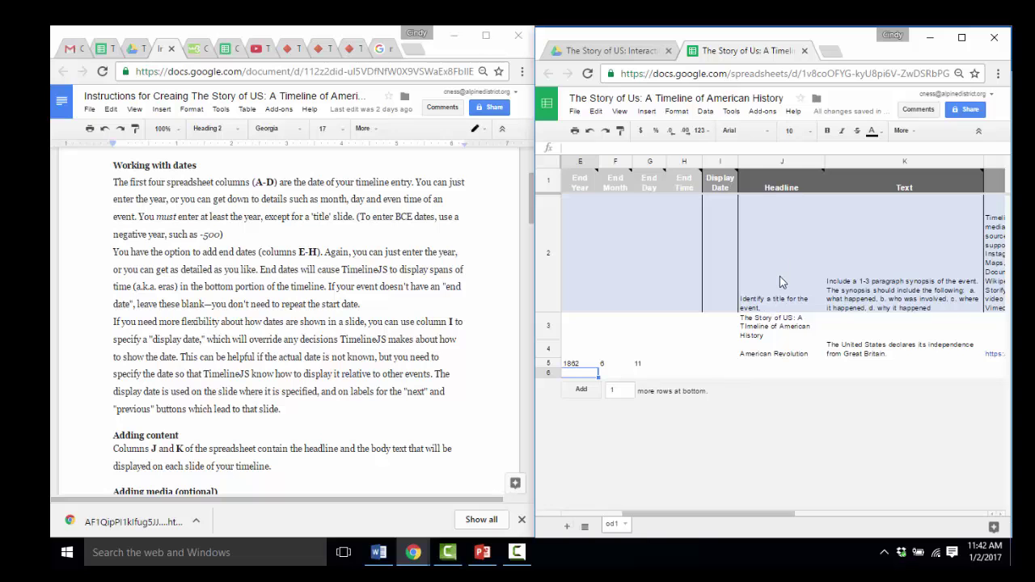
# - Preview the KnightLab timeline and advance from the title slide to the July 4, 1776 American Revolution slide
pyautogui.click(292, 51)
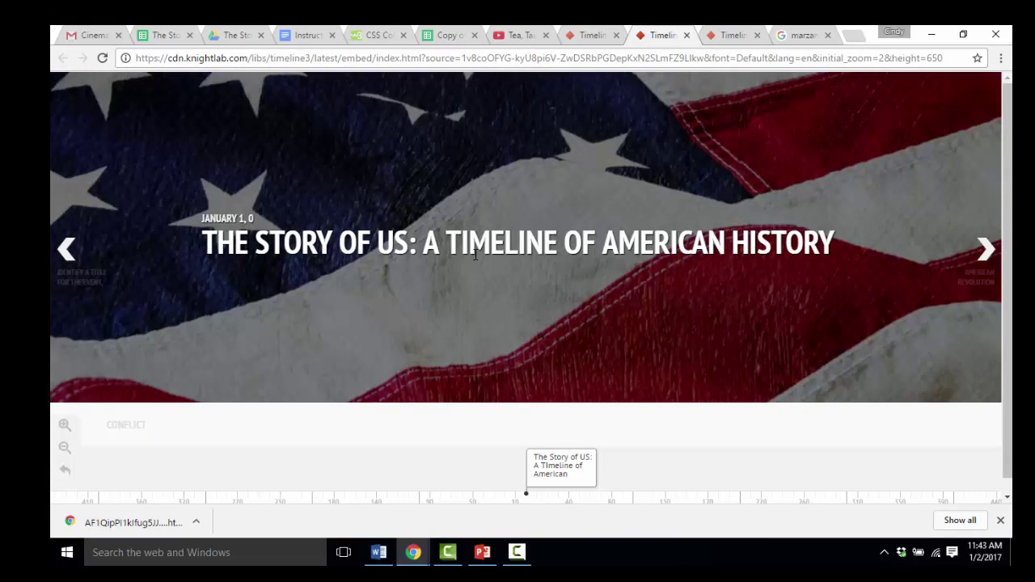
pyautogui.click(989, 256)
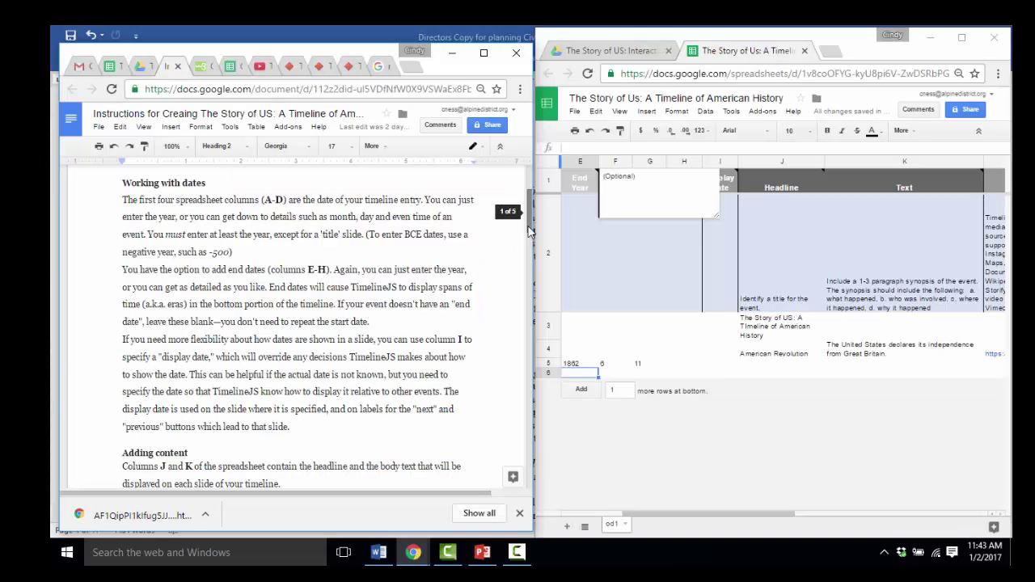
pyautogui.moveTo(530, 231); pyautogui.dragTo(530, 255)
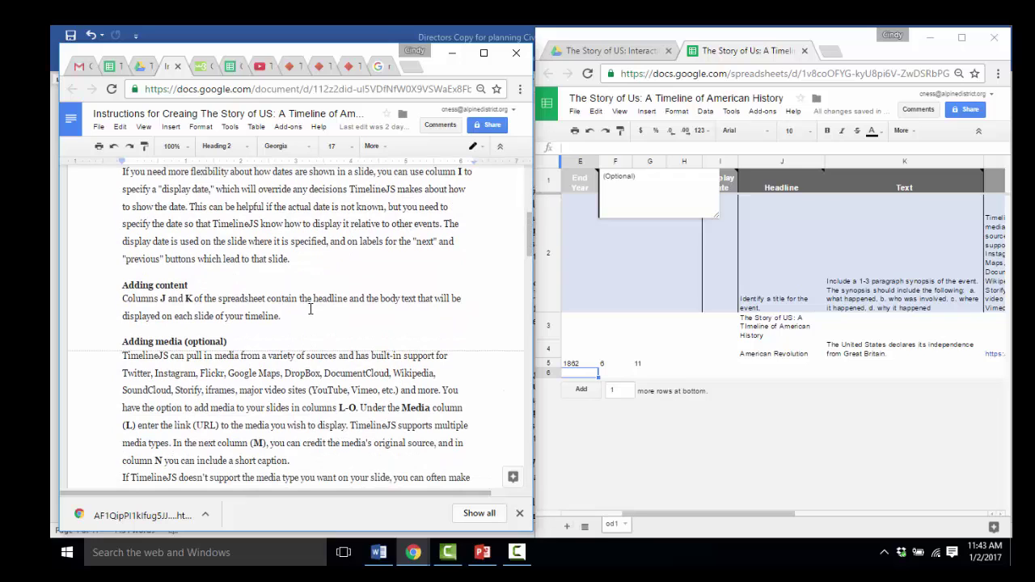
# - Scroll the sheet right to the Media column and show the KnightLab Timeline preview beside it
pyautogui.moveTo(663, 512); pyautogui.dragTo(700, 521)
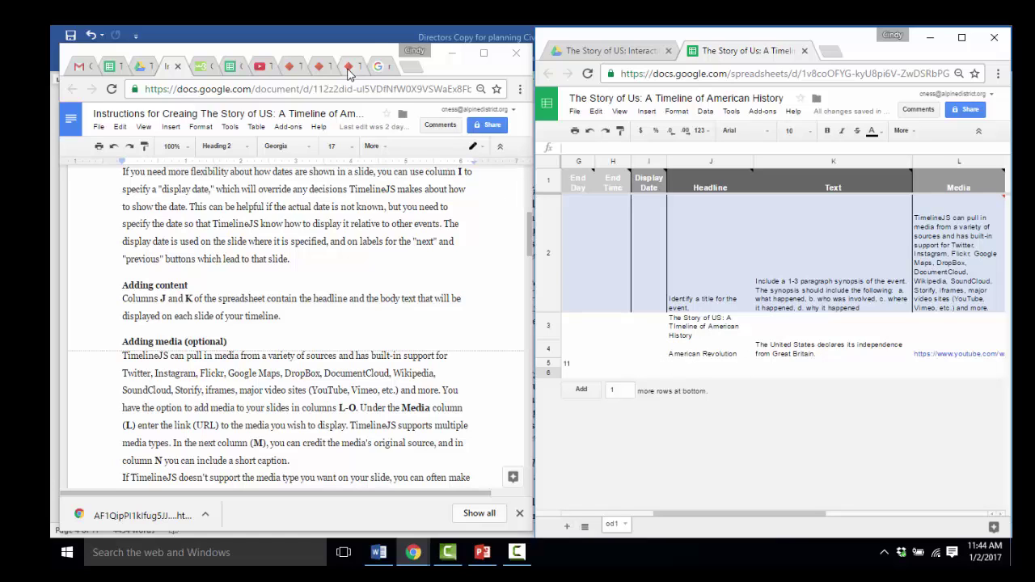
pyautogui.click(322, 66)
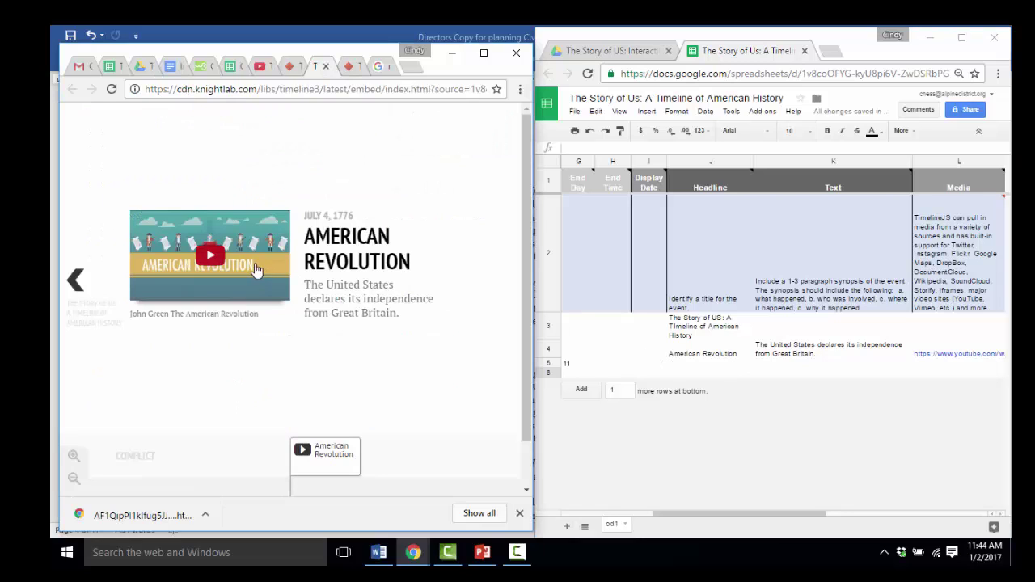
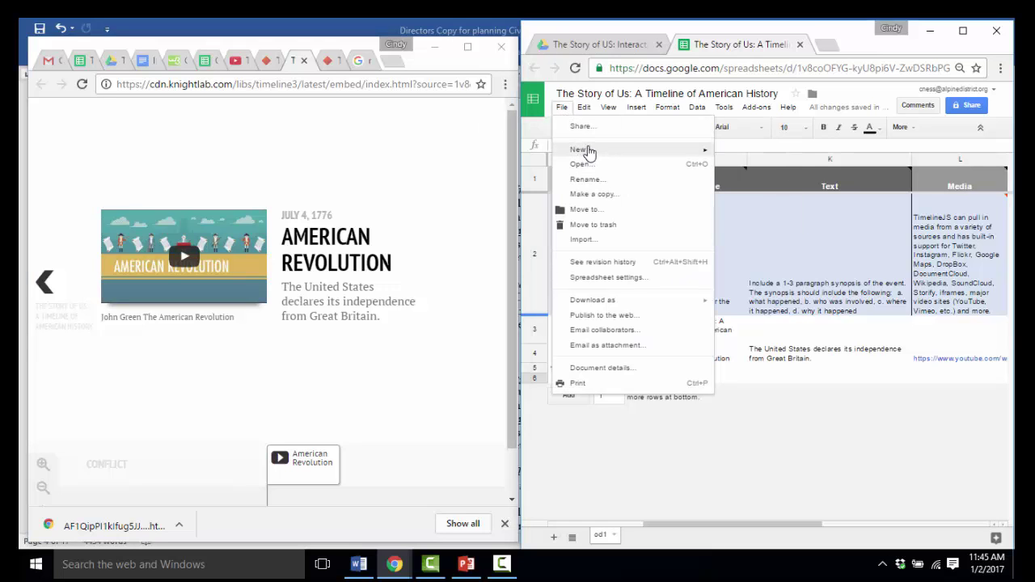
# - Create a new Google Docs document titled 'Summaries for timeline'
pyautogui.moveTo(687, 151)
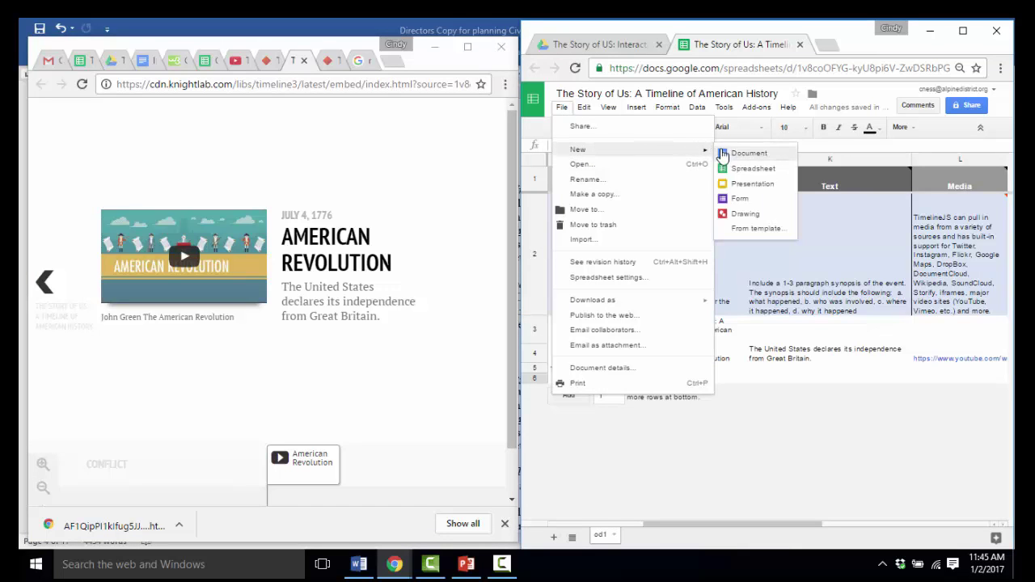
pyautogui.click(723, 152)
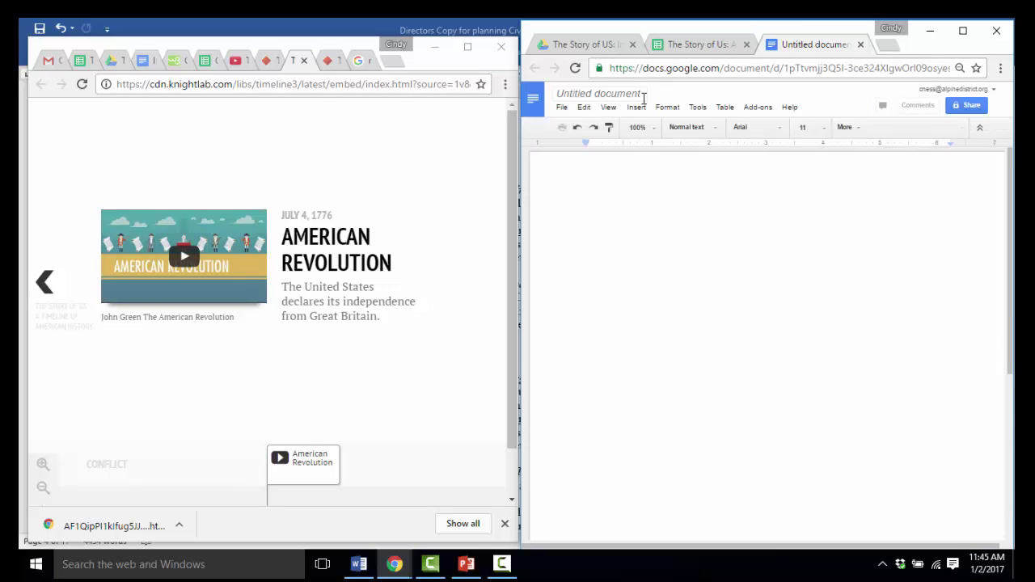
pyautogui.click(635, 95)
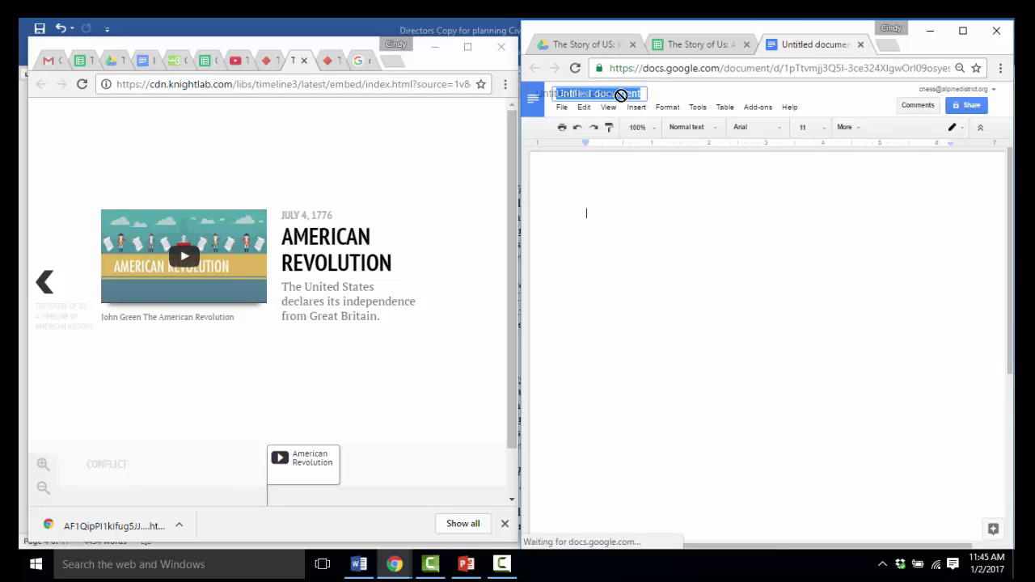
pyautogui.write('Summa')
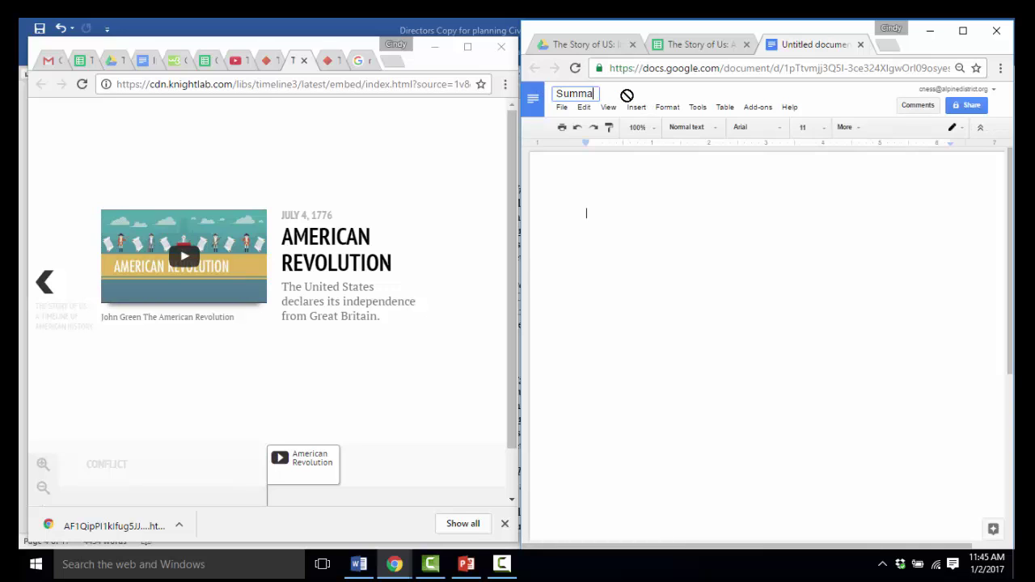
pyautogui.write('ries for timeline')
pyautogui.click(604, 213)
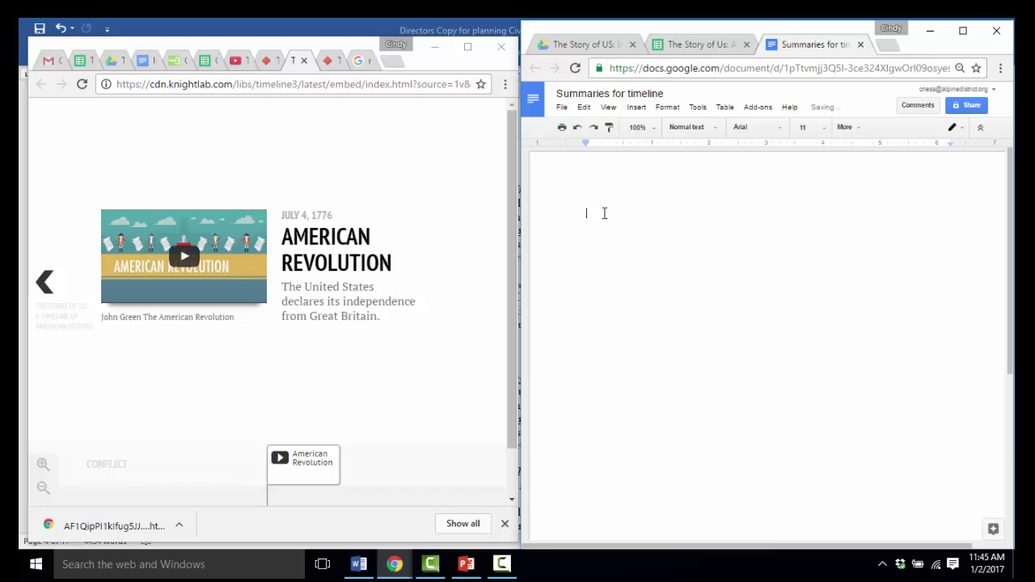
# - Copy the synopsis guidance text from cell K2 of the timeline spreadsheet
pyautogui.click(670, 45)
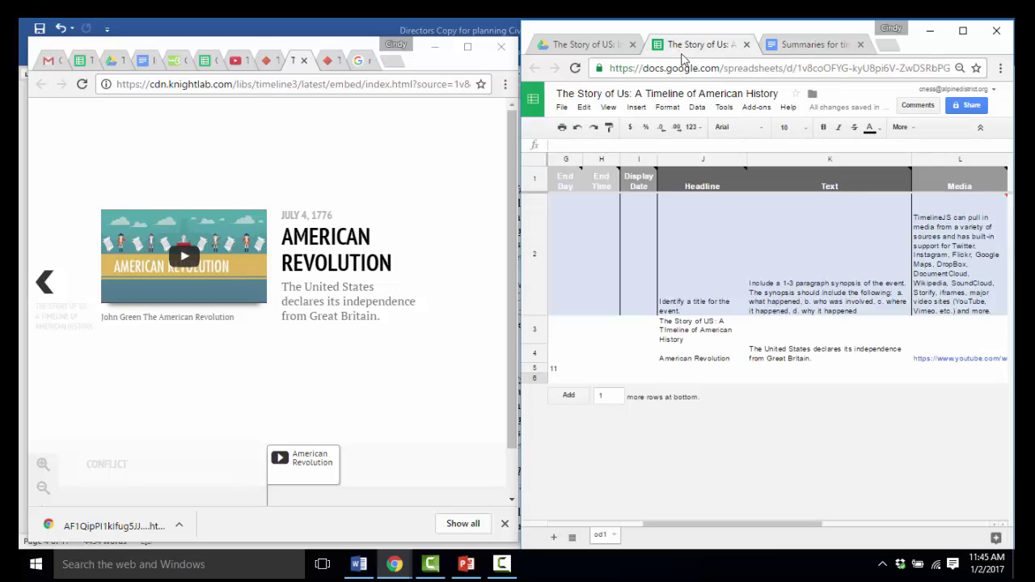
pyautogui.click(753, 289)
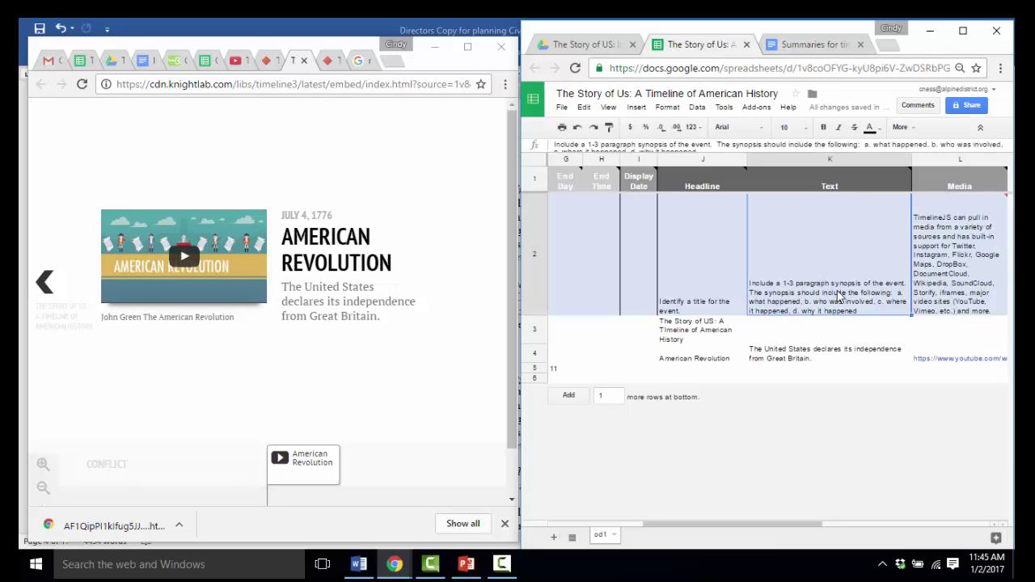
pyautogui.click(809, 44)
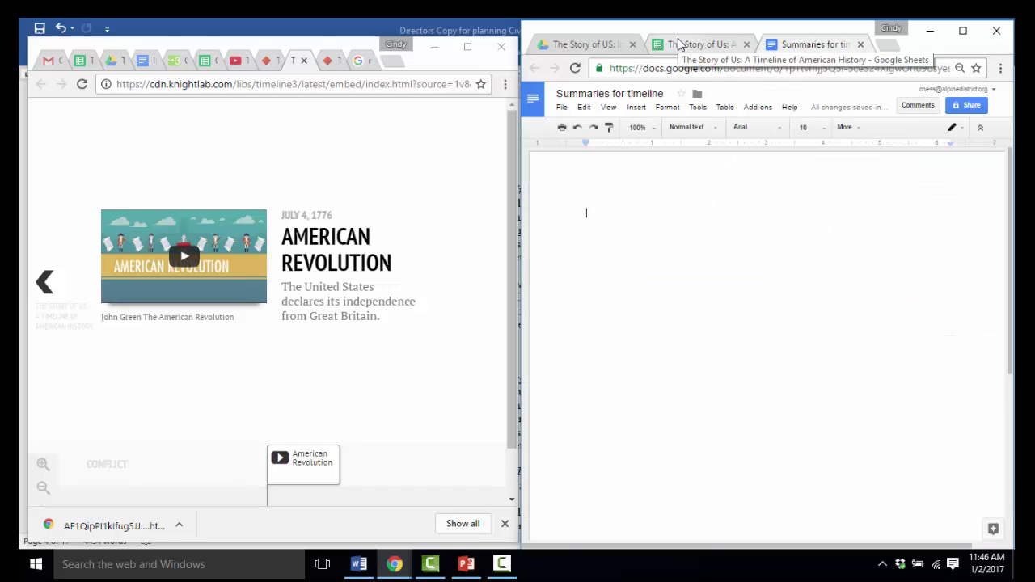
pyautogui.click(686, 45)
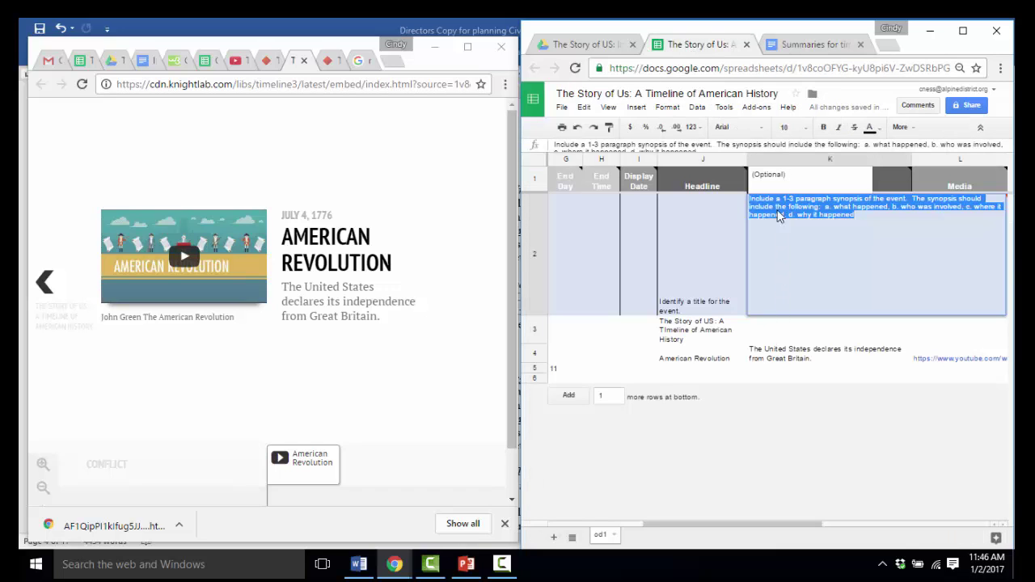
pyautogui.click(782, 368)
pyautogui.doubleClick(783, 251)
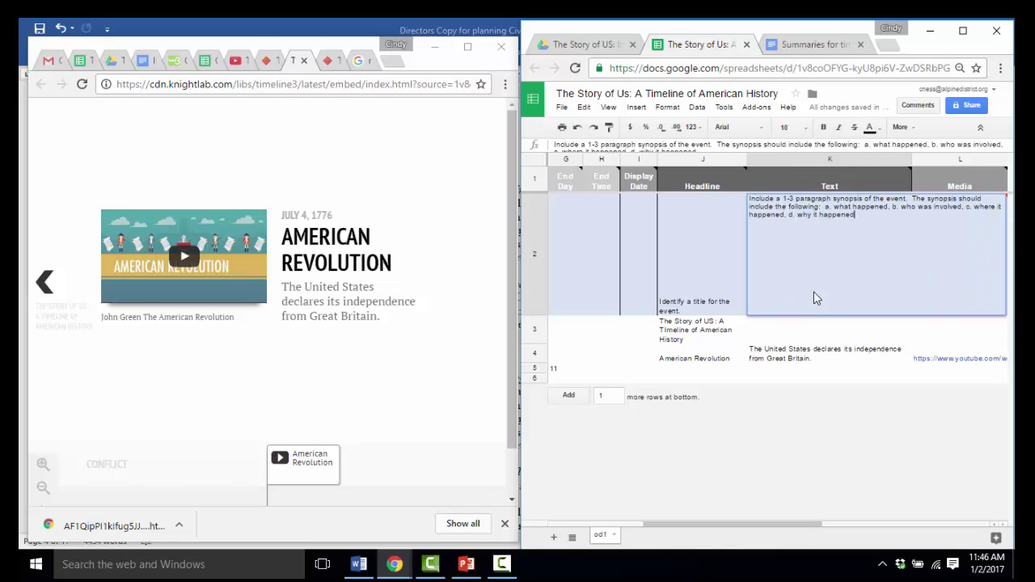
pyautogui.moveTo(864, 217); pyautogui.dragTo(745, 188)
pyautogui.rightClick(761, 202)
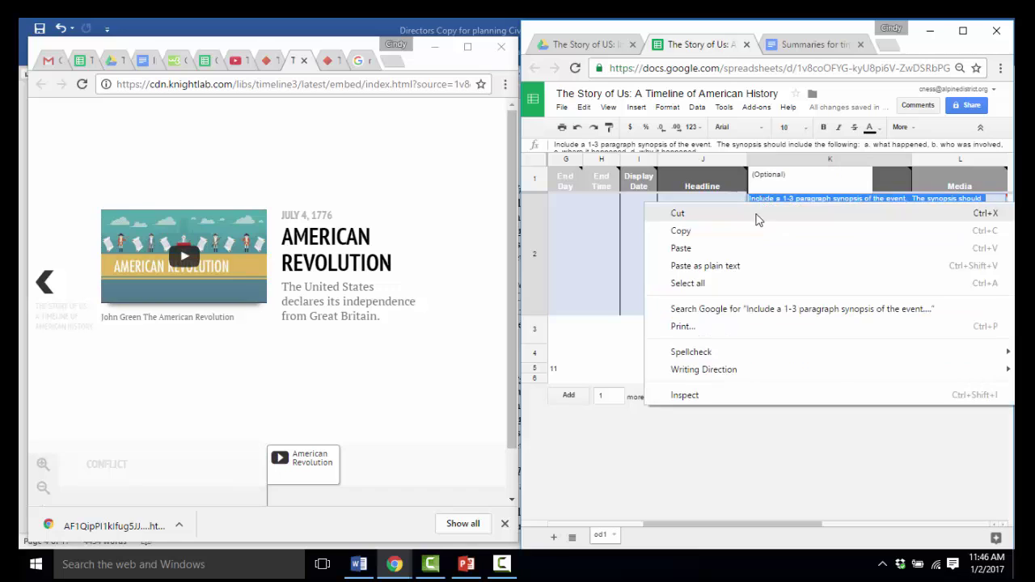
pyautogui.click(737, 231)
pyautogui.hotkey('ctrl', 'Tab')
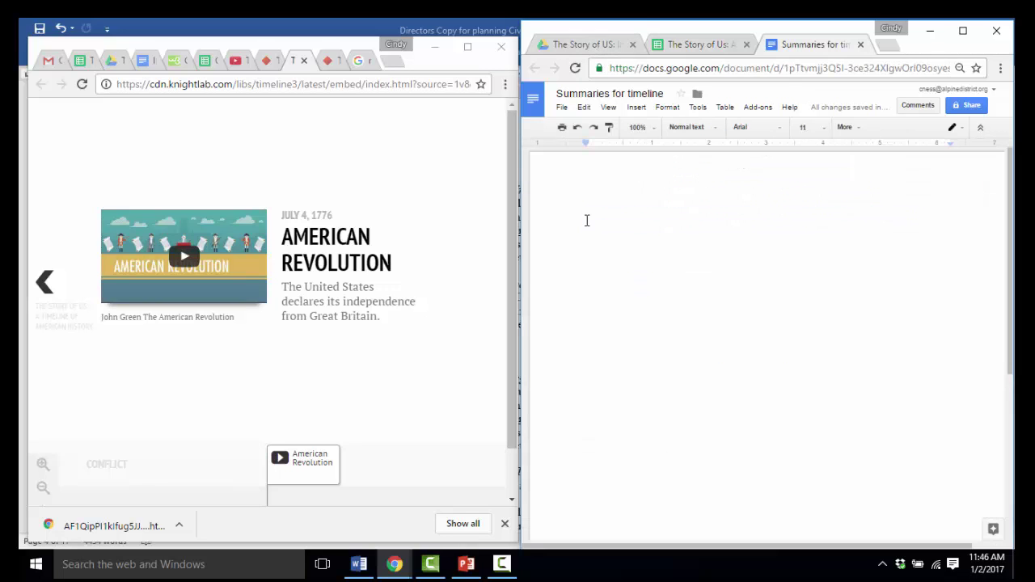
# - Paste the synopsis guidance into the document without formatting
pyautogui.rightClick(588, 218)
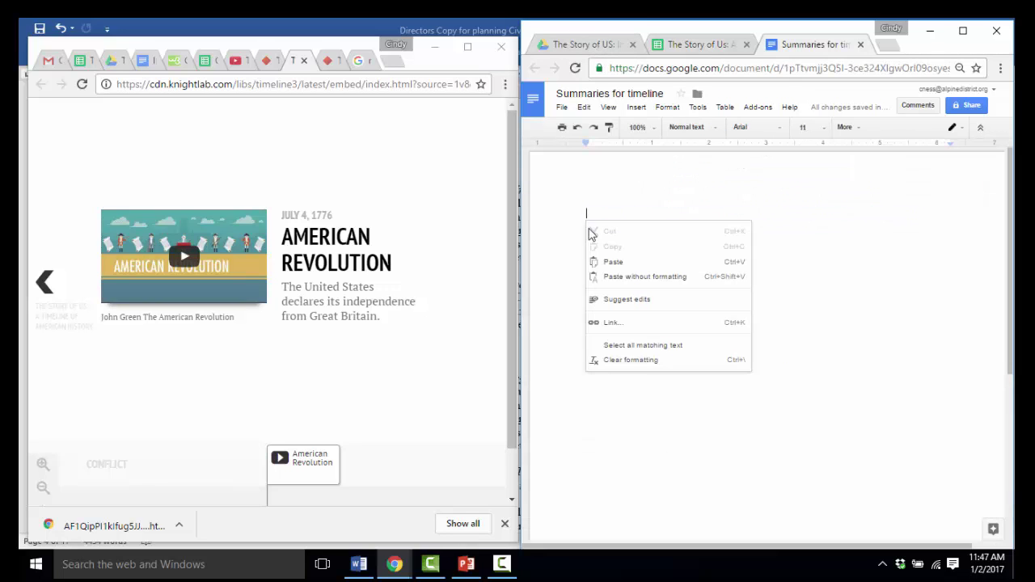
pyautogui.click(613, 276)
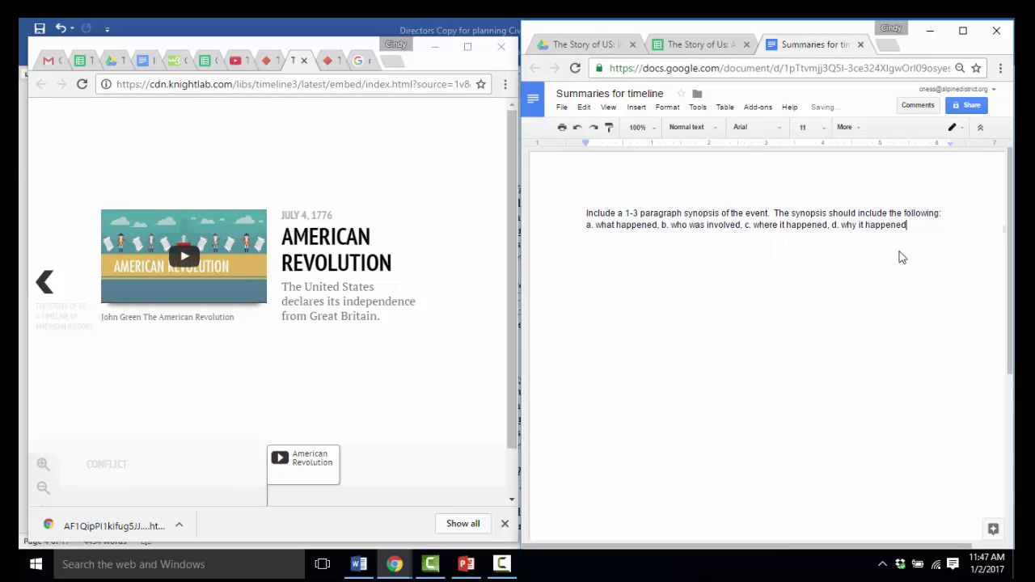
pyautogui.rightClick(917, 227)
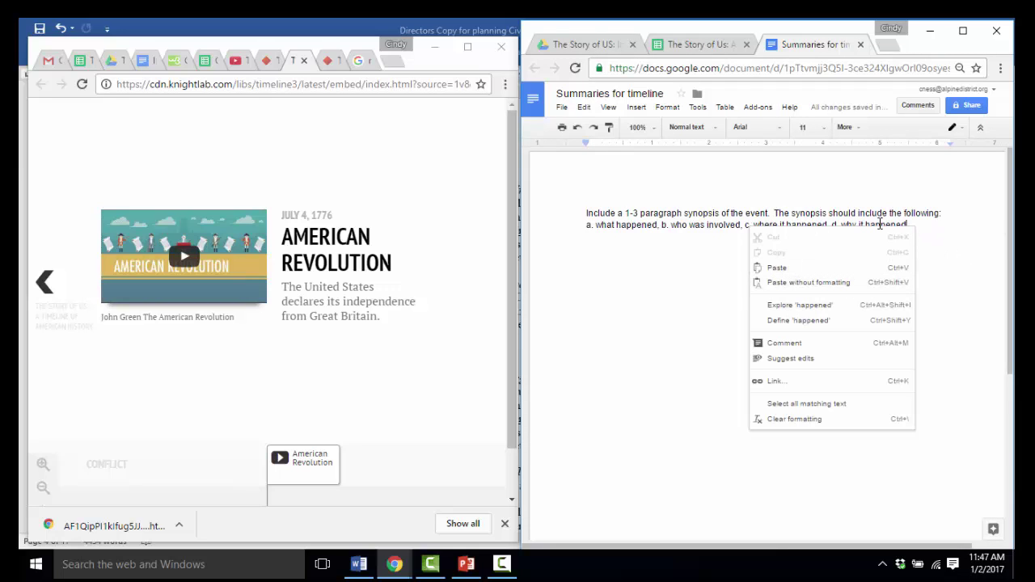
pyautogui.click(929, 231)
# - Add the line 'Event: Headline Andrew Jackson President of the United States' below it
pyautogui.press('Return')
pyautogui.press('Return')
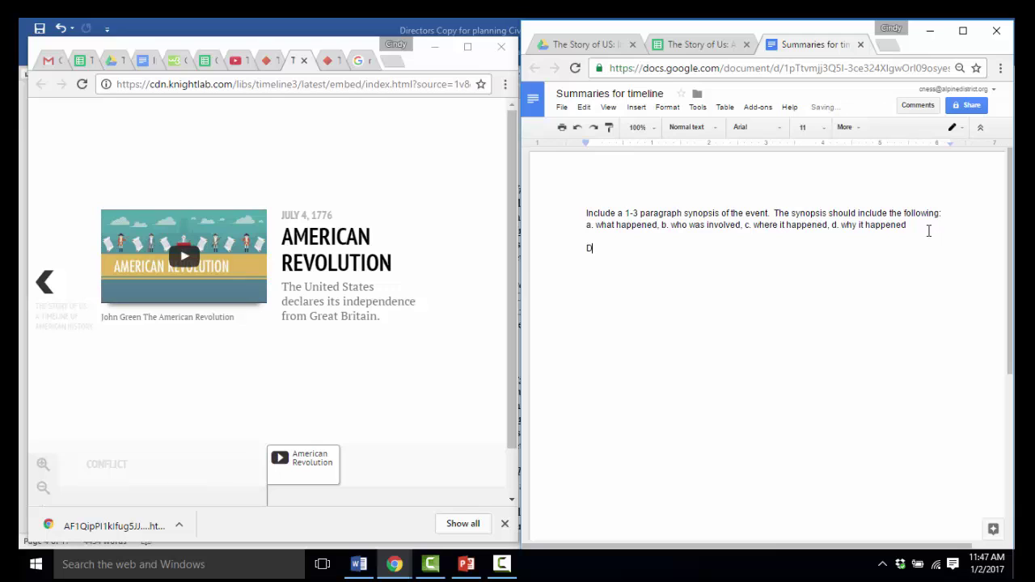
pyautogui.write('Event:  Headline ')
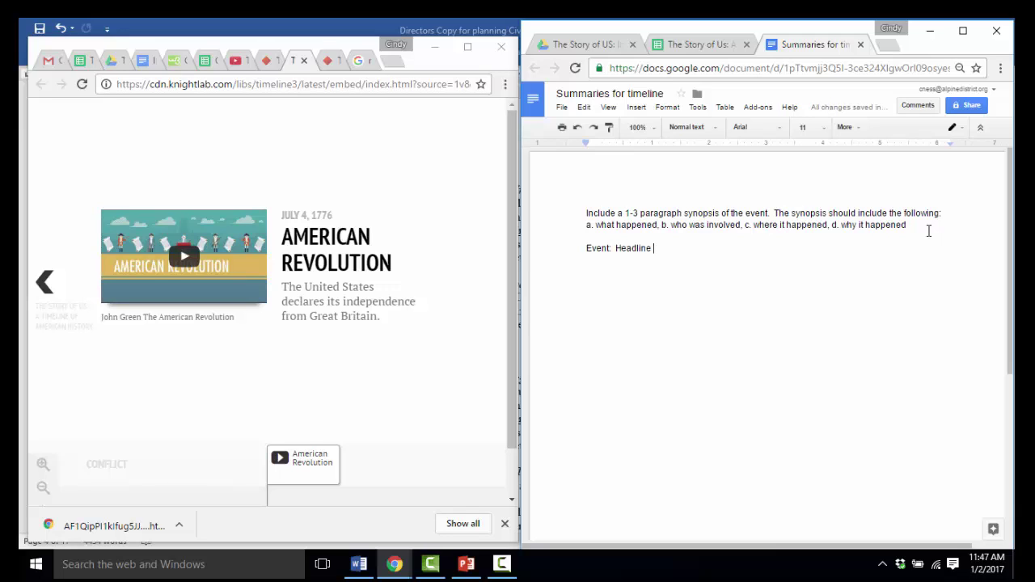
pyautogui.write('Andrew Ja')
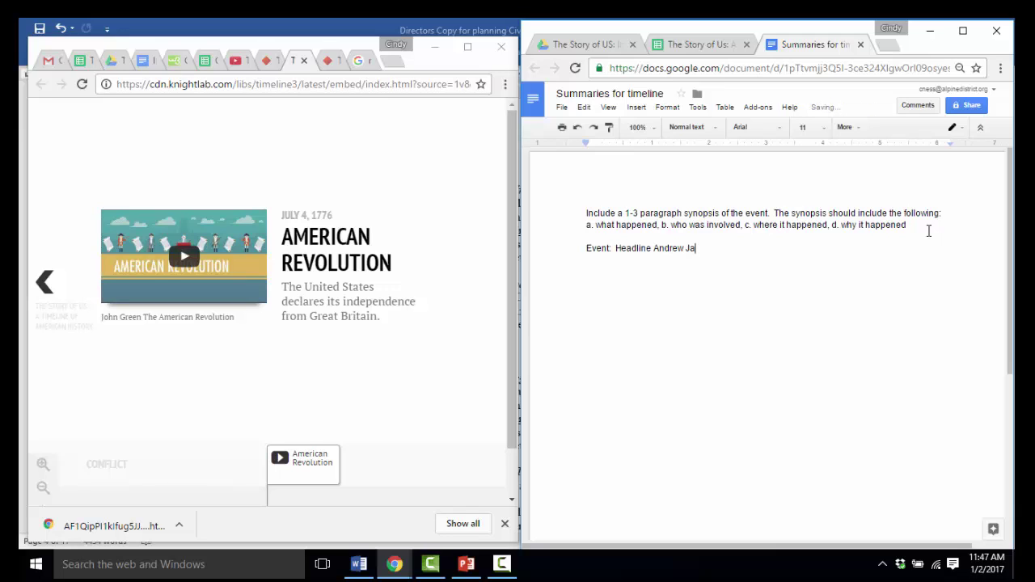
pyautogui.write('ckson elected President of the ')
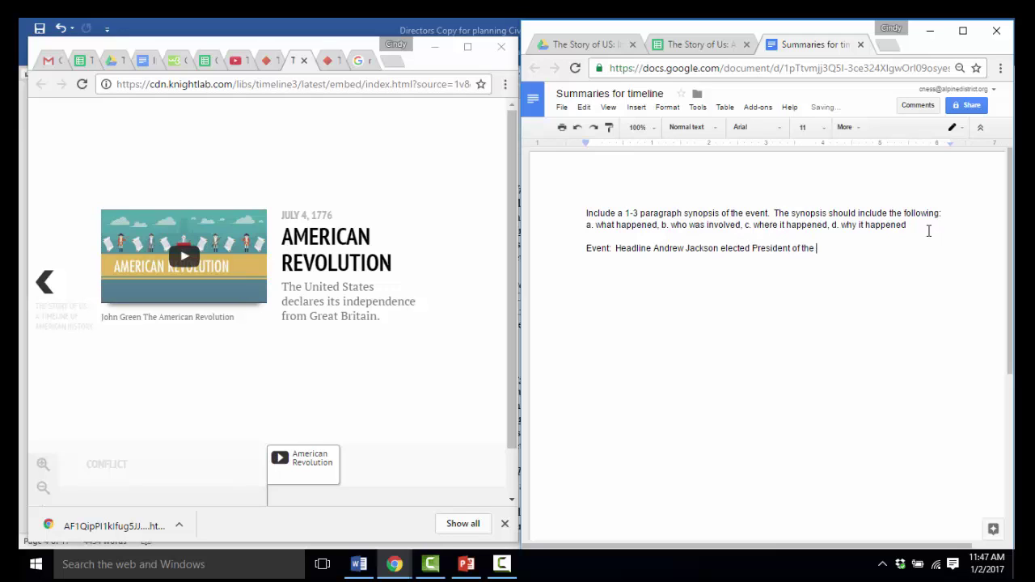
pyautogui.write('United States')
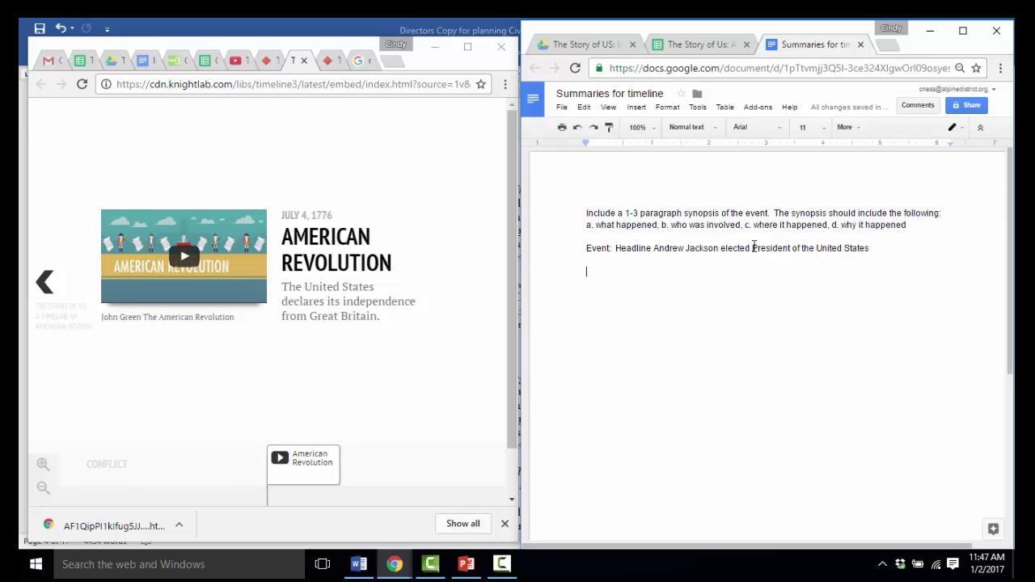
pyautogui.moveTo(753, 246); pyautogui.dragTo(728, 247)
pyautogui.moveTo(725, 246); pyautogui.dragTo(722, 246)
pyautogui.press('BackSpace')
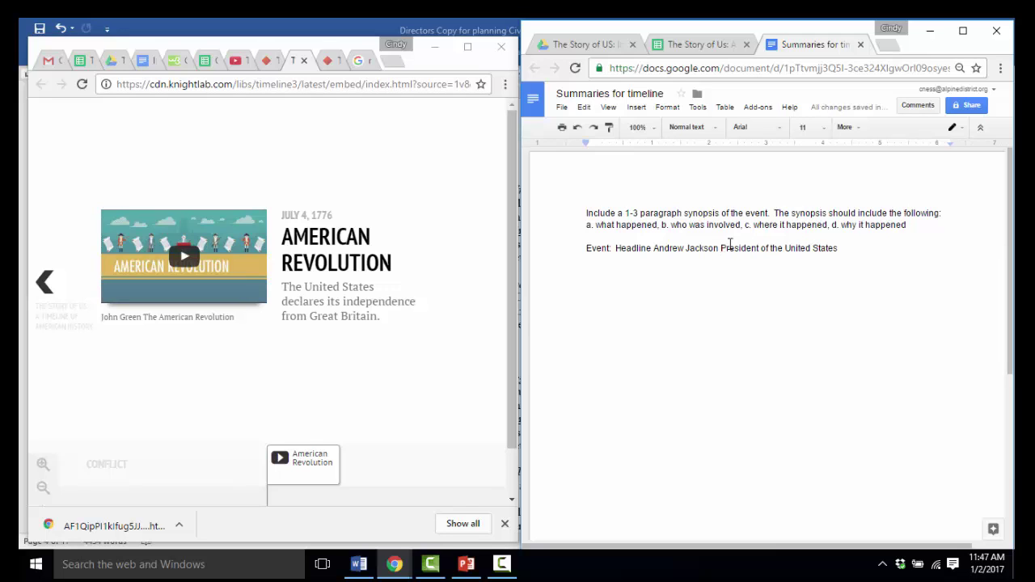
pyautogui.click(848, 251)
pyautogui.press('Return')
pyautogui.press('Return')
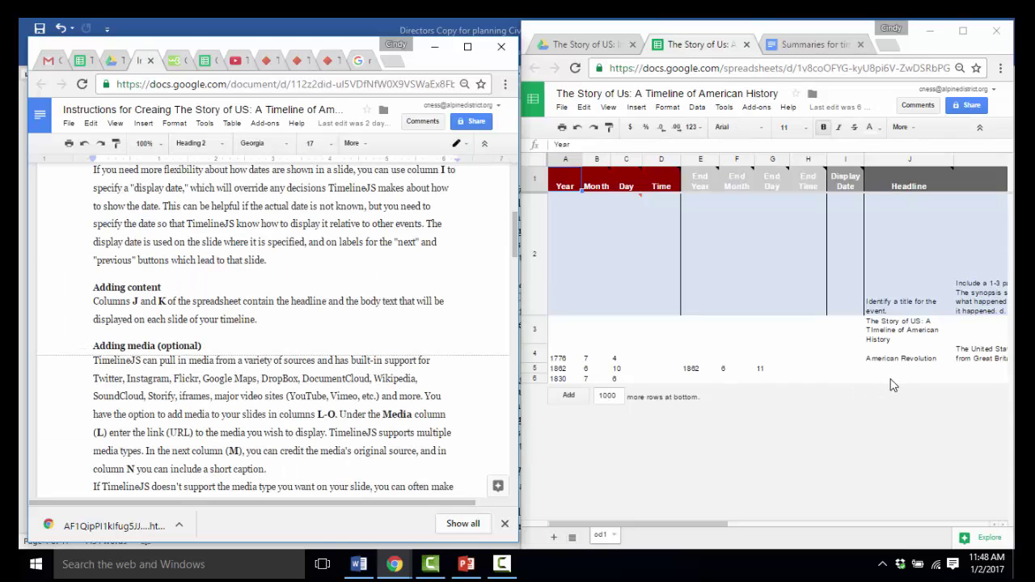
pyautogui.click(891, 380)
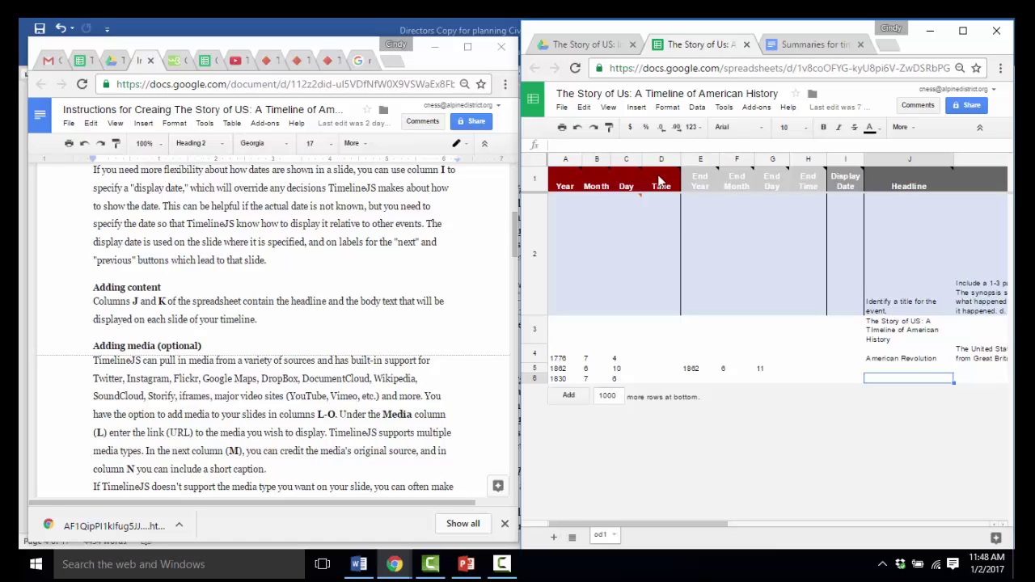
pyautogui.click(207, 62)
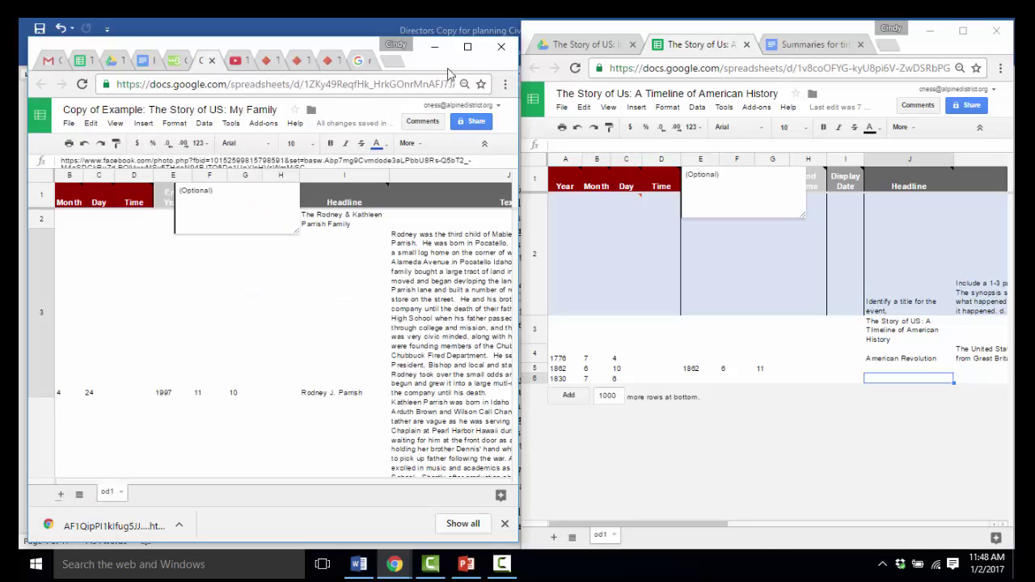
pyautogui.click(468, 48)
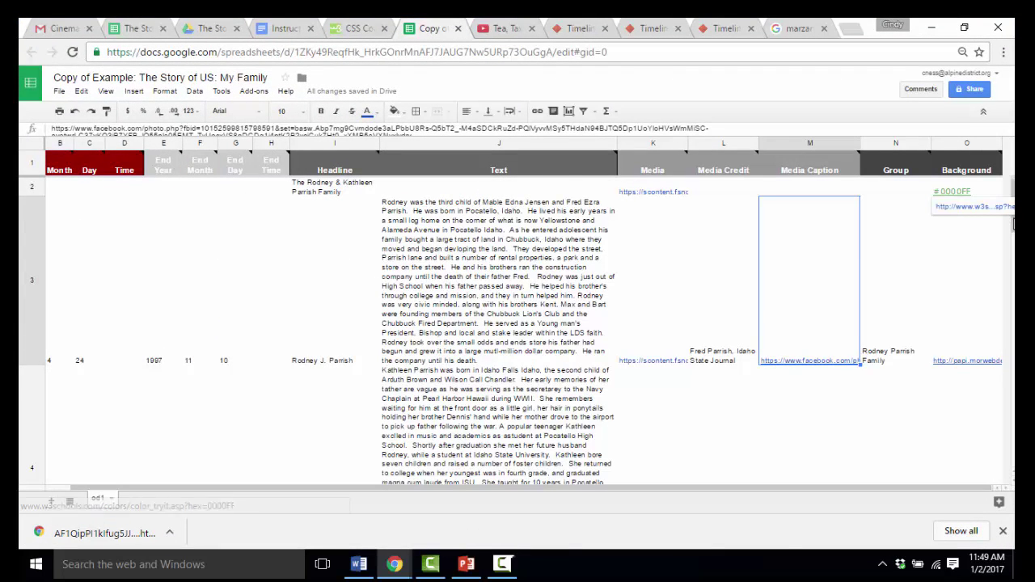
pyautogui.moveTo(1012, 218)
pyautogui.mouseDown()
pyautogui.moveTo(1013, 331)
pyautogui.moveTo(1013, 202)
pyautogui.mouseUp()
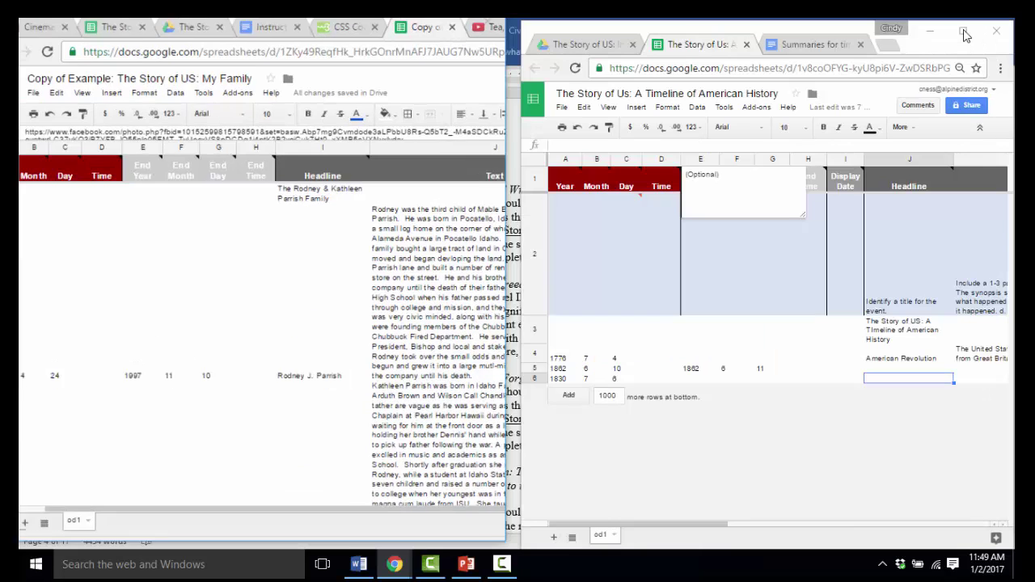
pyautogui.click(965, 27)
pyautogui.click(806, 47)
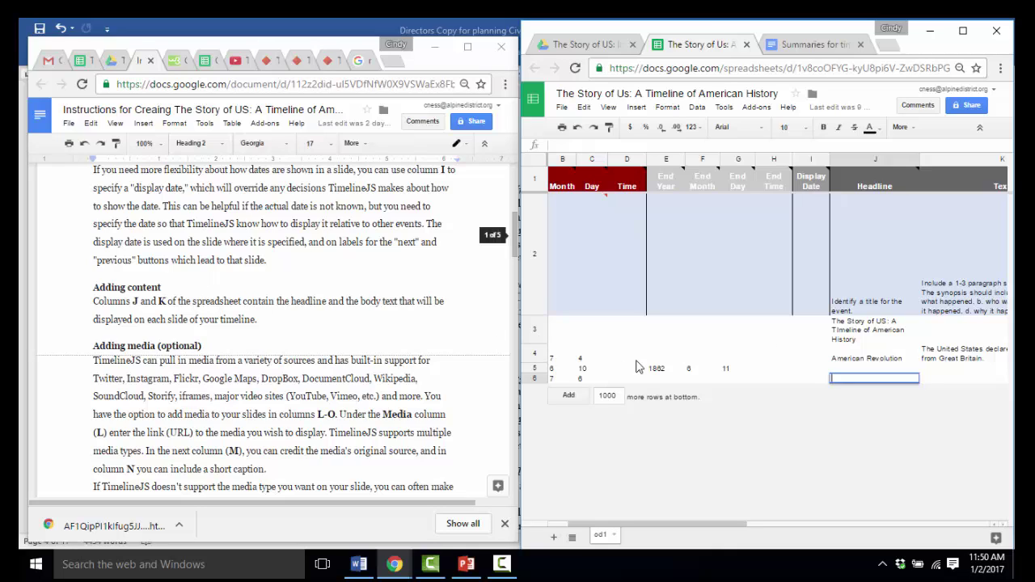
# - Enter 'Indian Removal Act' in cell J6 of the Headline column
pyautogui.hscroll(-1, 809, 380)
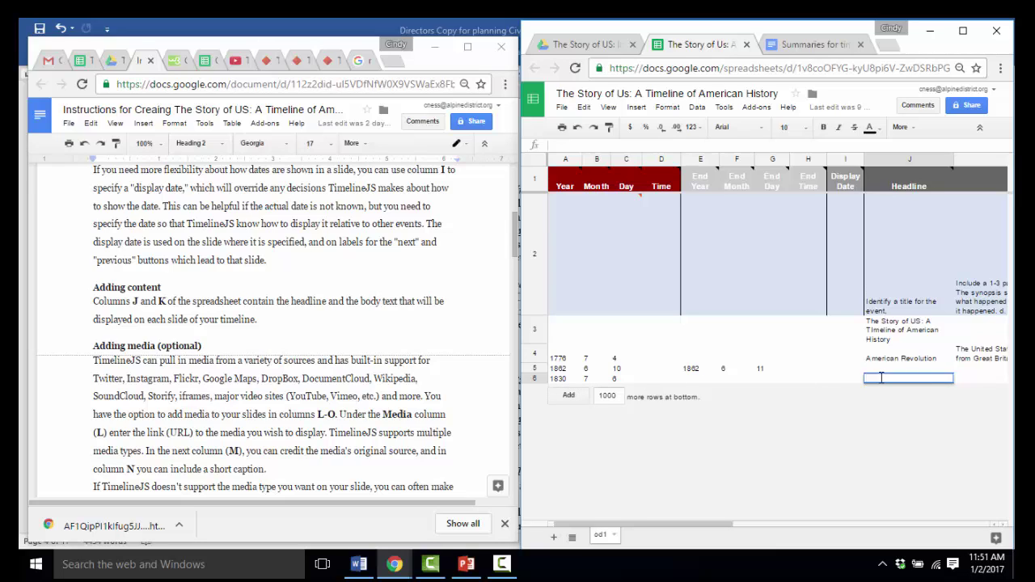
pyautogui.write('Indian Removal Act')
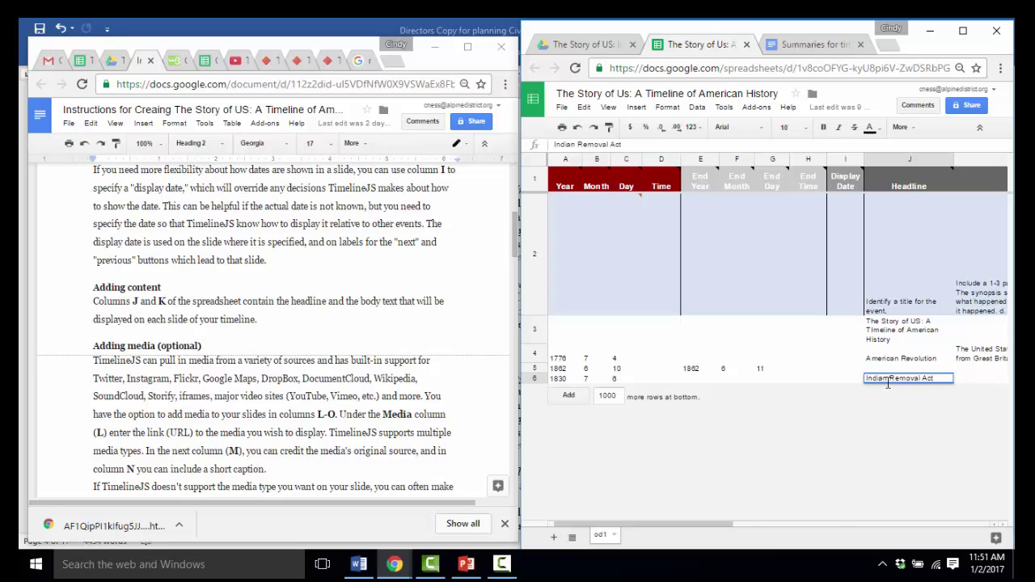
pyautogui.moveTo(730, 528); pyautogui.dragTo(821, 525)
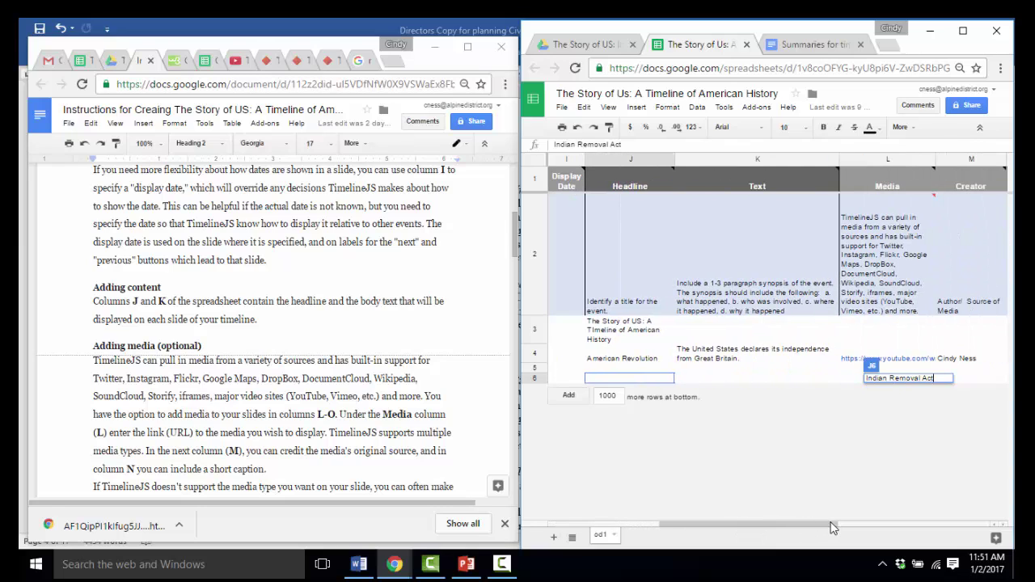
pyautogui.press('Tab')
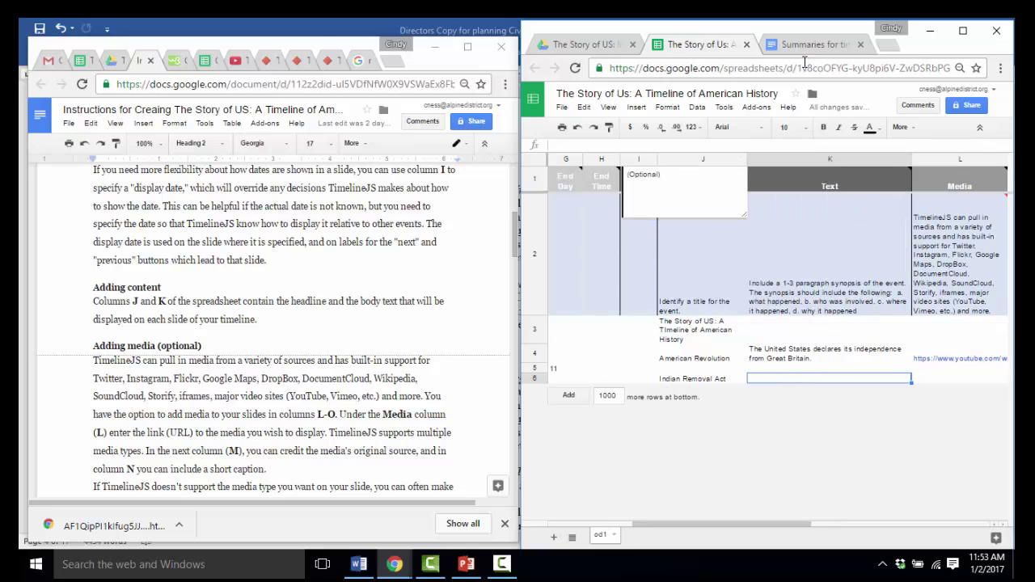
# - Copy the Indian Removal Act synopsis paragraph from the Summaries for timeline document
pyautogui.click(807, 45)
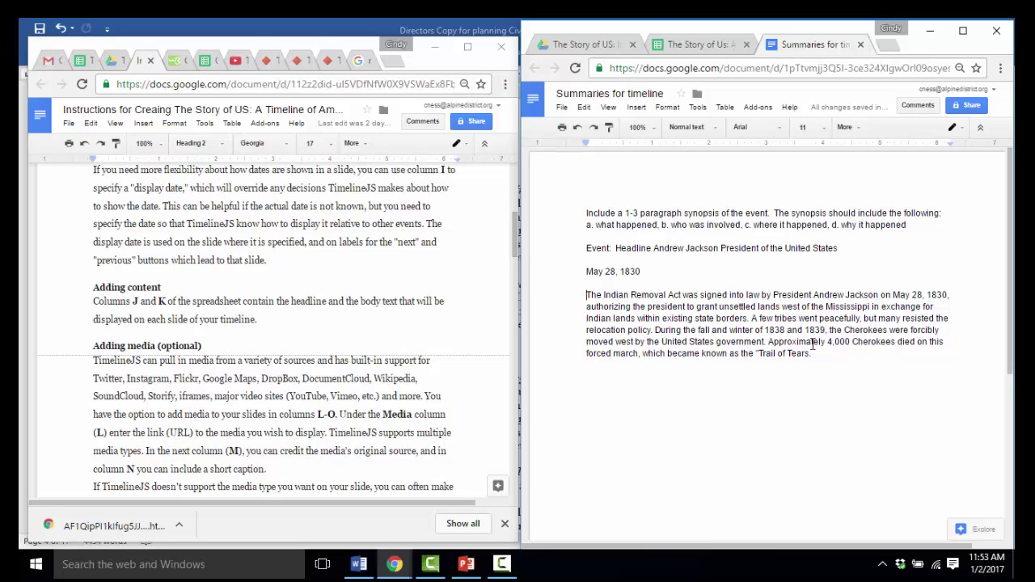
pyautogui.moveTo(812, 354); pyautogui.dragTo(585, 294)
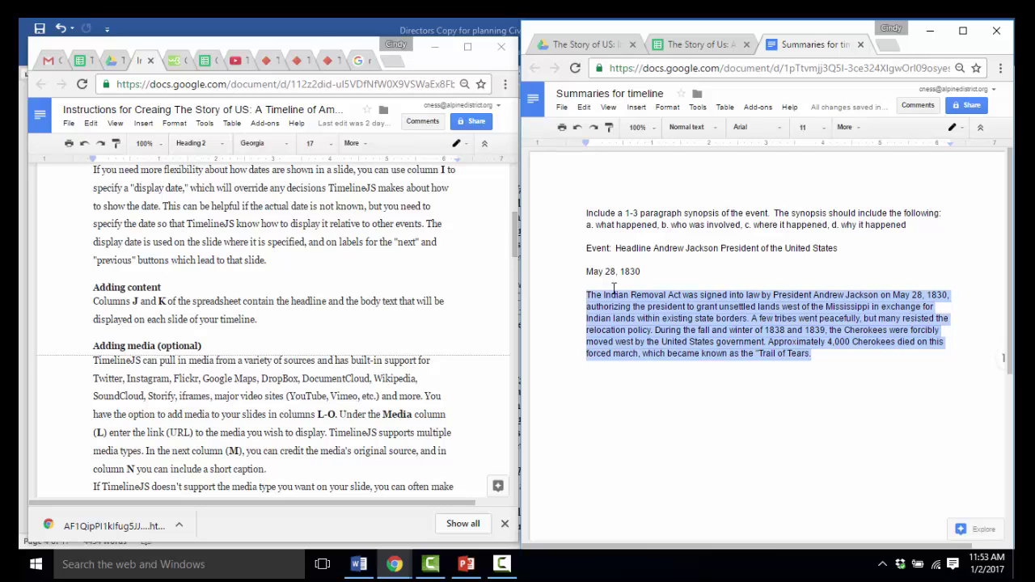
pyautogui.hotkey('ctrl', 'c')
pyautogui.rightClick(617, 302)
pyautogui.click(639, 332)
pyautogui.click(671, 44)
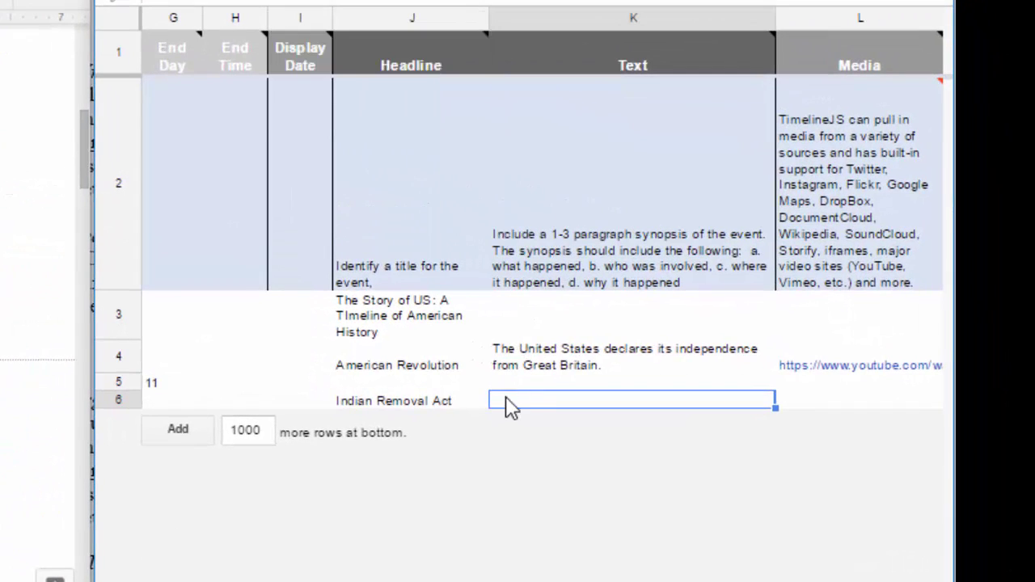
# - Paste the Indian Removal Act summary into cell K6 as plain text
pyautogui.doubleClick(506, 399)
pyautogui.rightClick(506, 400)
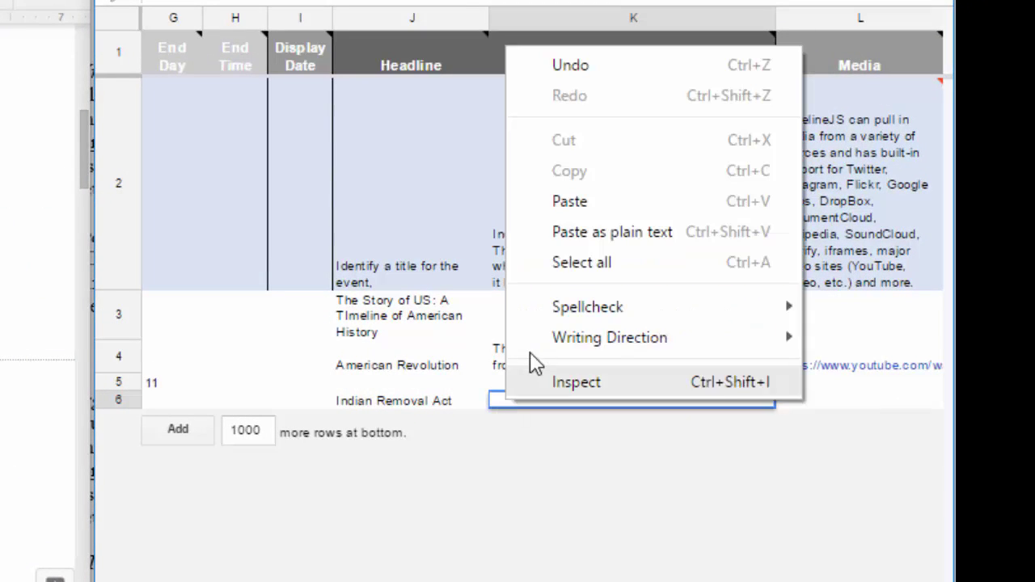
pyautogui.click(576, 232)
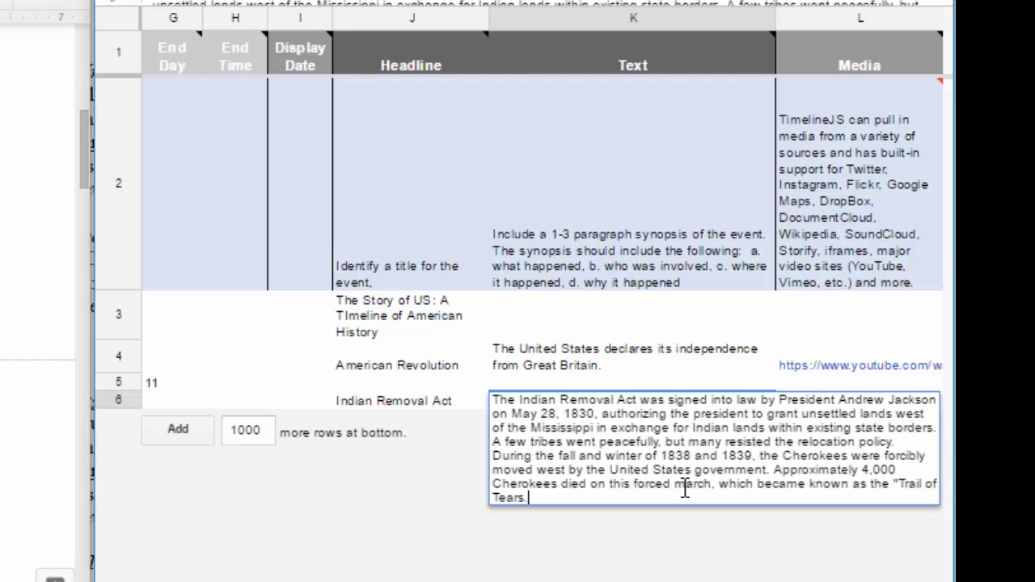
pyautogui.click(645, 580)
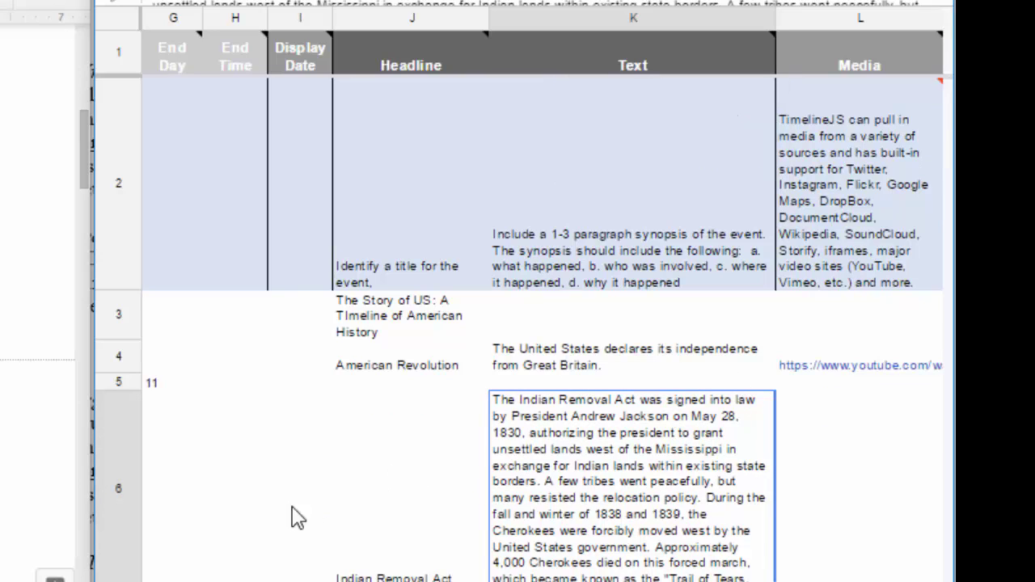
# - Change row 6's date to month 5, day 28 (May 28, 1830)
pyautogui.click(199, 534)
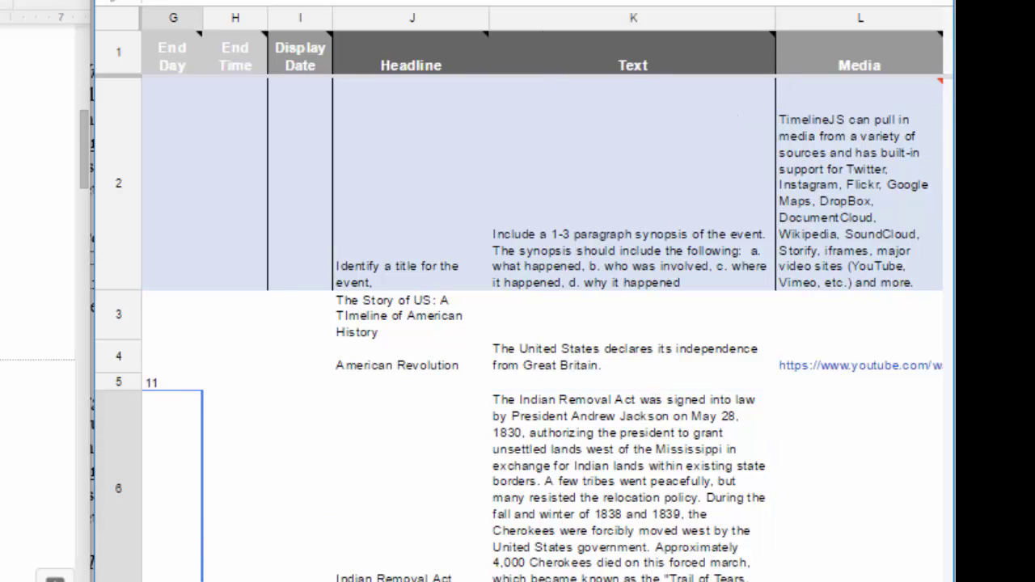
pyautogui.hscroll(-6, 544, 323)
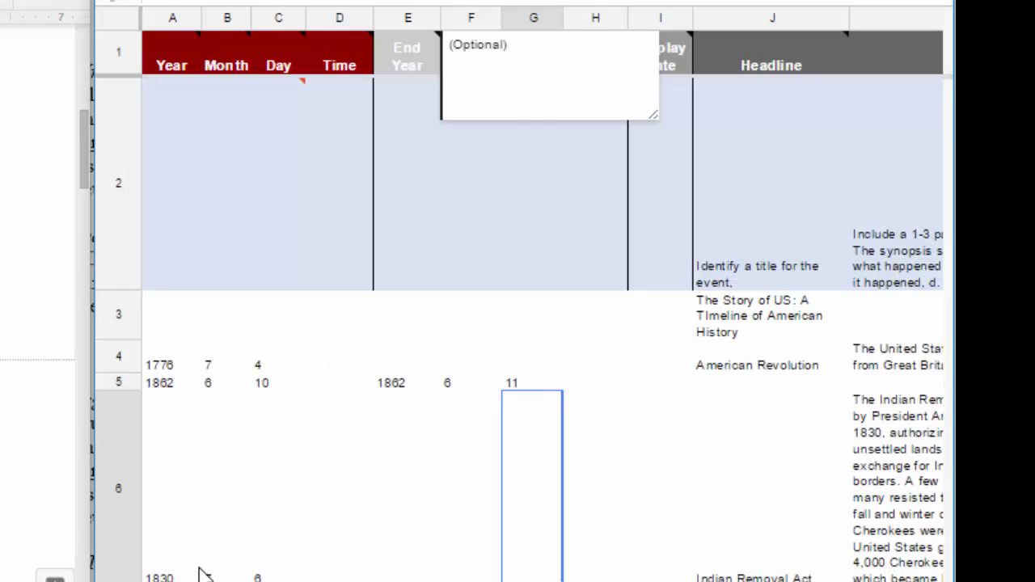
pyautogui.doubleClick(209, 576)
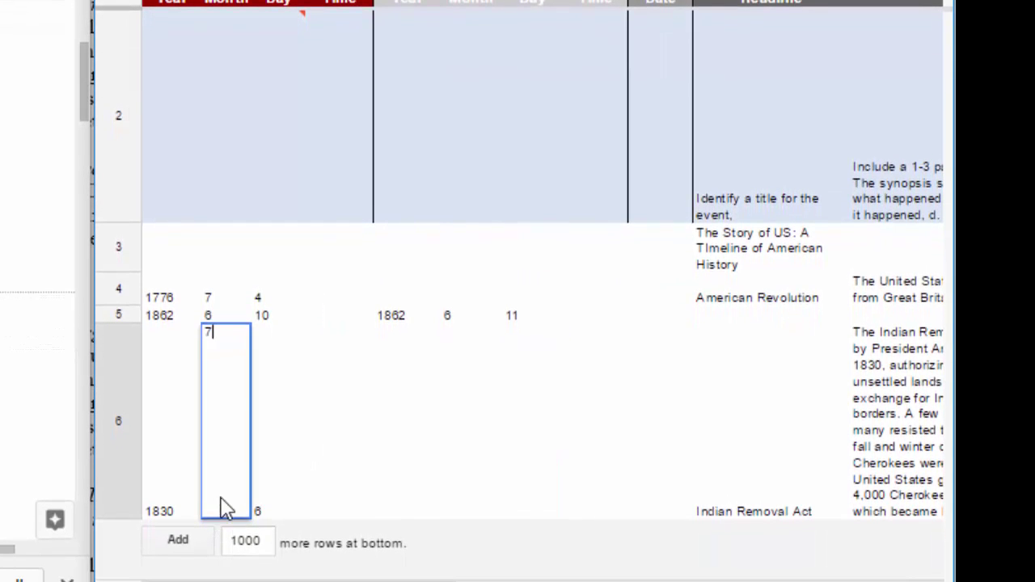
pyautogui.press('BackSpace')
pyautogui.write('5')
pyautogui.click(272, 509)
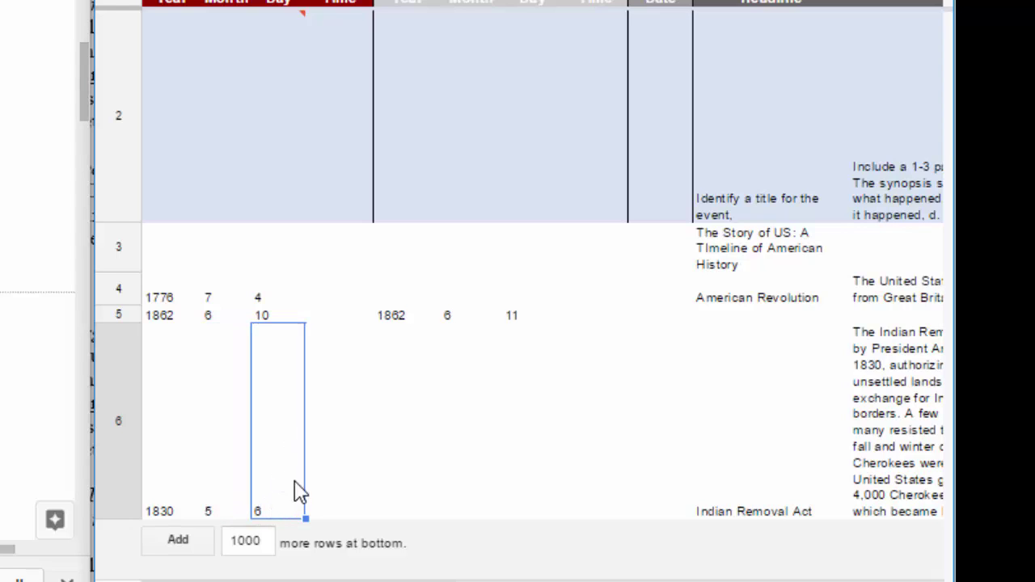
pyautogui.doubleClick(275, 508)
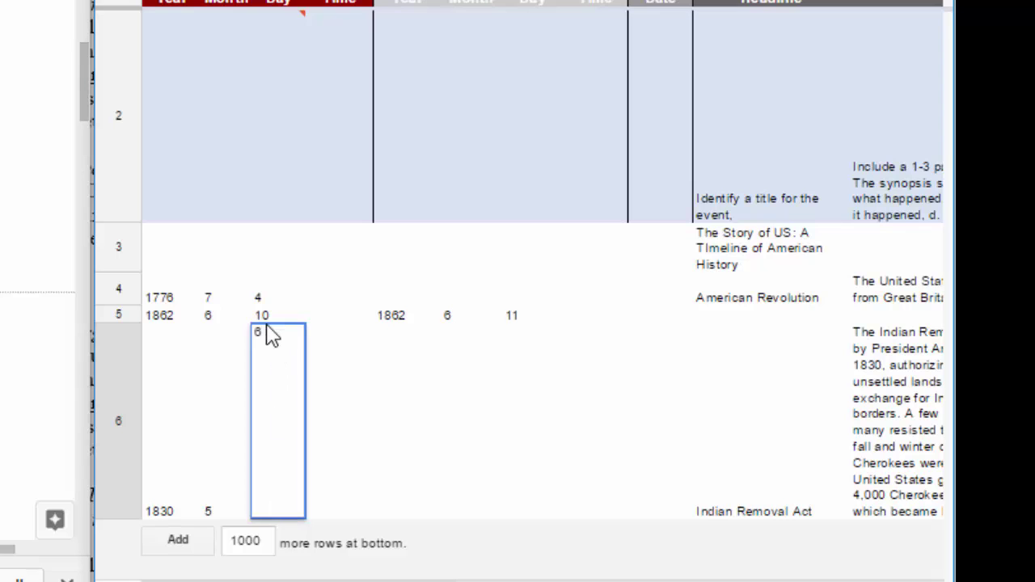
pyautogui.write('28')
pyautogui.press('Tab')
pyautogui.press('Tab')
pyautogui.hotkey('alt', 'Tab')
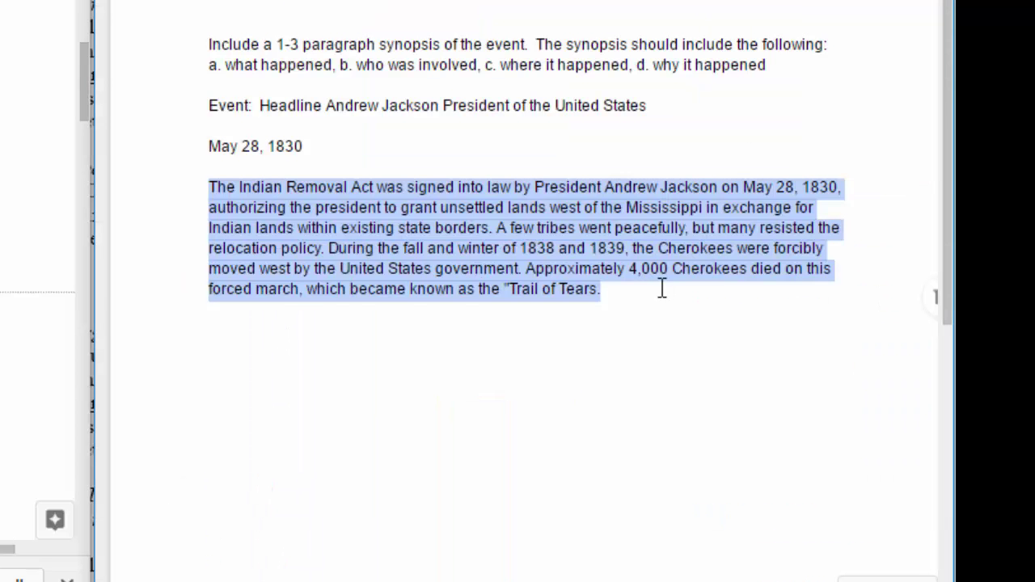
# - Set the End Year of row 6 to 1839
pyautogui.hotkey('alt', 'Tab')
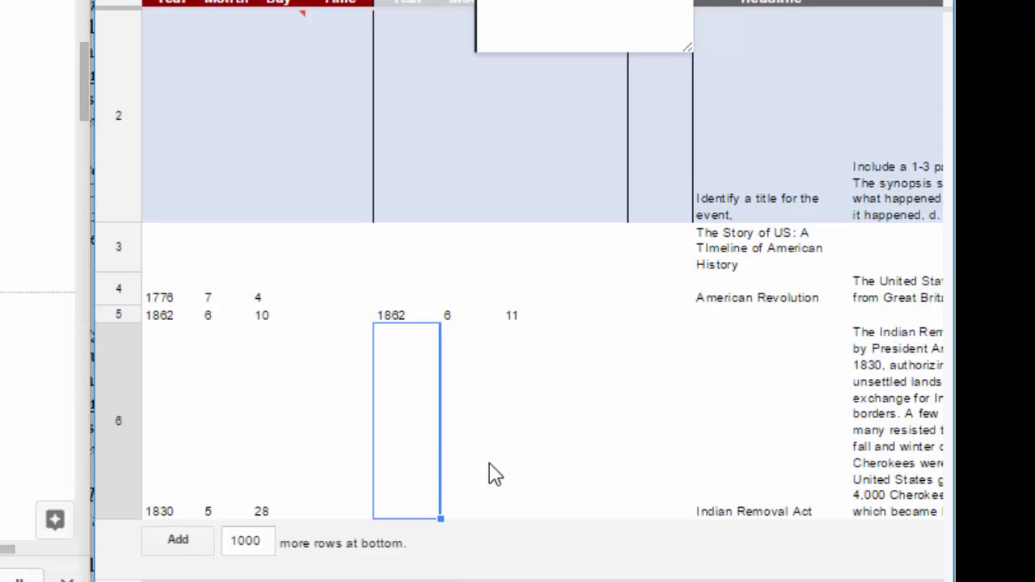
pyautogui.doubleClick(423, 441)
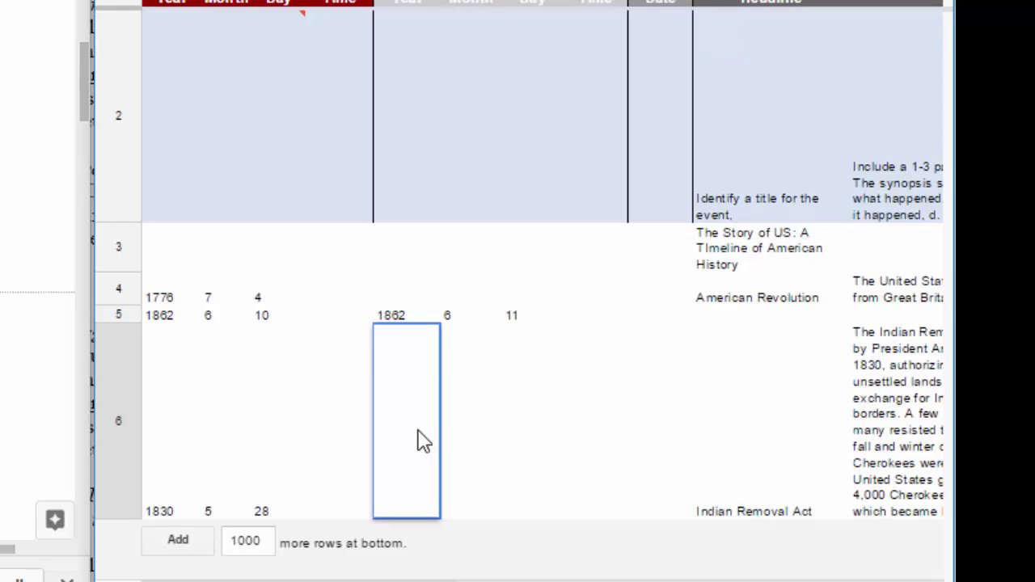
pyautogui.write('1839')
pyautogui.click(531, 490)
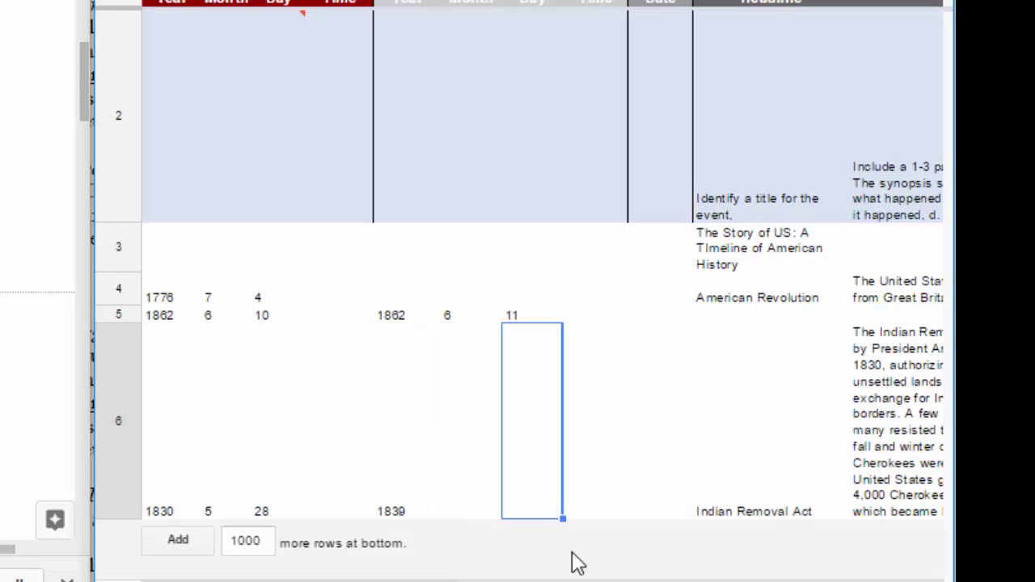
pyautogui.hscroll(3, 446, 577)
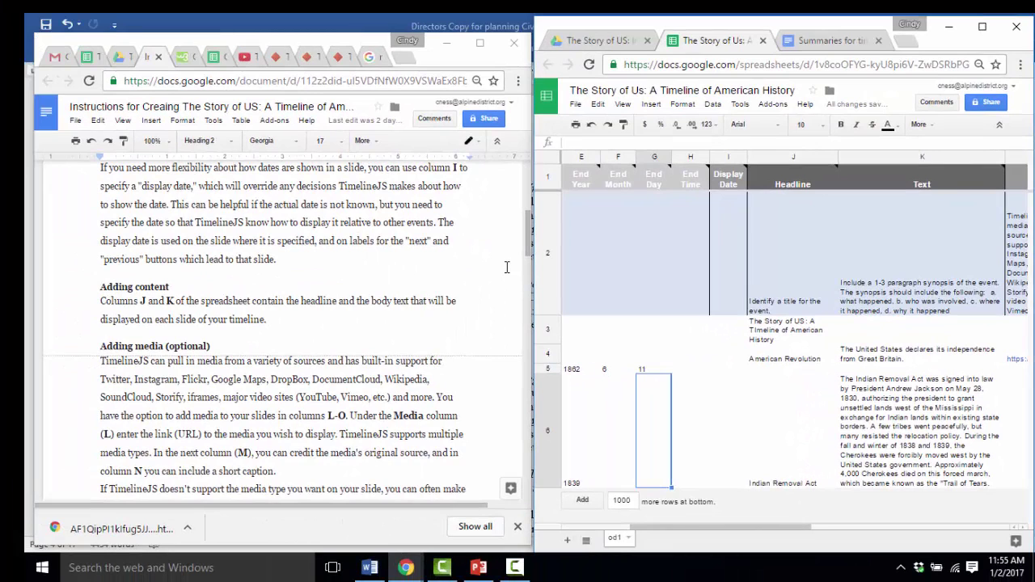
# - Scroll right to show the Text, Media, Creator and Media Caption columns K–N
pyautogui.moveTo(528, 246); pyautogui.dragTo(528, 261)
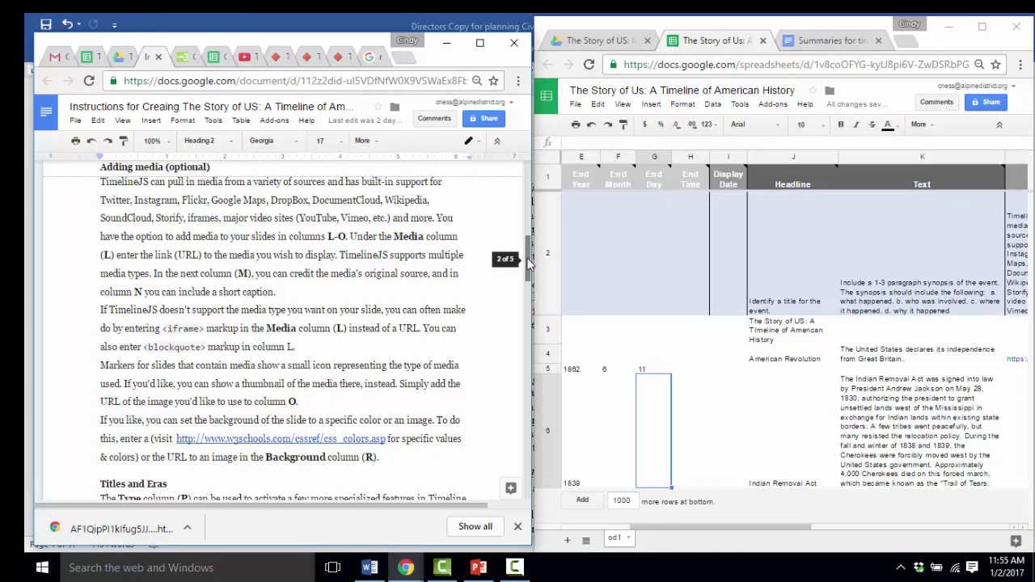
pyautogui.moveTo(751, 527); pyautogui.dragTo(873, 528)
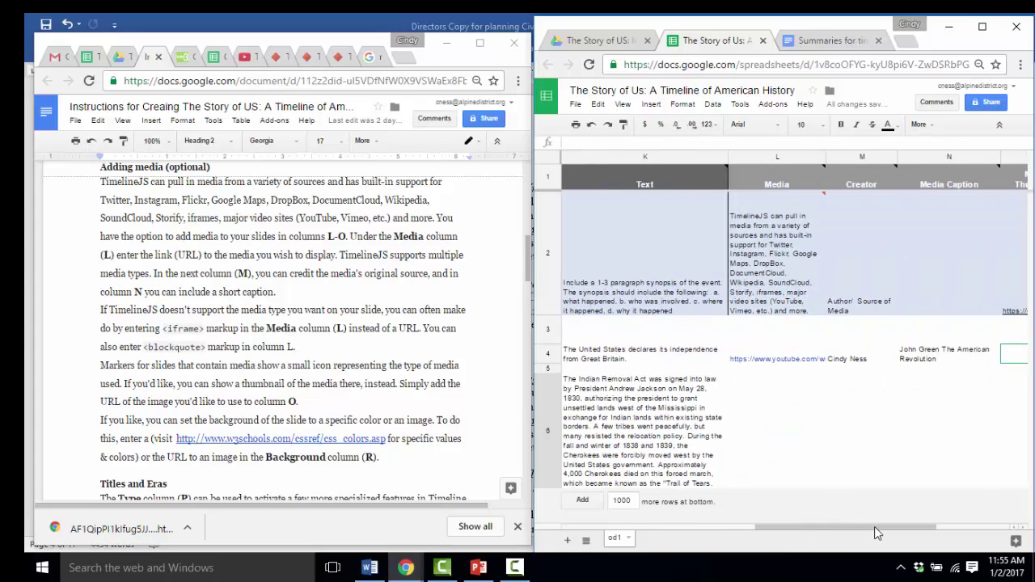
pyautogui.moveTo(875, 526); pyautogui.dragTo(904, 527)
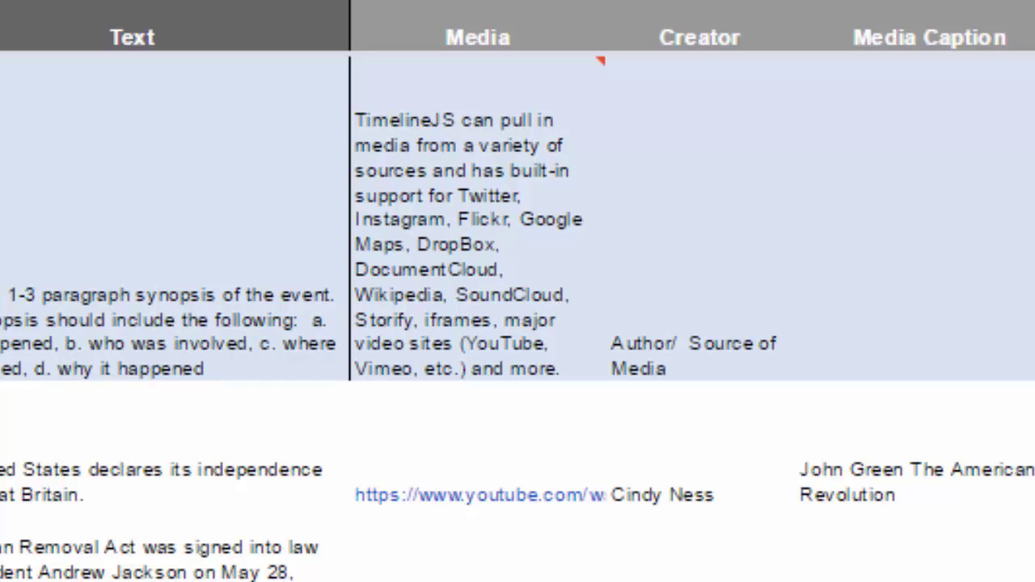
pyautogui.moveTo(486, 211)
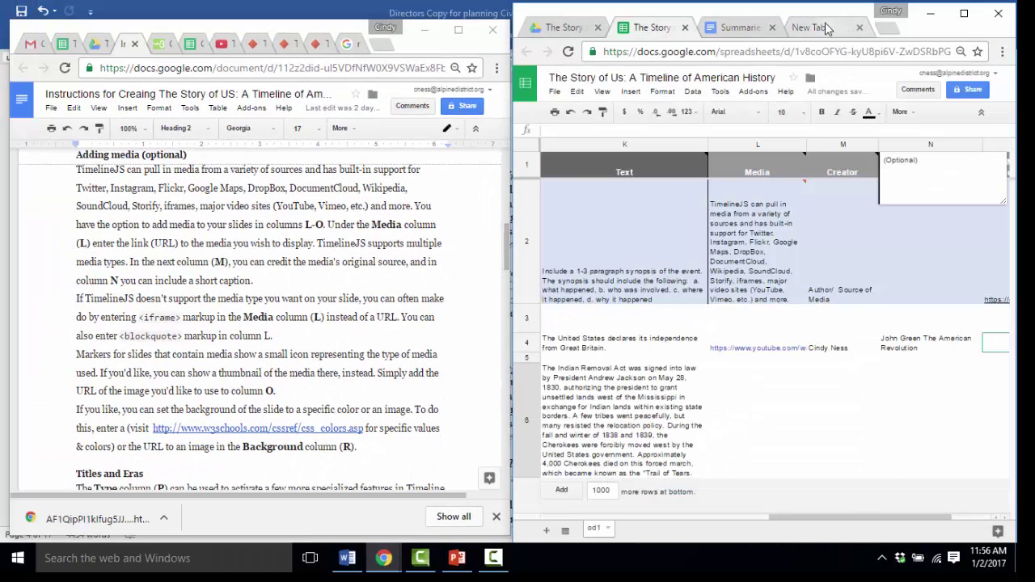
# - Search Google Images for 'Trail of Tears' and open the first painting full size
pyautogui.click(815, 27)
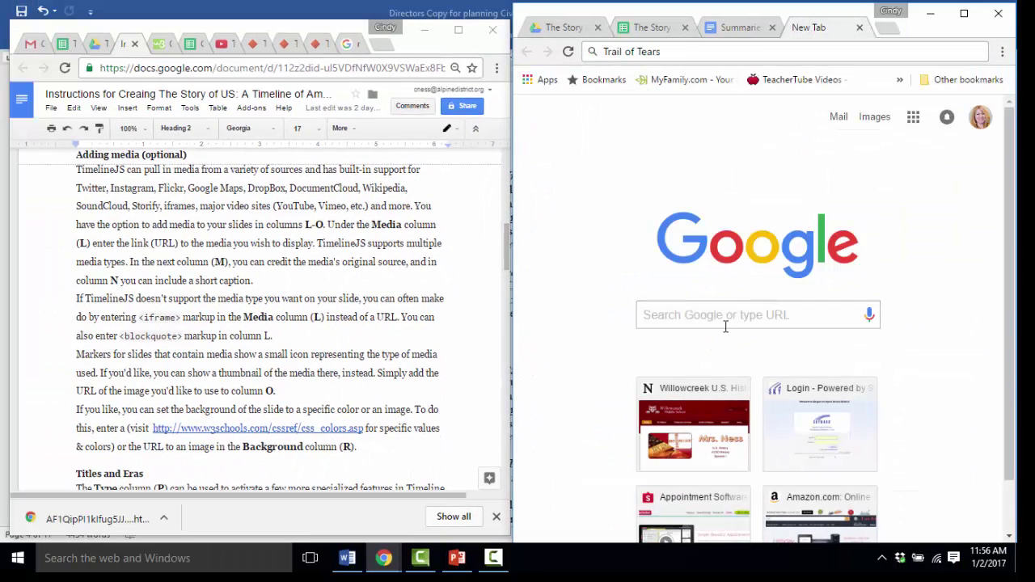
pyautogui.click(695, 316)
pyautogui.write('Trail')
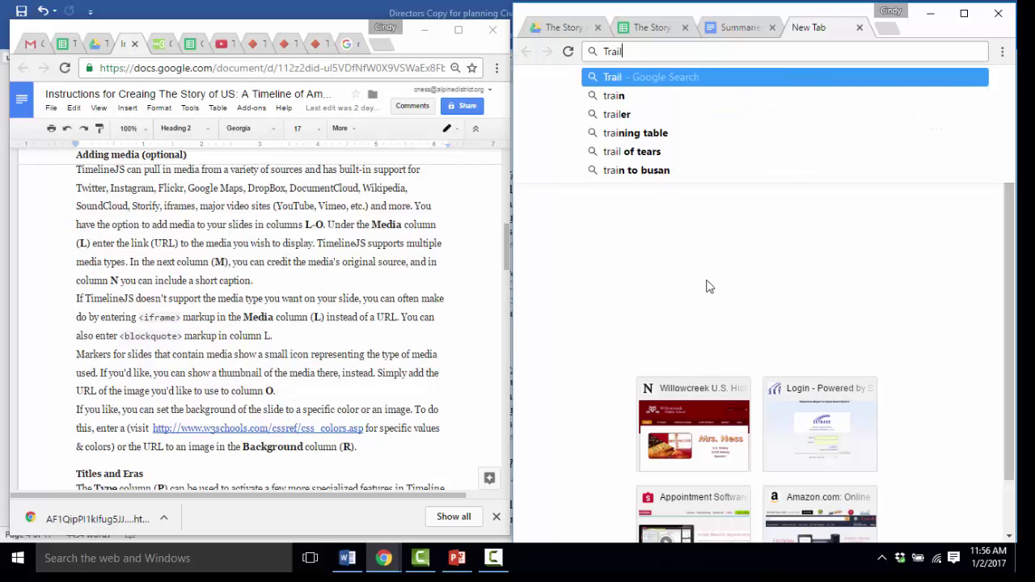
pyautogui.write(' of Tears')
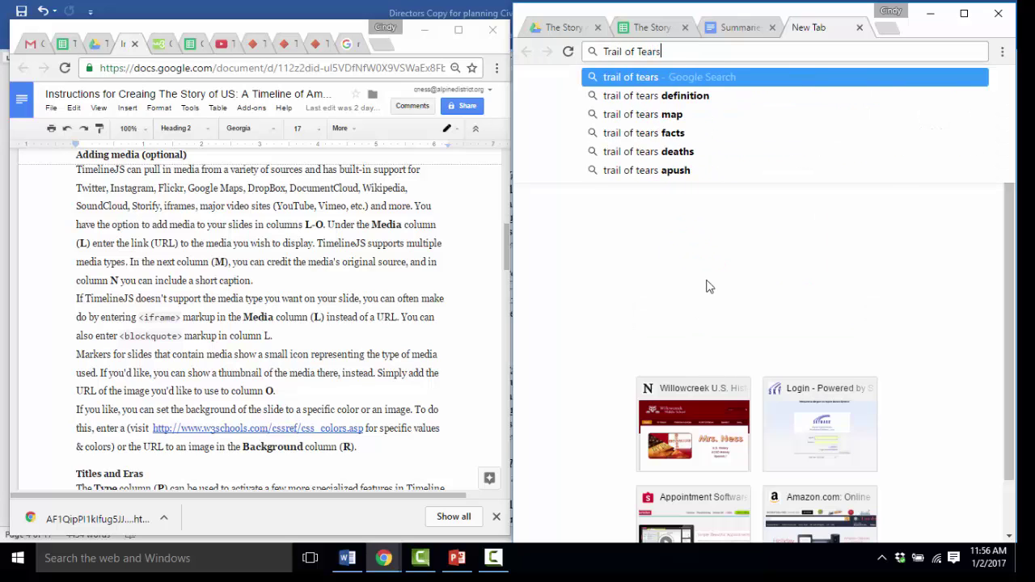
pyautogui.press('Return')
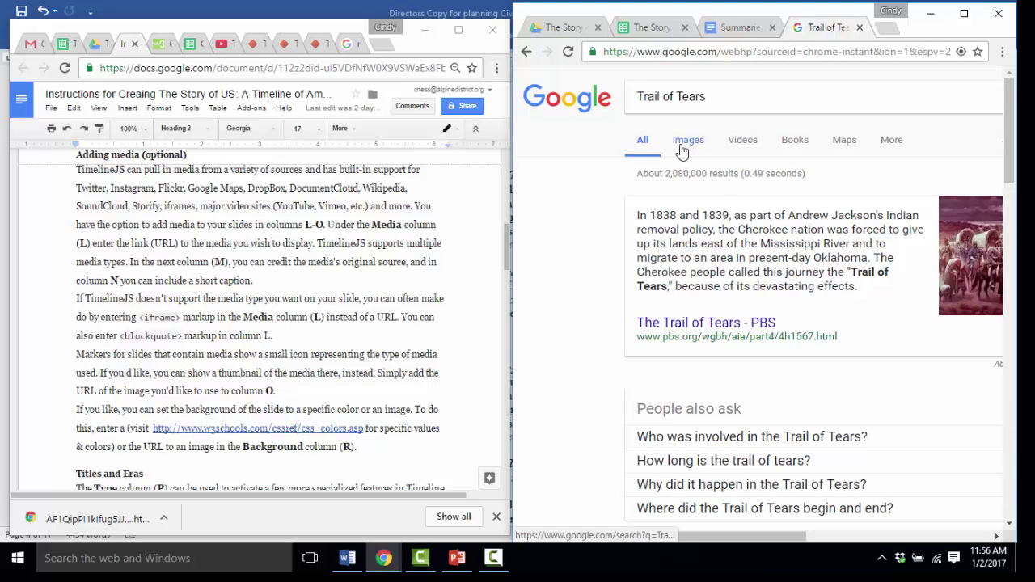
pyautogui.click(683, 142)
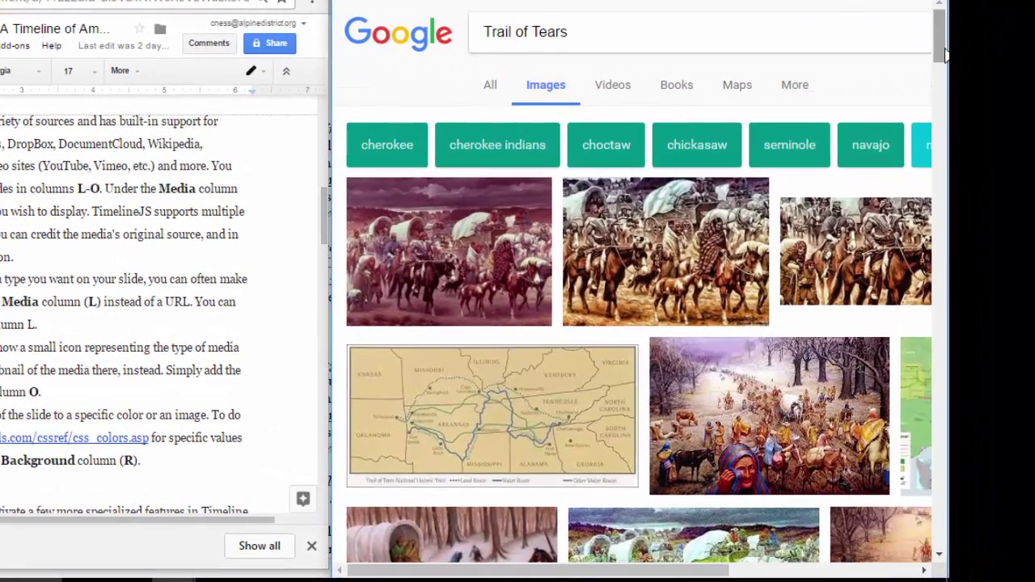
pyautogui.moveTo(941, 47)
pyautogui.mouseDown()
pyautogui.moveTo(942, 88)
pyautogui.moveTo(941, 53)
pyautogui.mouseUp()
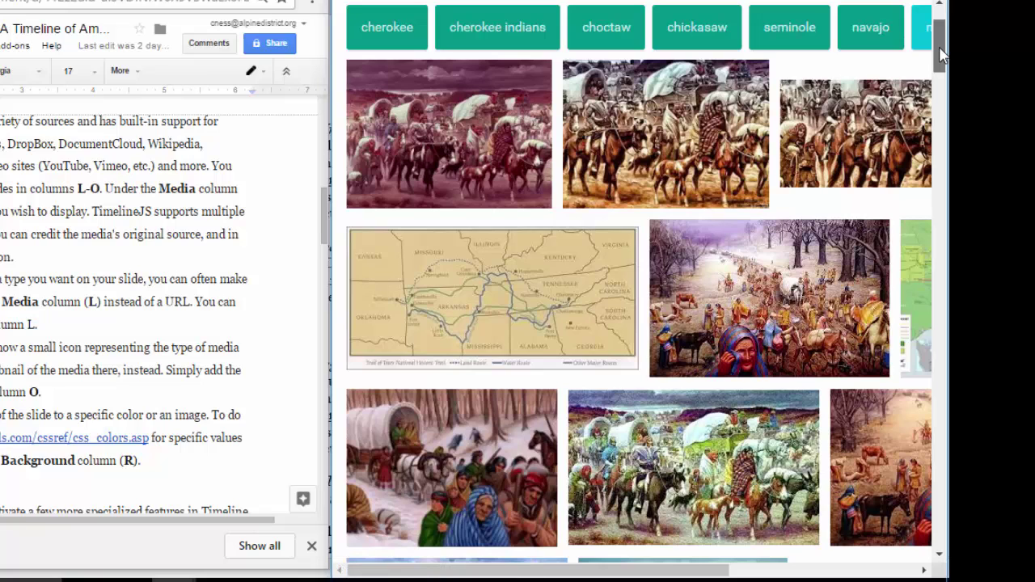
pyautogui.click(483, 116)
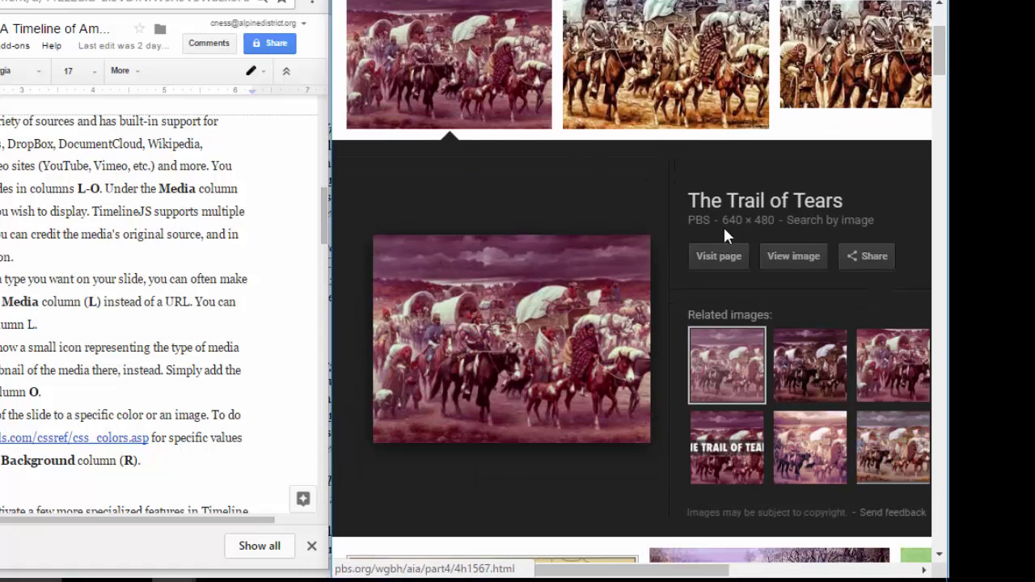
pyautogui.click(789, 257)
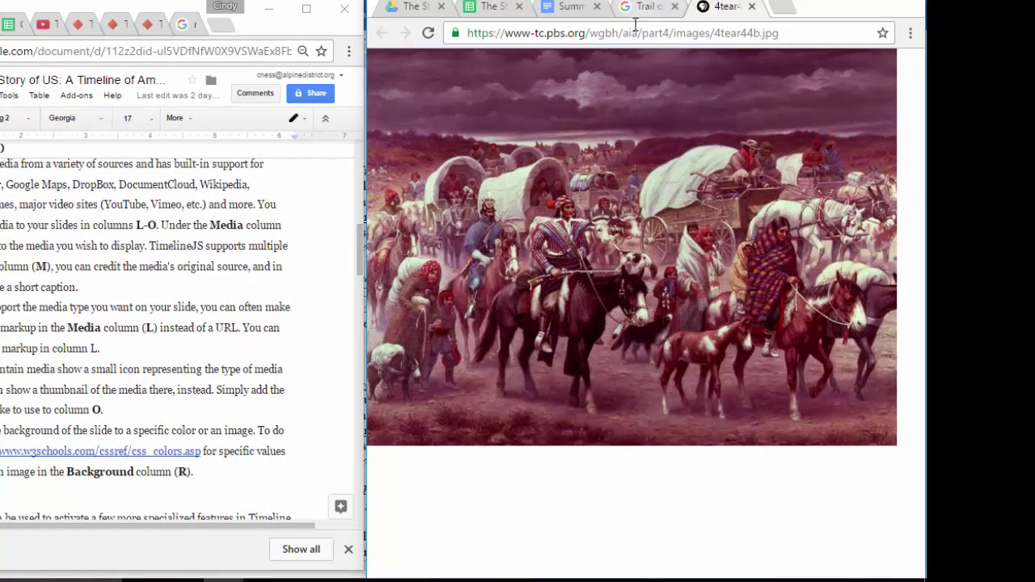
# - Copy the Trail of Tears image's web address from the address bar
pyautogui.click(630, 31)
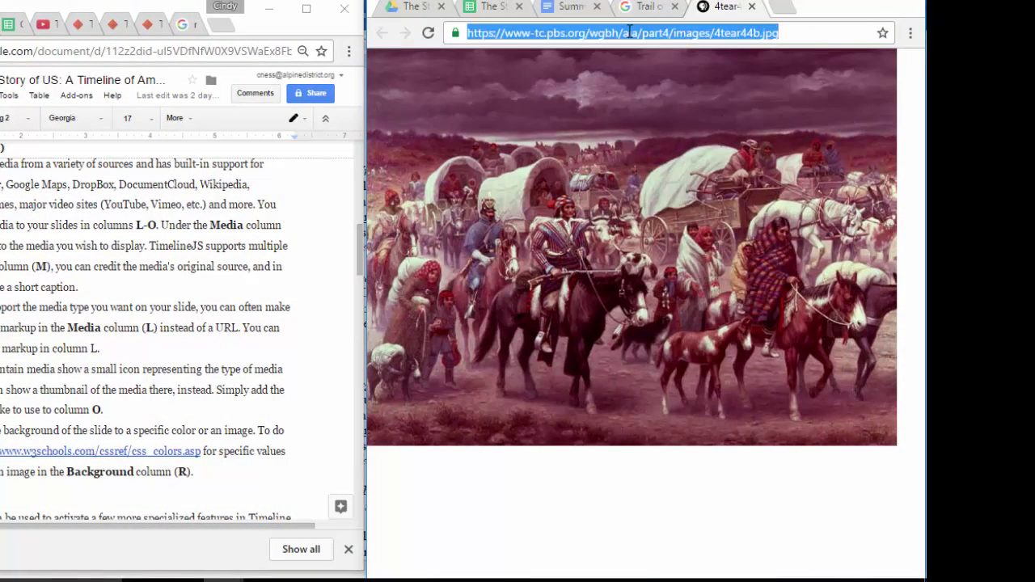
pyautogui.rightClick(630, 31)
pyautogui.click(651, 90)
pyautogui.click(491, 7)
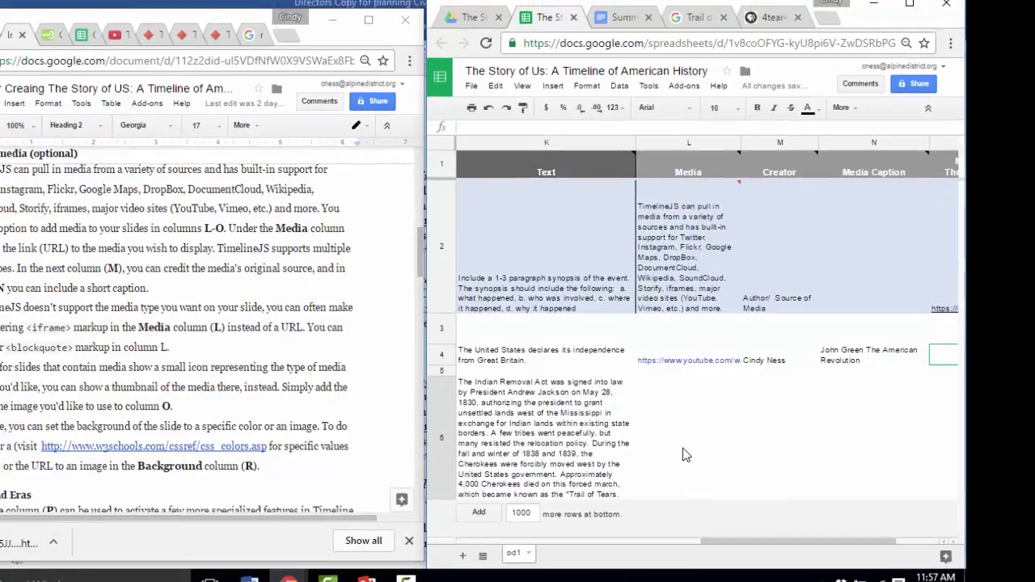
pyautogui.click(683, 455)
pyautogui.press('super+Up')
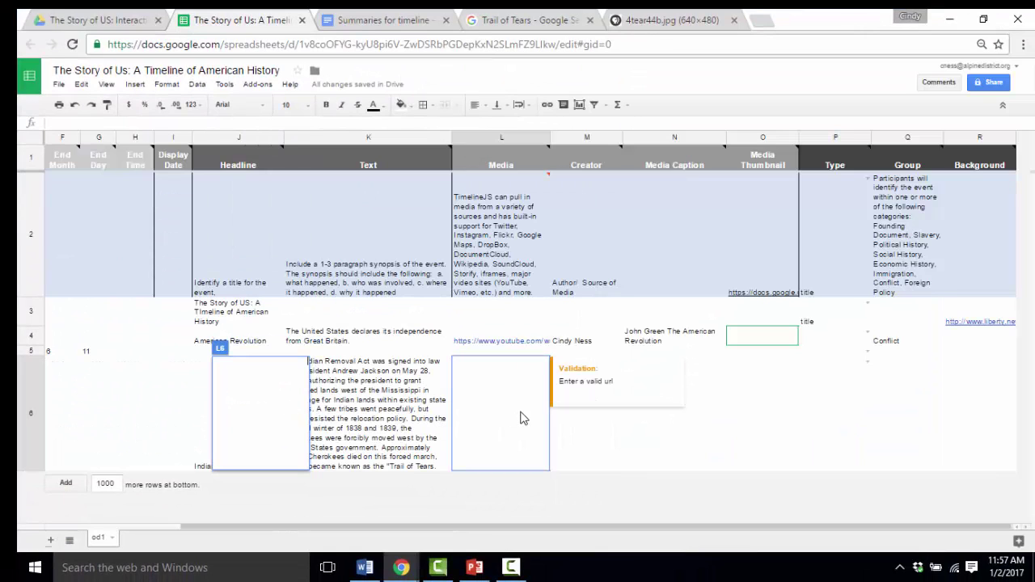
# - Paste the image address into cell L6, the Media column of row 6
pyautogui.doubleClick(495, 417)
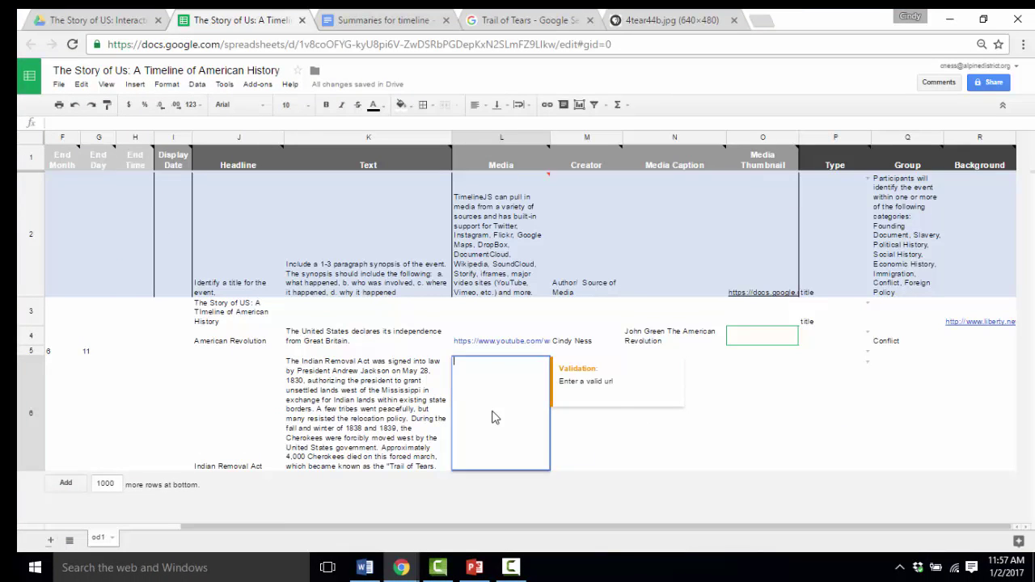
pyautogui.rightClick(495, 418)
pyautogui.click(524, 242)
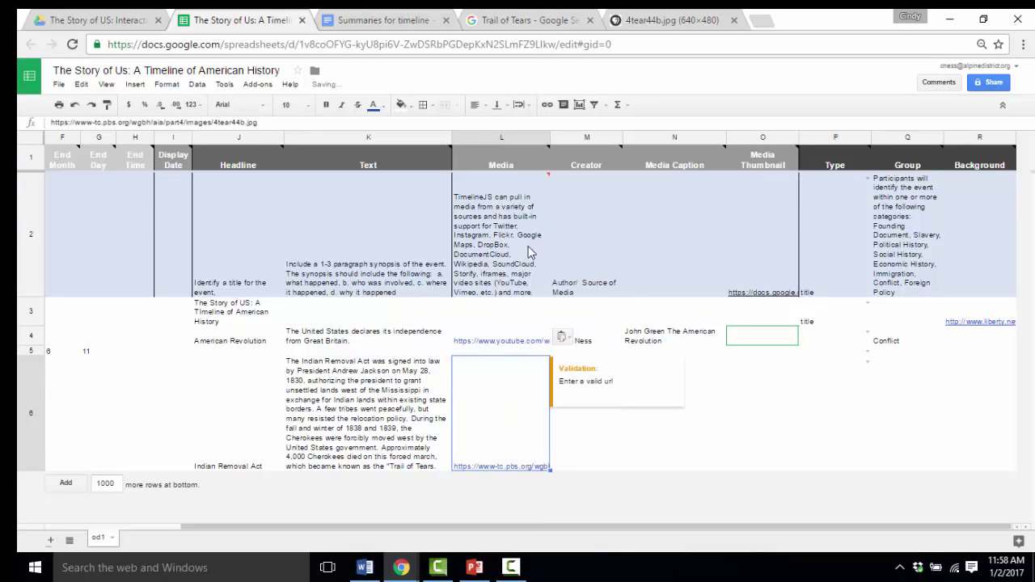
pyautogui.click(599, 443)
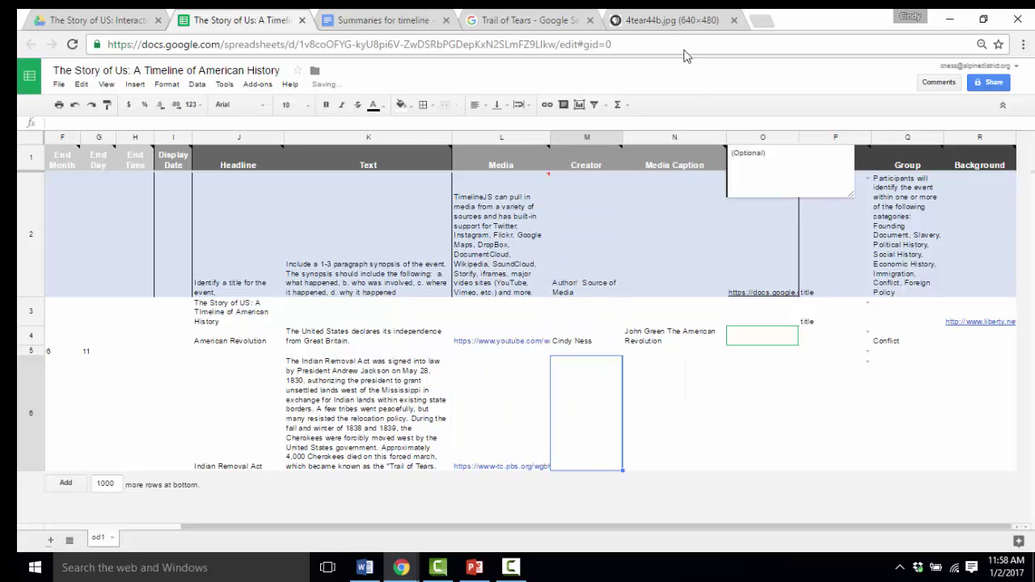
pyautogui.click(663, 24)
pyautogui.click(538, 28)
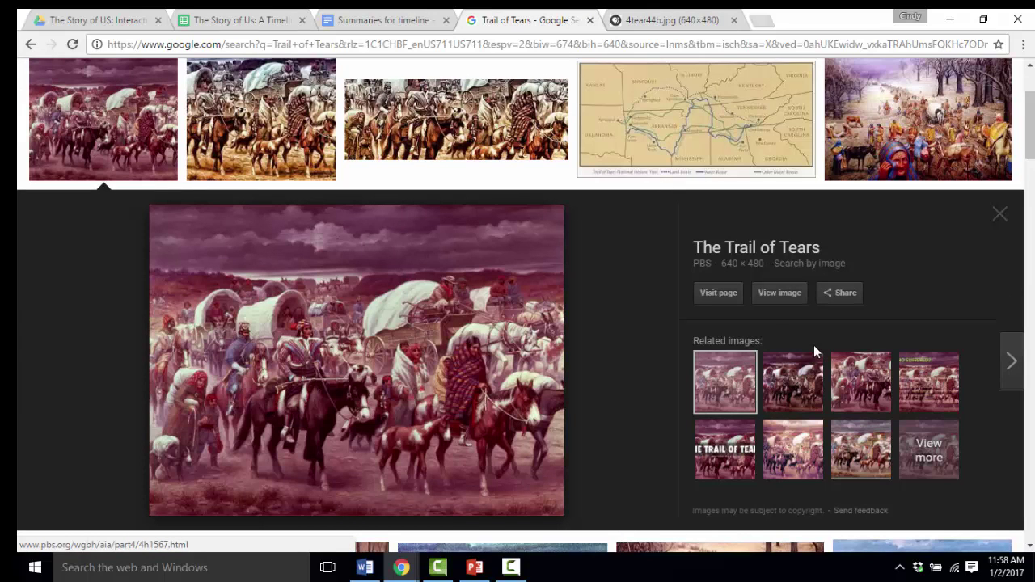
# - Open the PBS source page and copy its image credit 'The Granger Collection, New York'
pyautogui.click(715, 293)
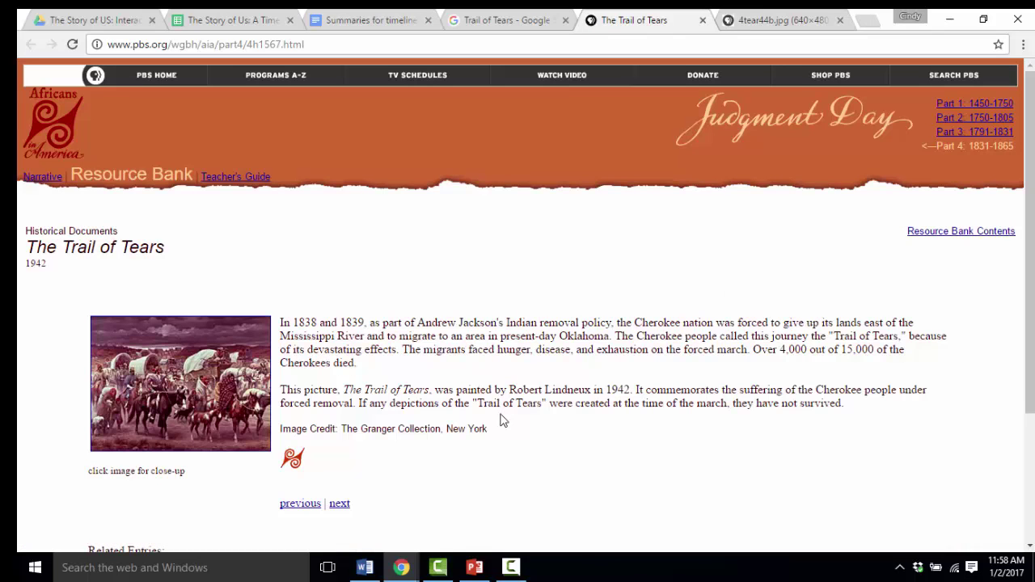
pyautogui.moveTo(498, 437); pyautogui.dragTo(342, 431)
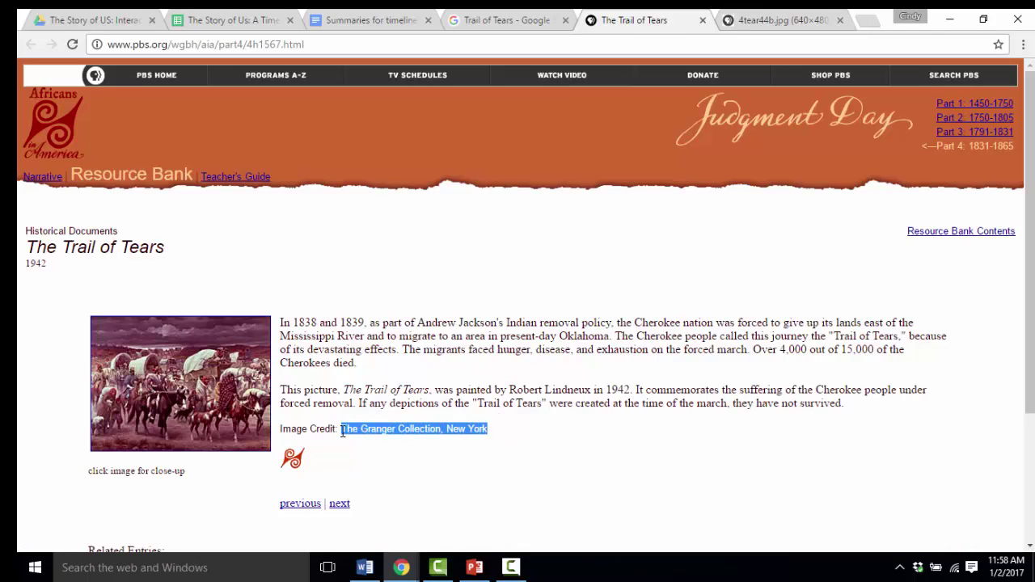
pyautogui.rightClick(366, 431)
pyautogui.click(396, 442)
pyautogui.click(251, 18)
# - Paste 'The Granger Collection, New York' into the Creator cell M6
pyautogui.doubleClick(587, 438)
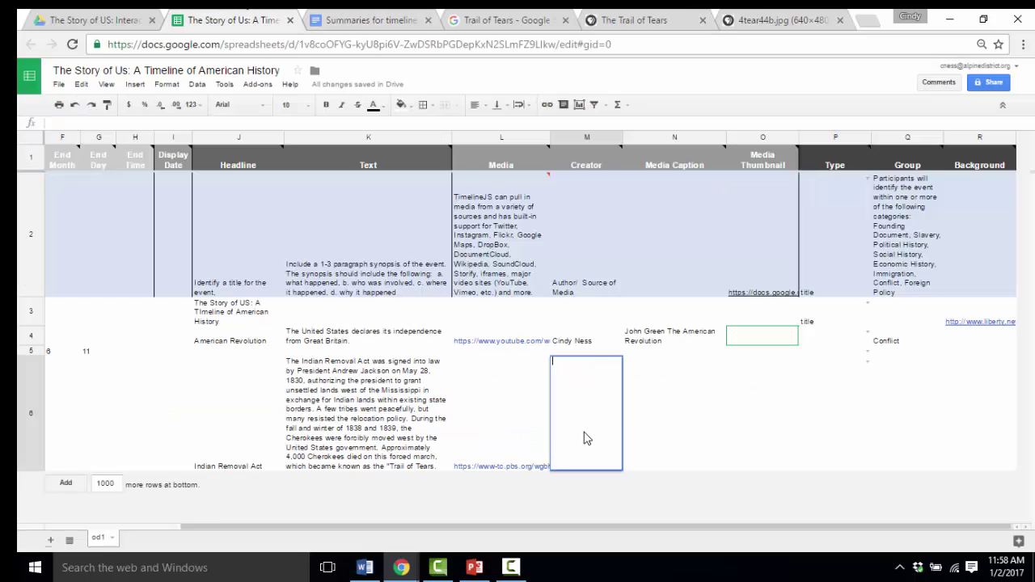
pyautogui.hotkey('shift', 'Tab')
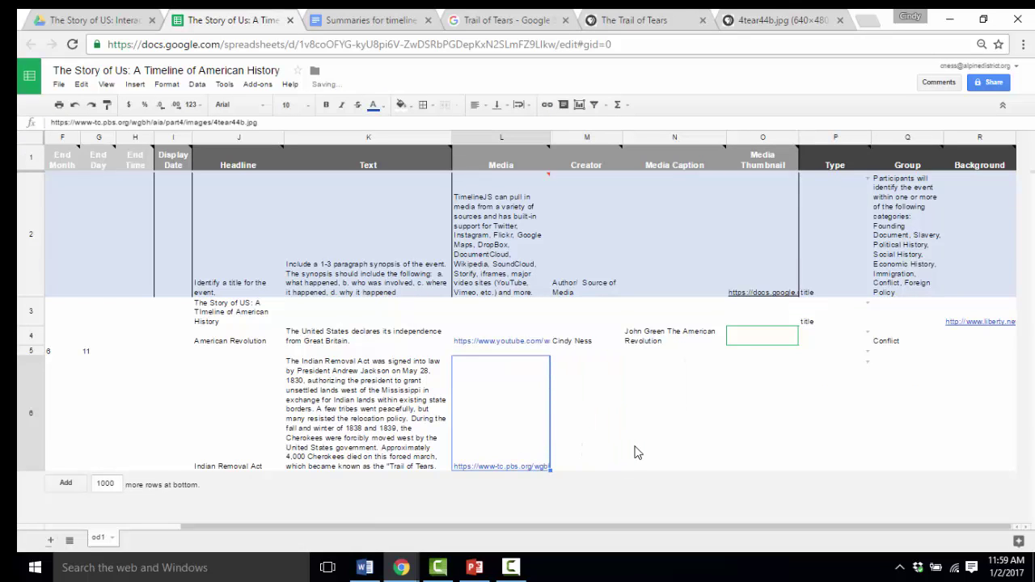
pyautogui.click(609, 410)
pyautogui.doubleClick(610, 411)
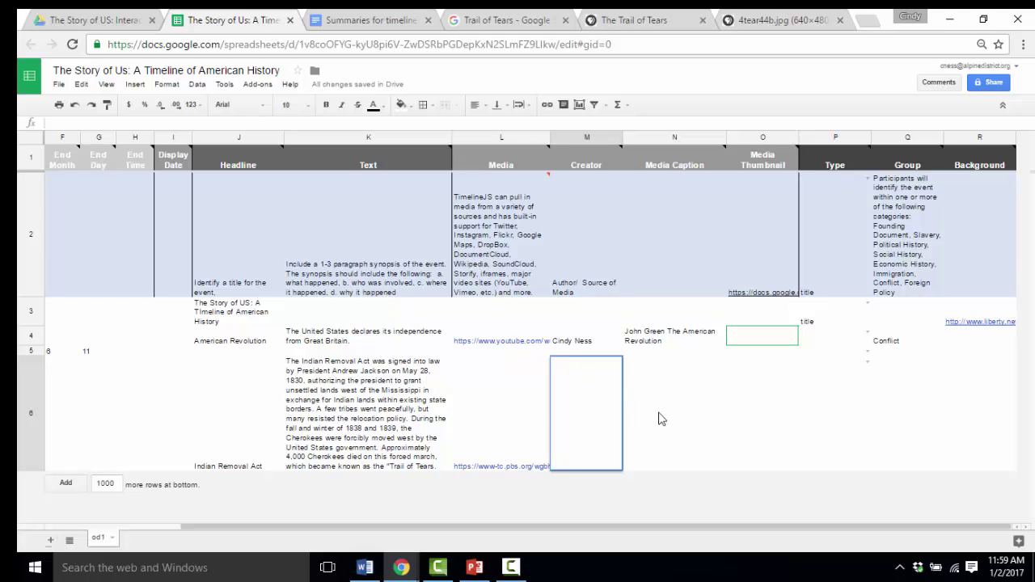
pyautogui.click(686, 436)
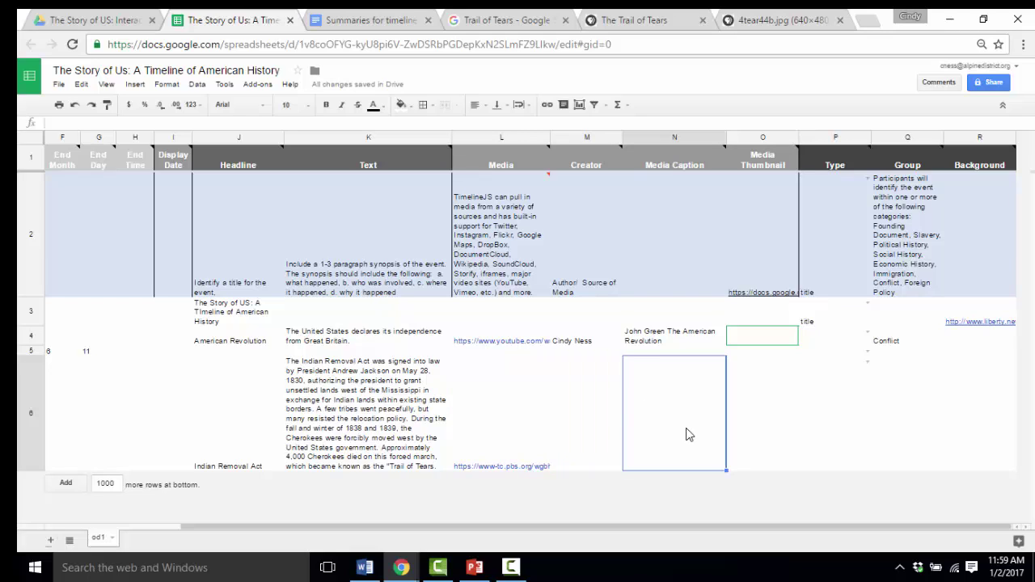
pyautogui.doubleClick(588, 410)
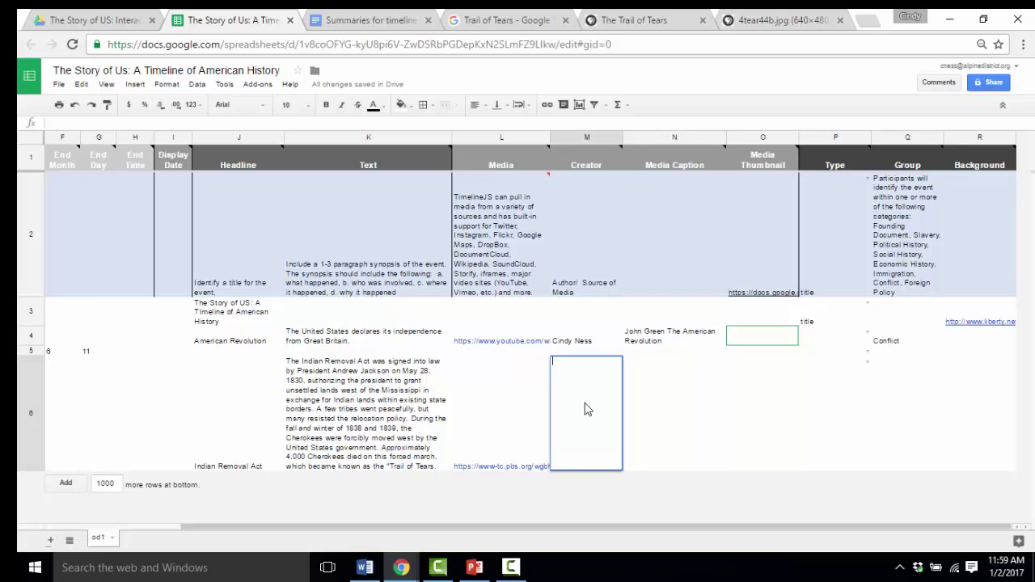
pyautogui.hotkey('ctrl', 'v')
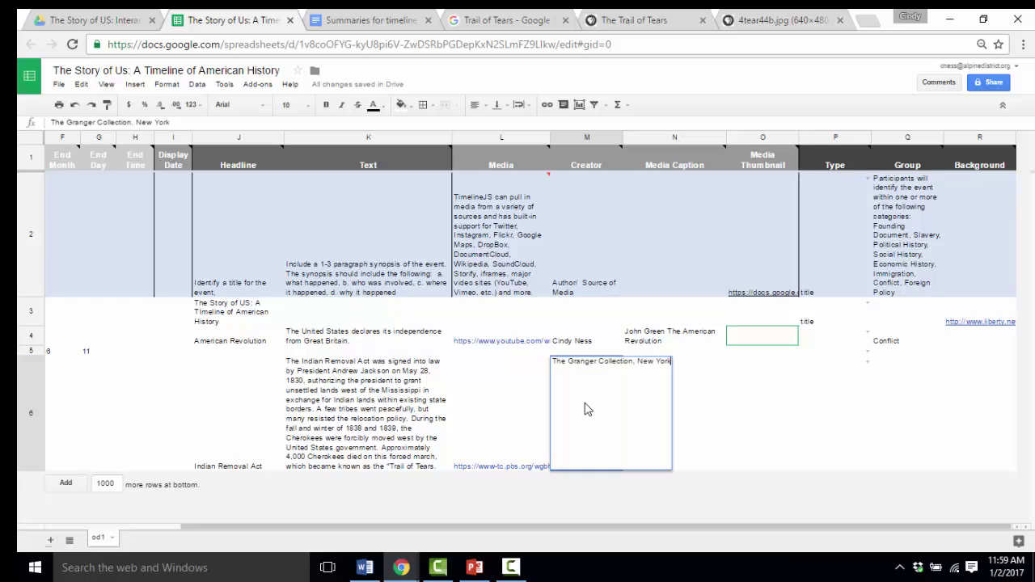
pyautogui.click(706, 418)
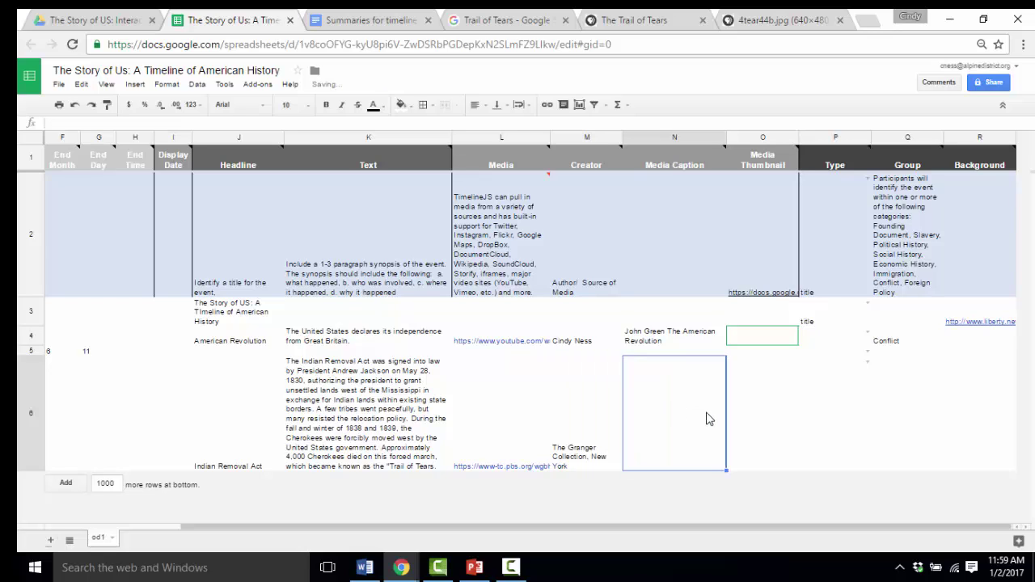
# - Enter 'Trail of Tears' as the Media Caption in cell N6
pyautogui.doubleClick(660, 392)
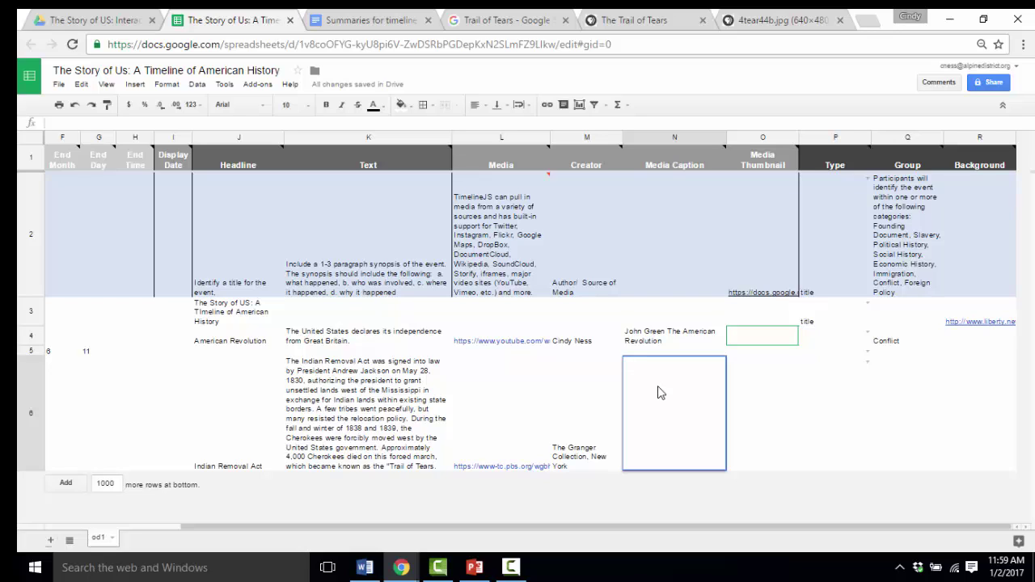
pyautogui.write('Tra')
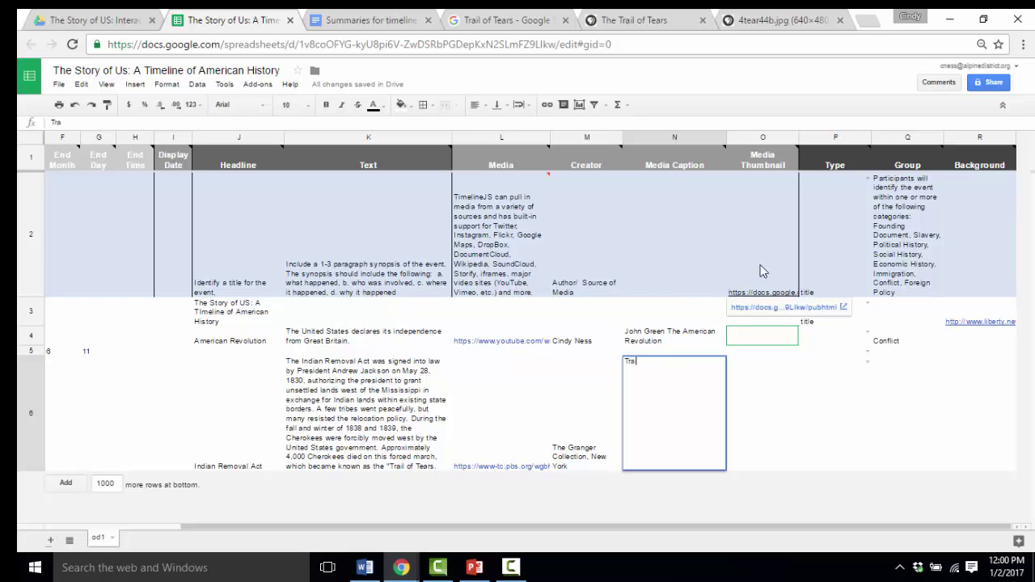
pyautogui.write('il of Tears')
pyautogui.click(758, 403)
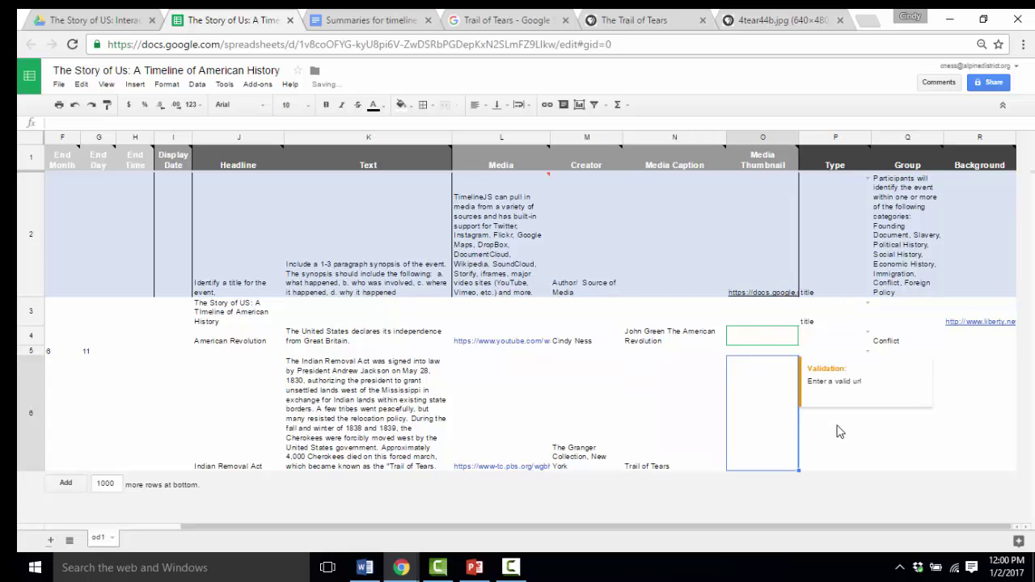
pyautogui.moveTo(825, 168)
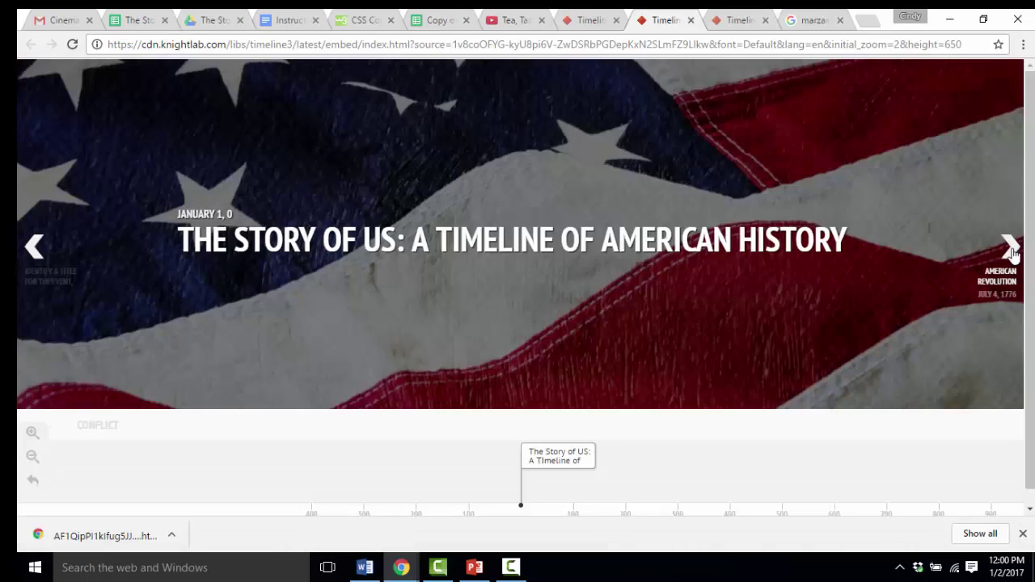
# - Advance to the Indian Removal Act slide with the Trail of Tears painting, then close Publish to the web
pyautogui.click(1011, 247)
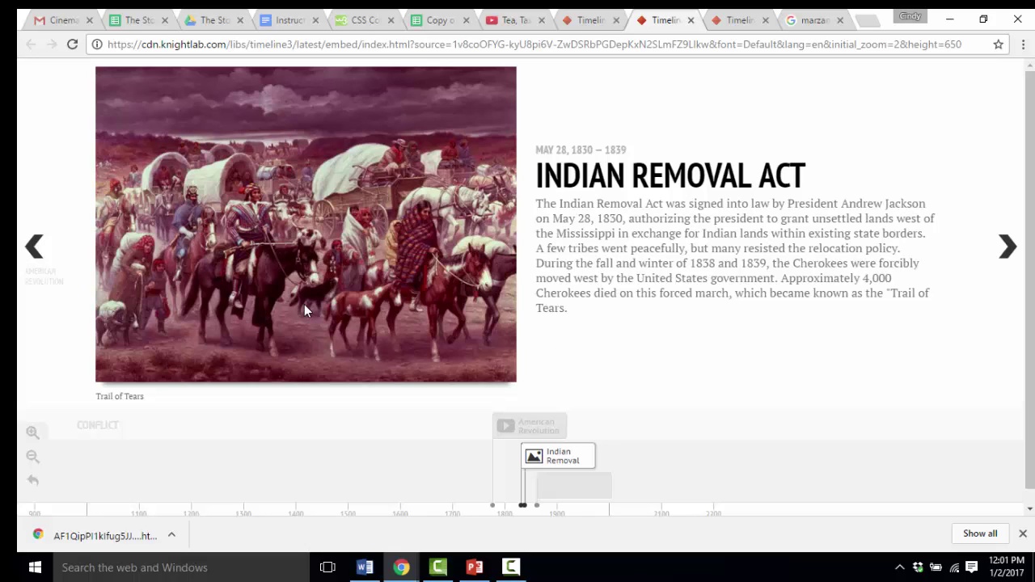
pyautogui.click(984, 18)
pyautogui.click(944, 139)
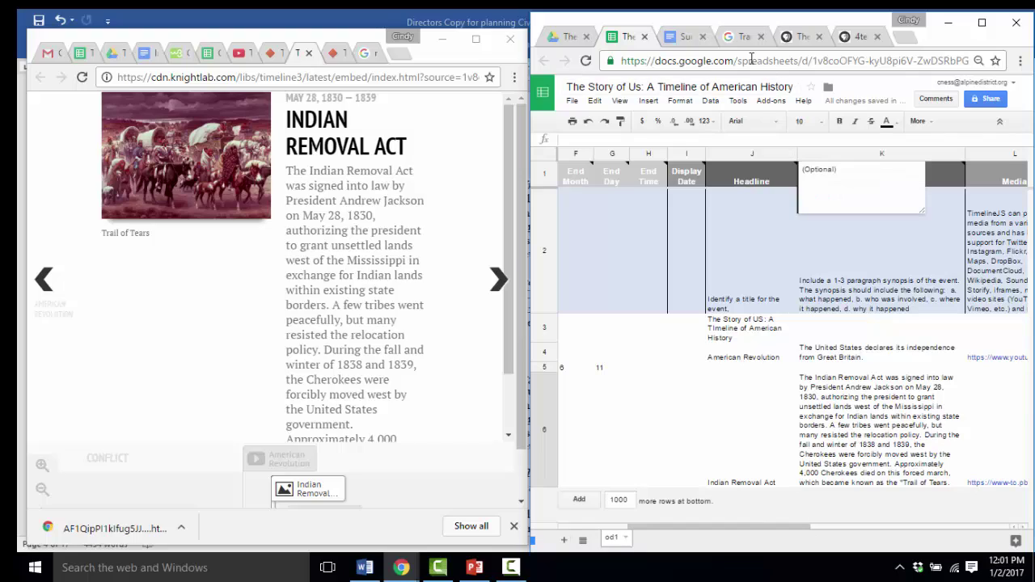
pyautogui.click(740, 37)
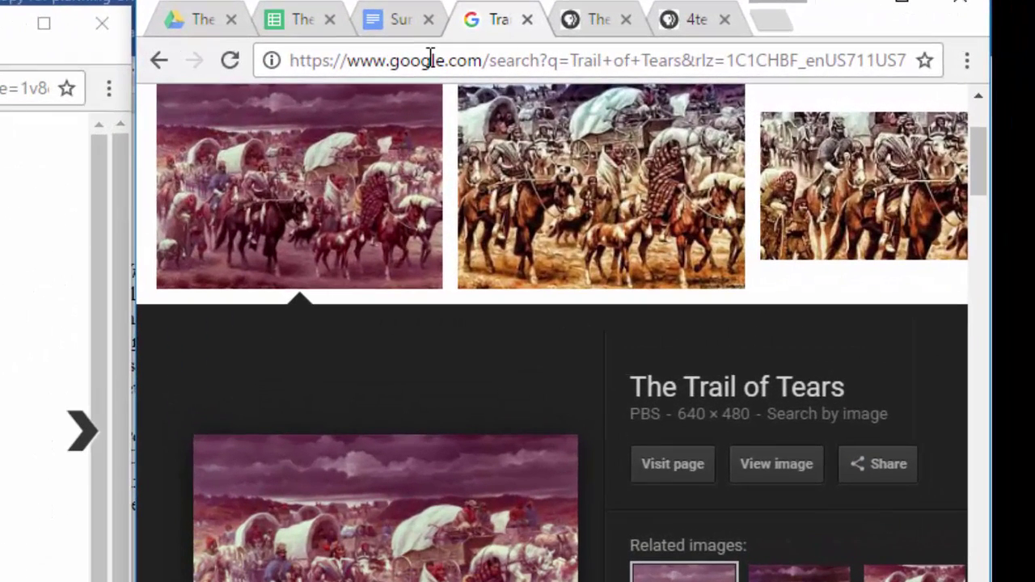
pyautogui.click(154, 70)
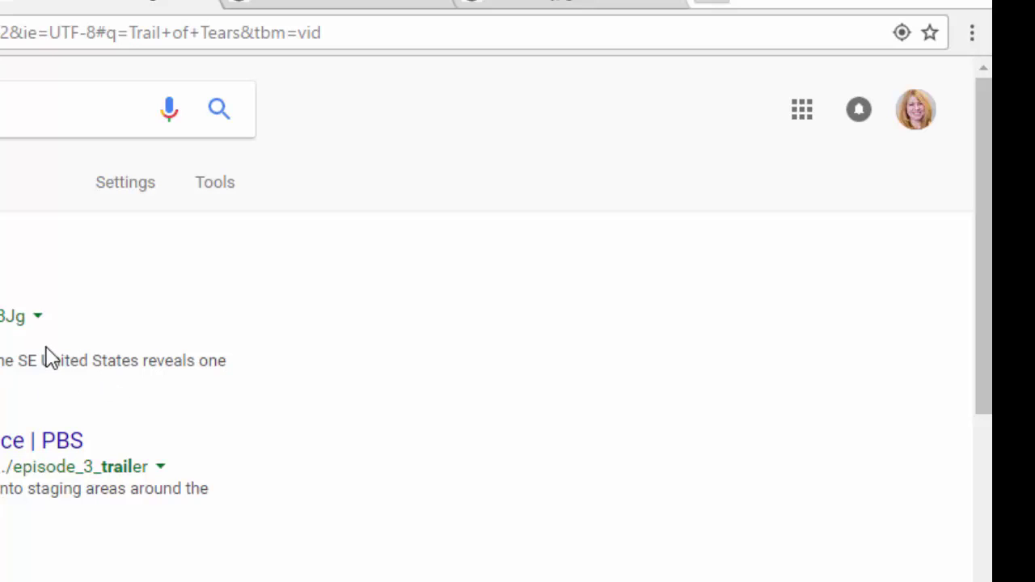
pyautogui.click(4, 182)
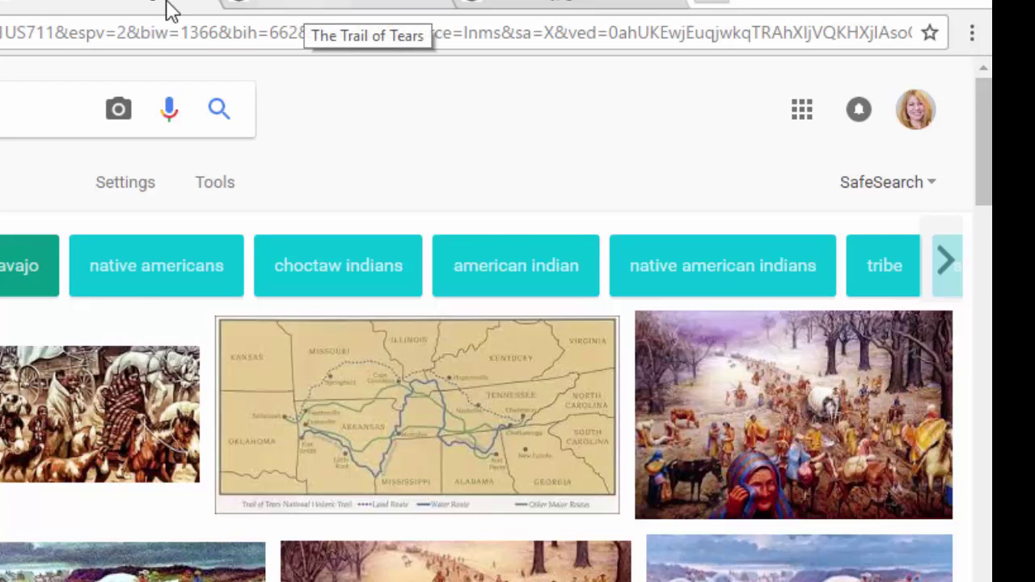
pyautogui.doubleClick(856, 8)
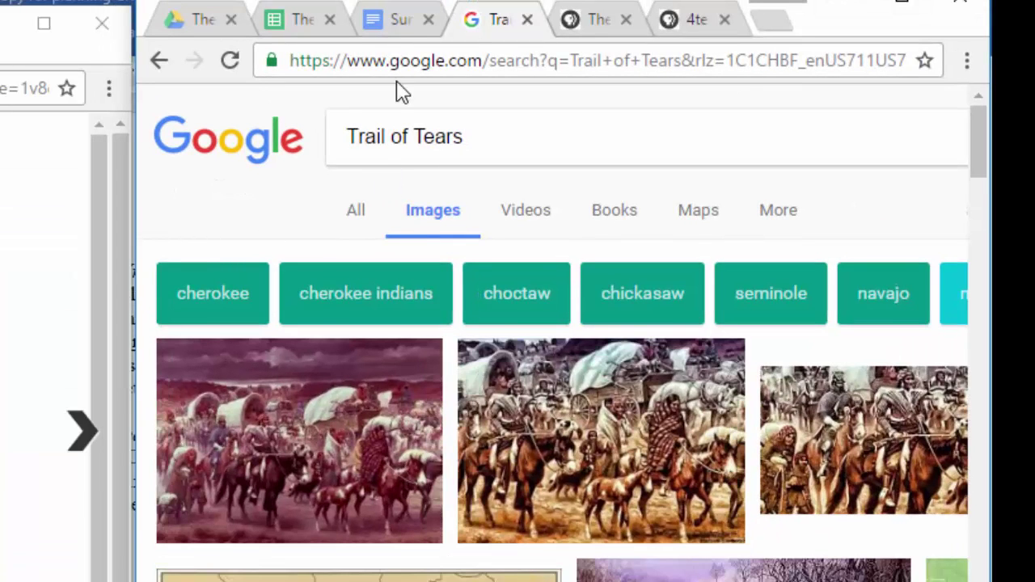
pyautogui.click(410, 21)
pyautogui.click(322, 22)
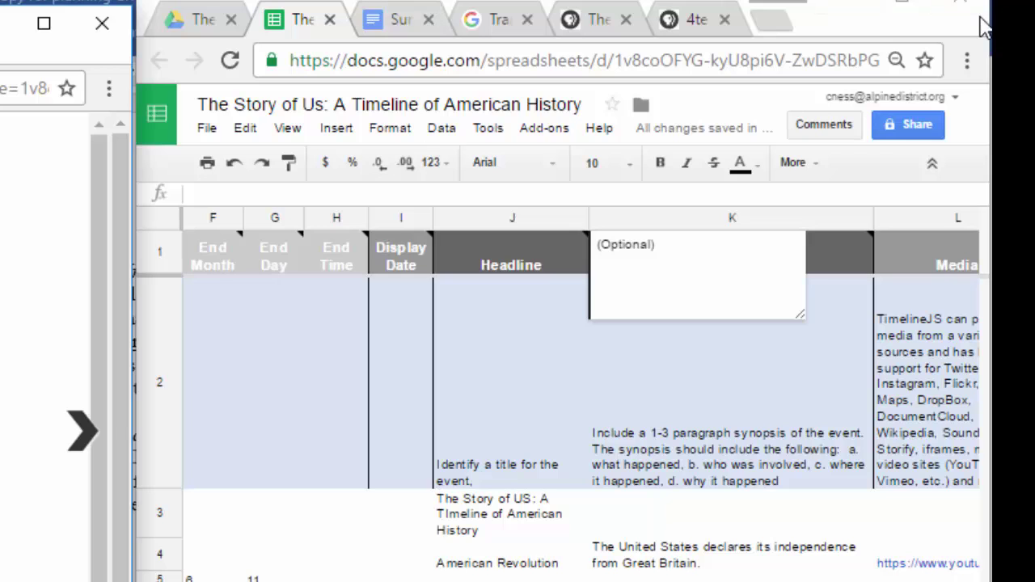
pyautogui.click(907, 15)
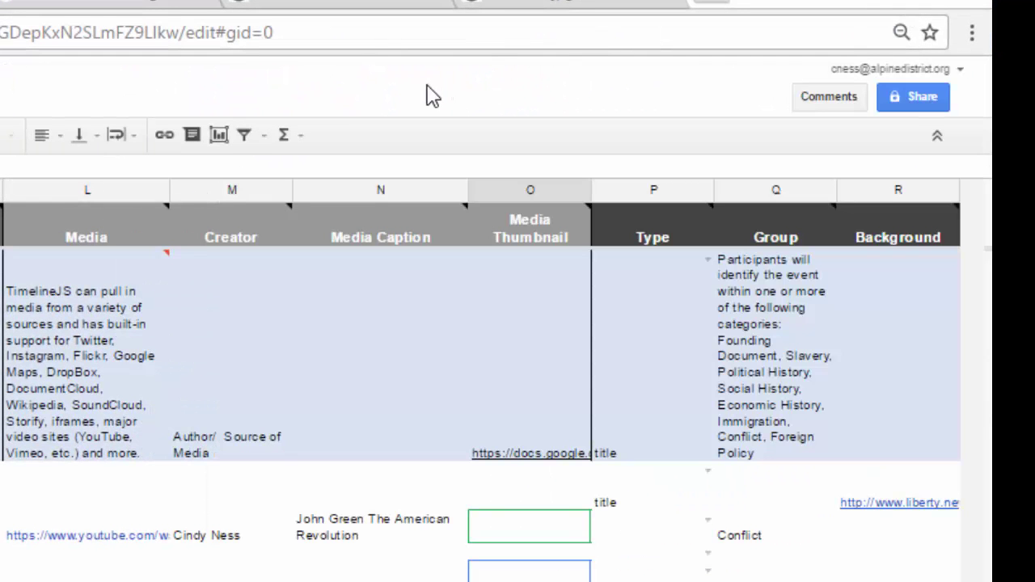
pyautogui.click(111, 4)
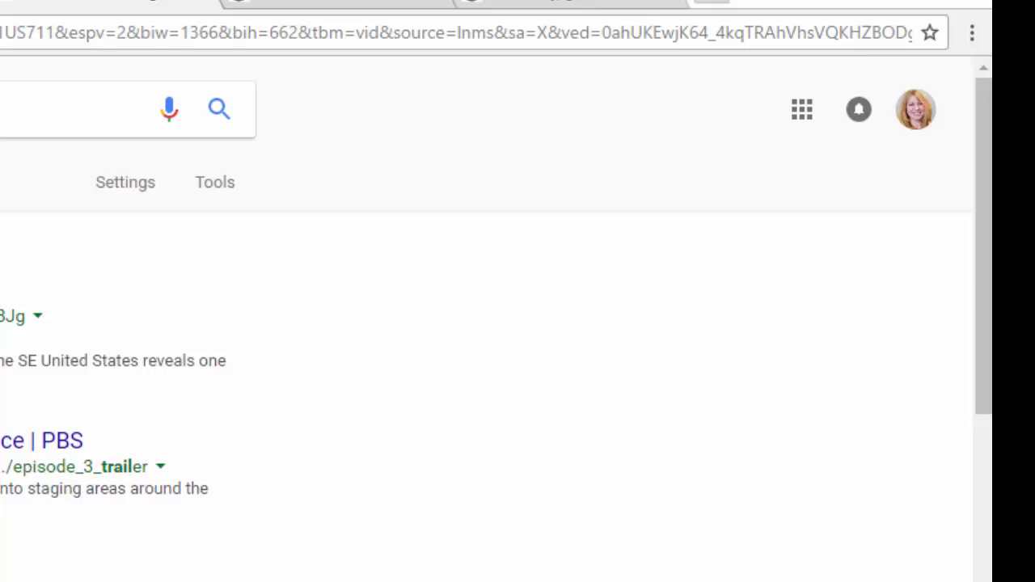
pyautogui.hotkey('ctrl', 'Tab')
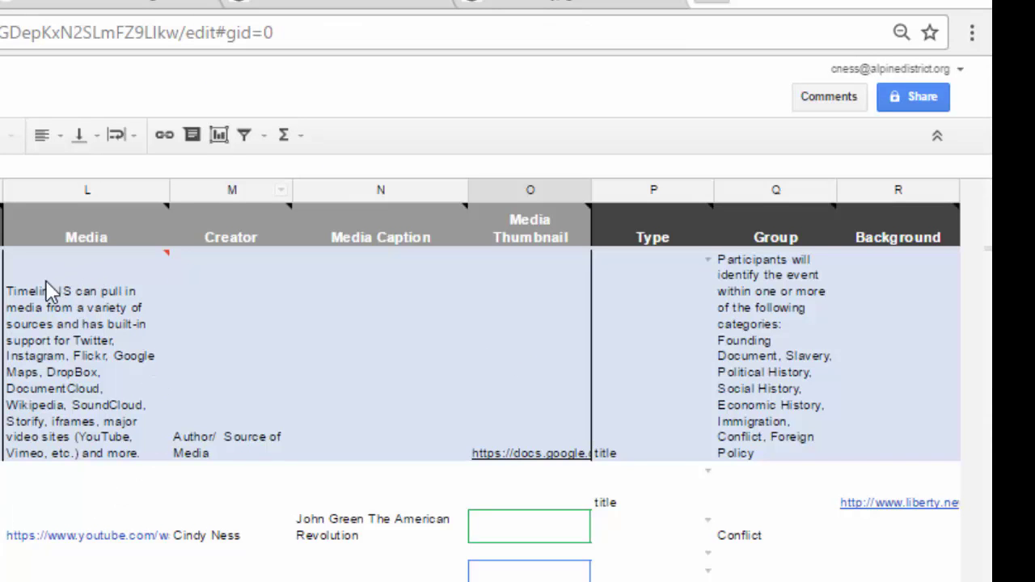
# - Copy the YouTube video's web address from the address bar and return to the spreadsheet
pyautogui.moveTo(109, 356)
pyautogui.click(63, 10)
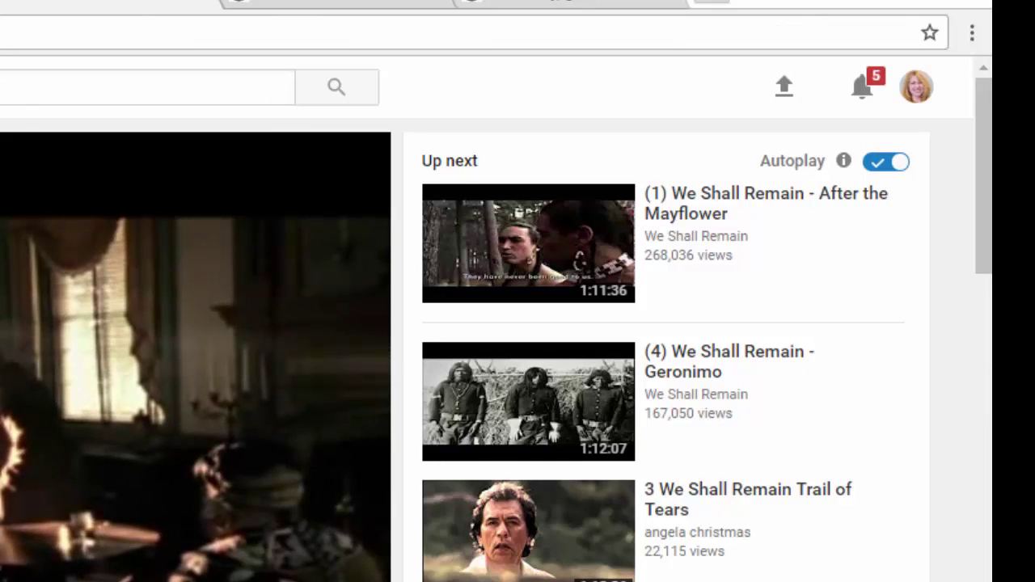
pyautogui.rightClick(1, 32)
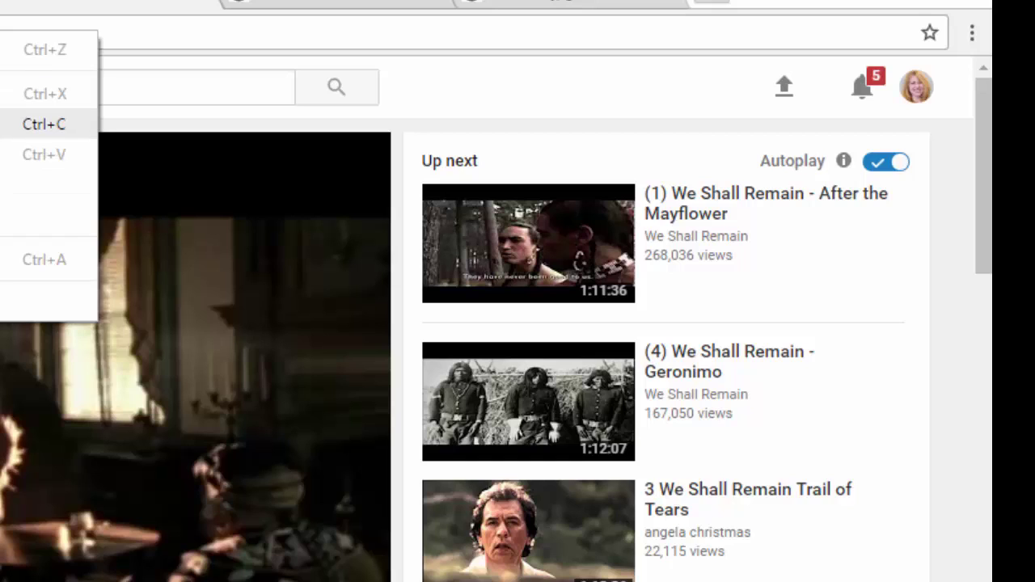
pyautogui.click(32, 122)
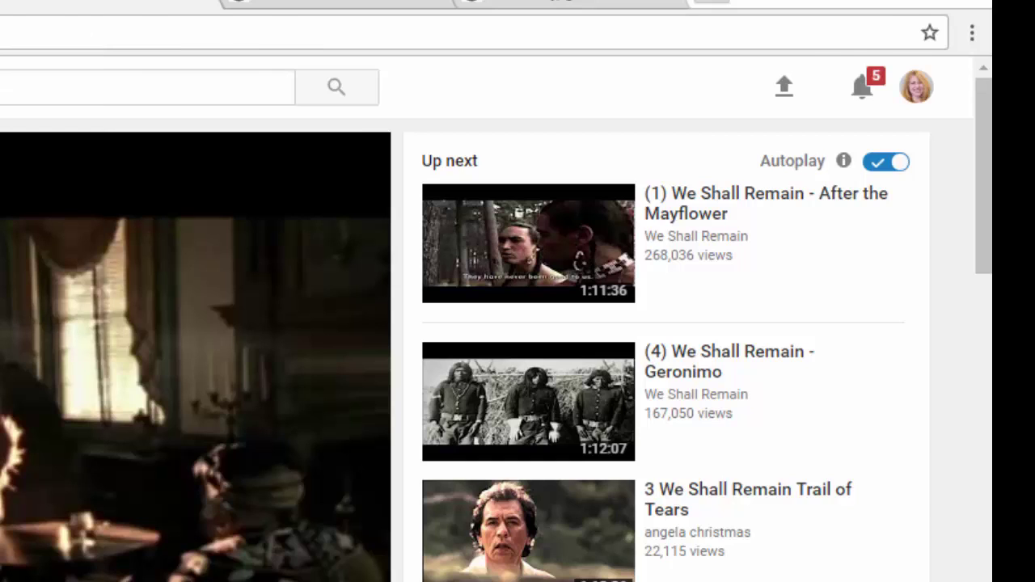
pyautogui.hotkey('ctrl', 'Tab')
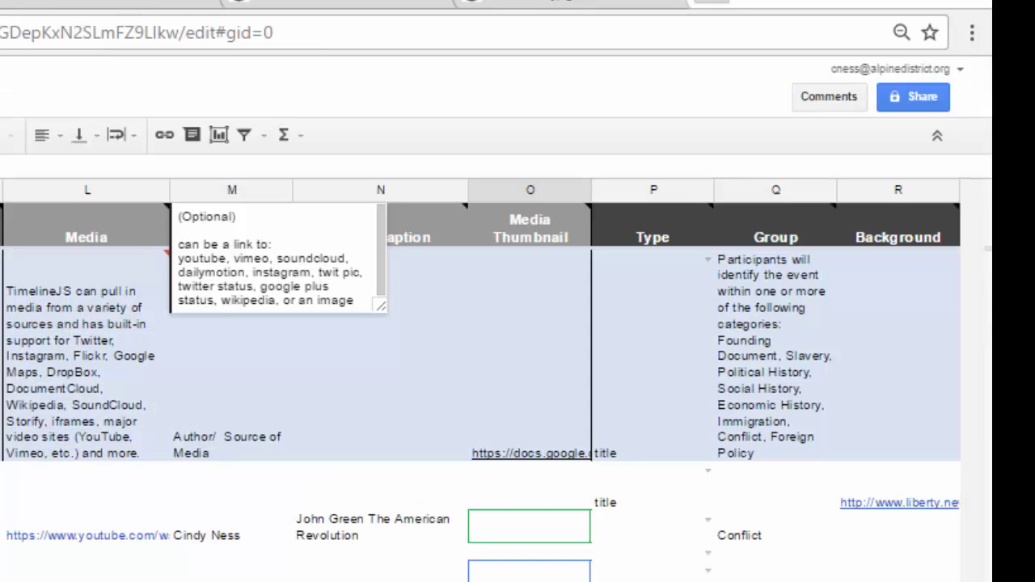
# - Swap the pbs.org image link in the new row's Media cell for the copied YouTube URL
pyautogui.doubleClick(170, 570)
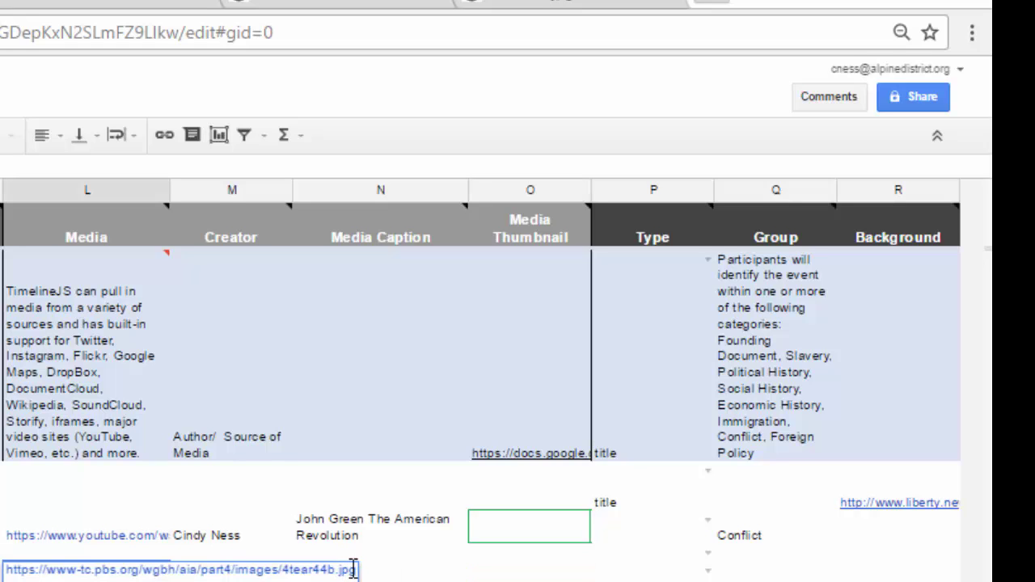
pyautogui.moveTo(349, 563); pyautogui.dragTo(5, 569)
pyautogui.hotkey('ctrl', 'x')
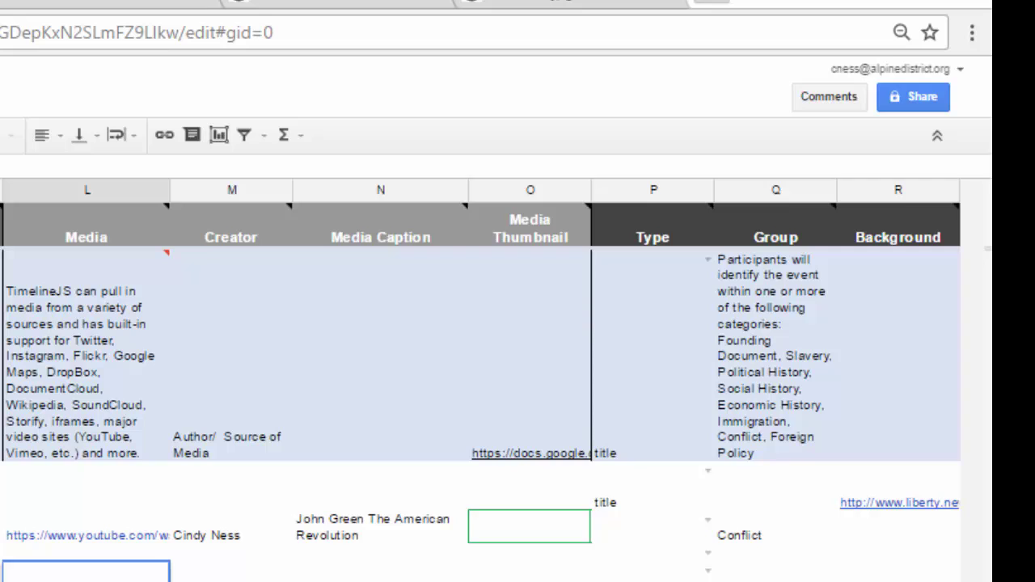
pyautogui.click(230, 571)
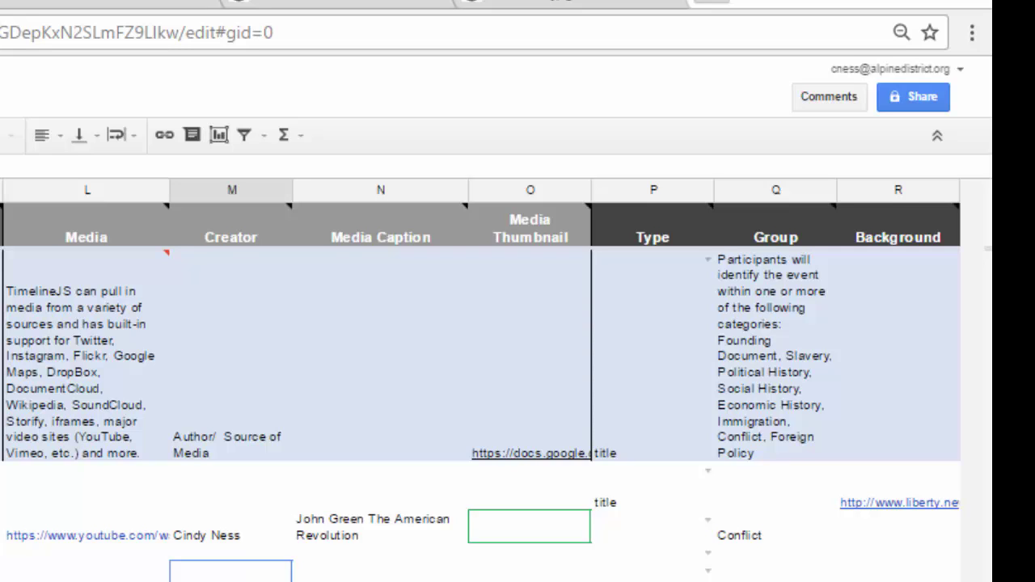
pyautogui.click(85, 571)
pyautogui.write('V')
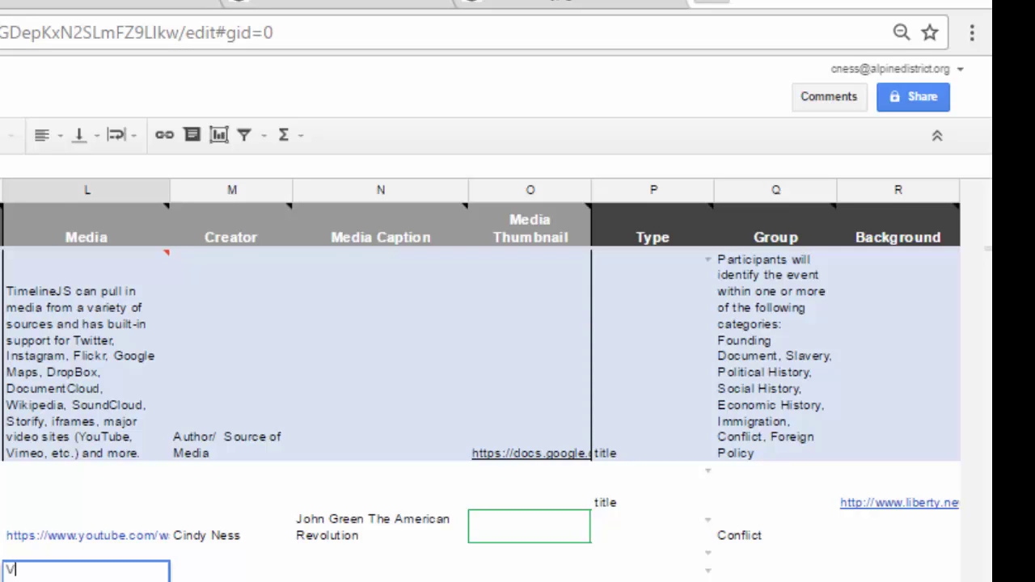
pyautogui.press('BackSpace')
pyautogui.hotkey('ctrl', 'v')
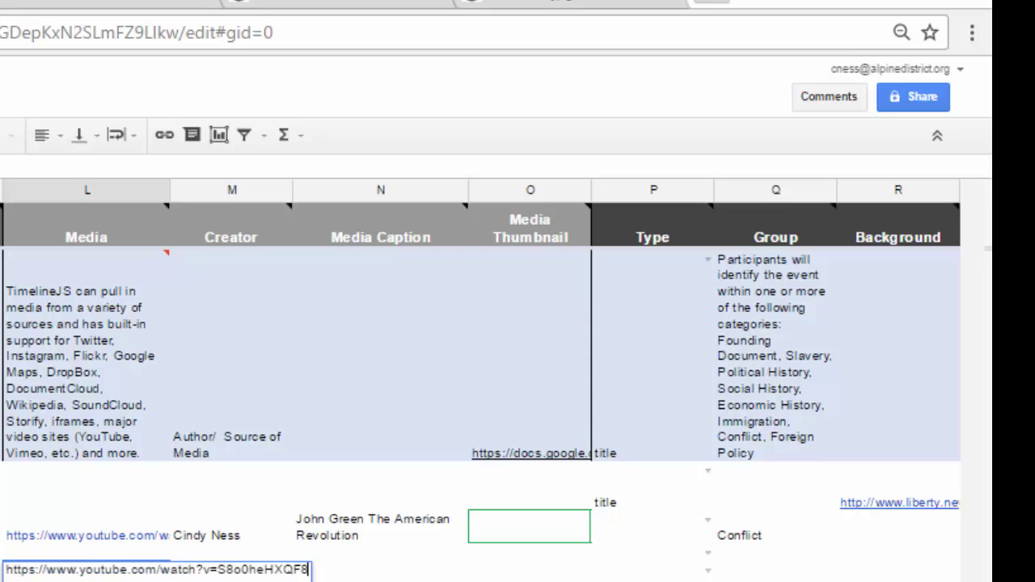
pyautogui.click(380, 571)
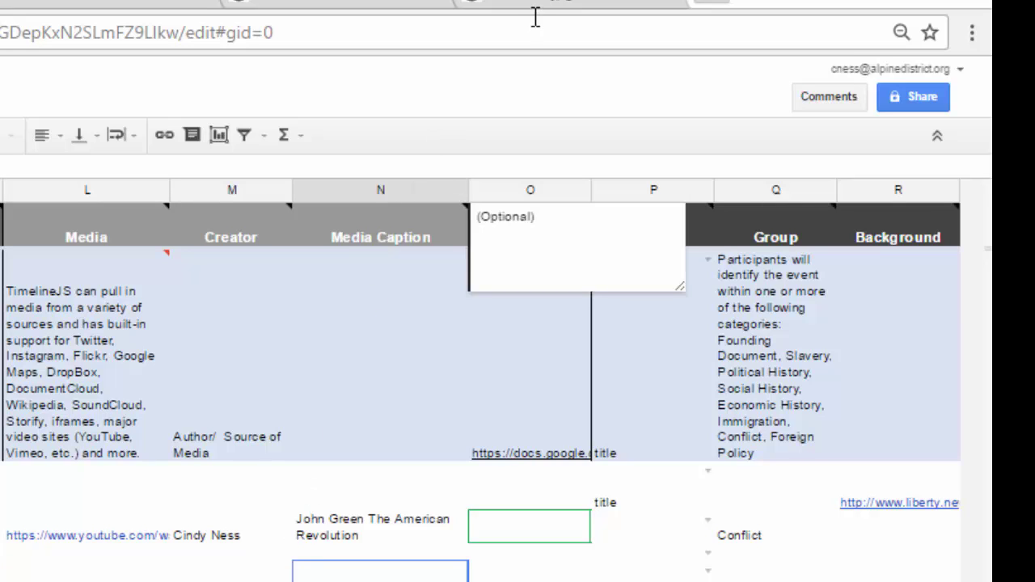
# - Close the PBS Judgment Day tab and scroll down the YouTube video page before returning
pyautogui.click(333, 4)
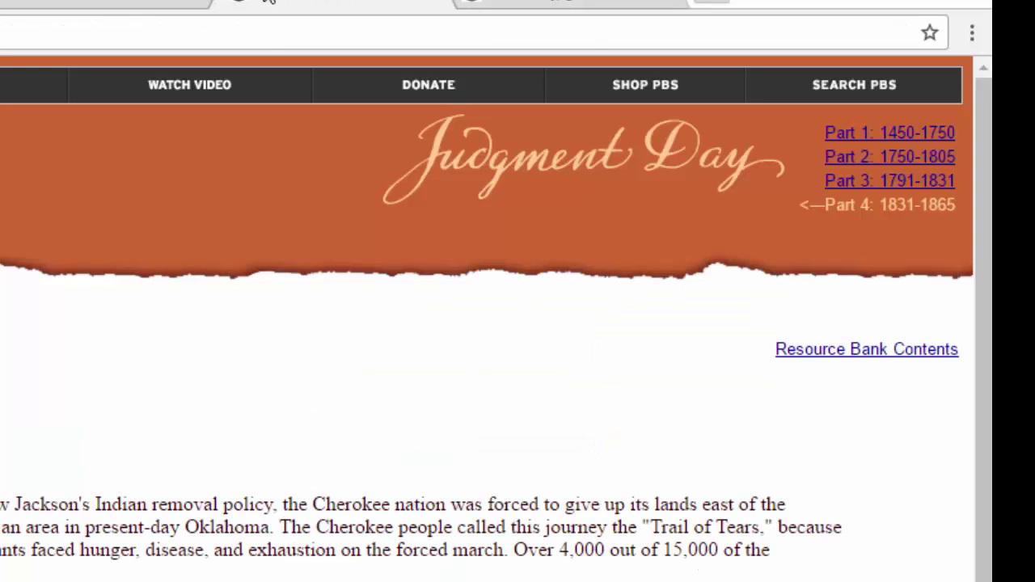
pyautogui.click(438, 6)
pyautogui.click(138, 4)
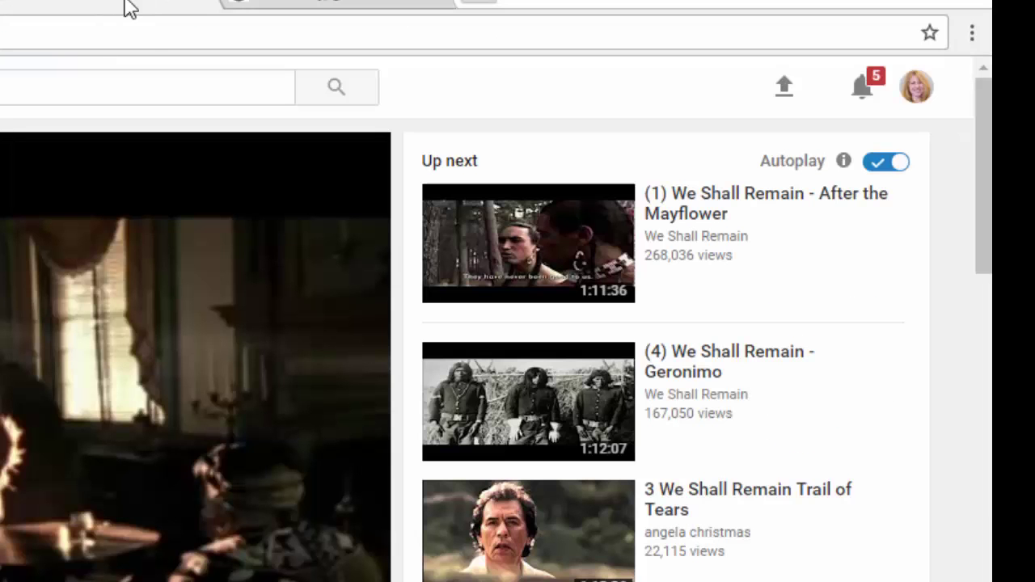
pyautogui.moveTo(981, 242); pyautogui.dragTo(985, 335)
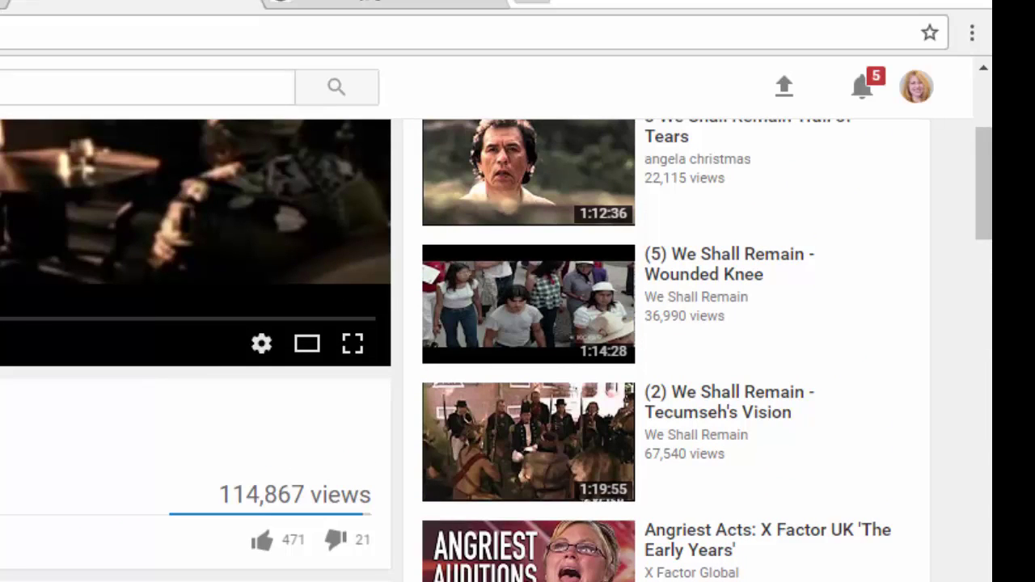
pyautogui.hotkey('ctrl', 'Tab')
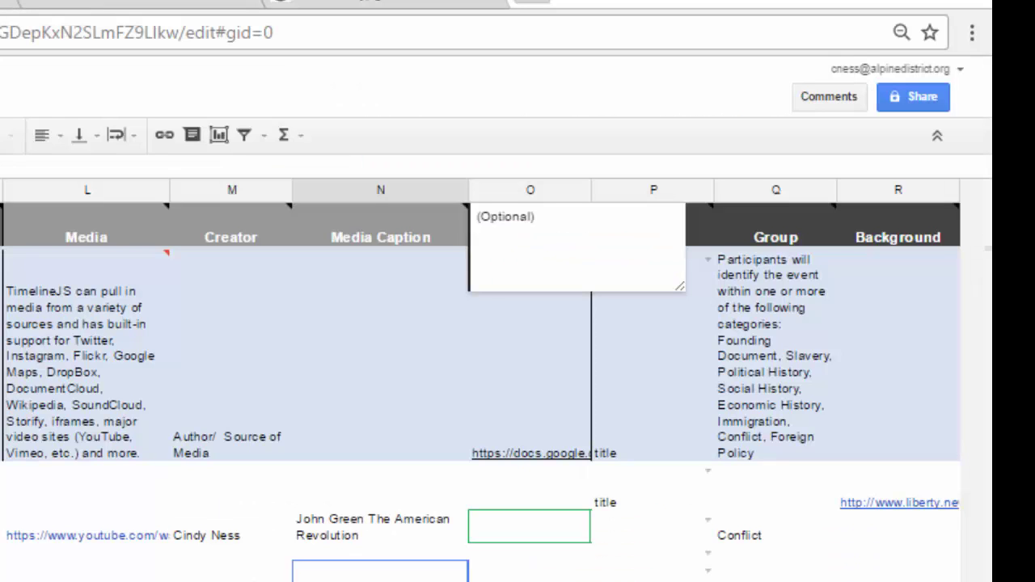
# - Replace The Granger Collection in the new row's Creator cell with 'We Shall Remain'
pyautogui.press('Left')
pyautogui.hotkey('ctrl', 'v')
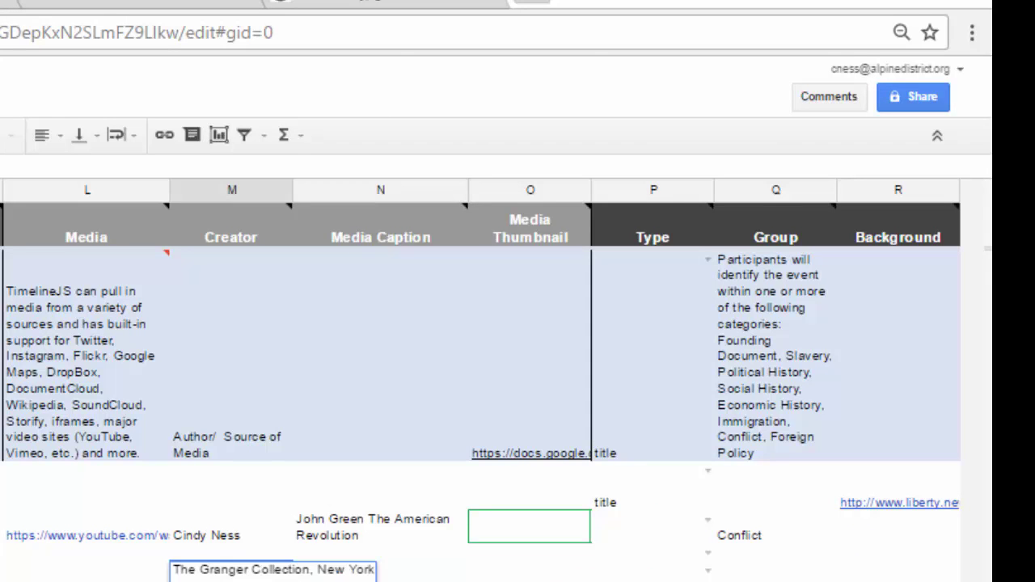
pyautogui.moveTo(373, 570); pyautogui.dragTo(139, 569)
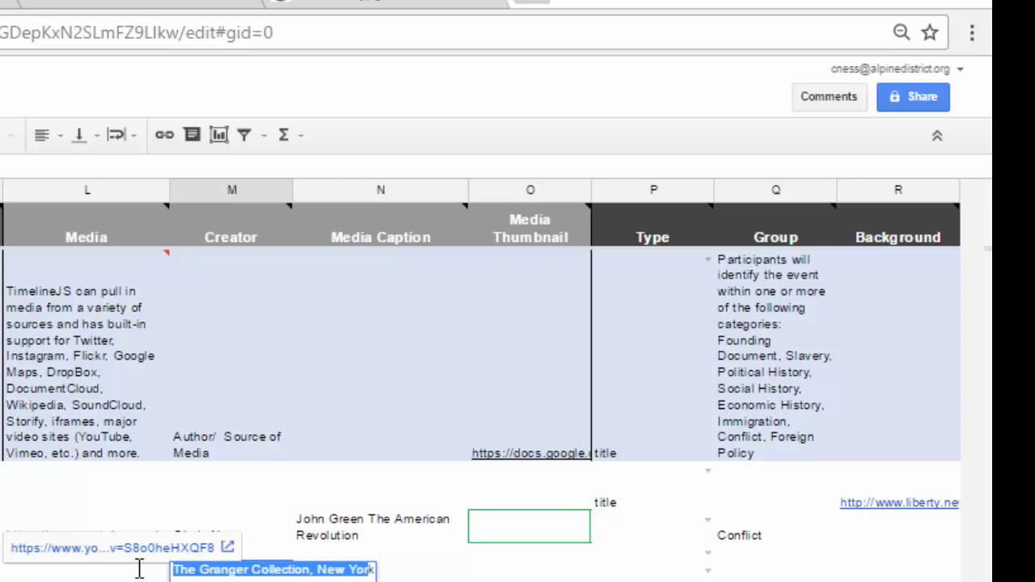
pyautogui.write('Wek')
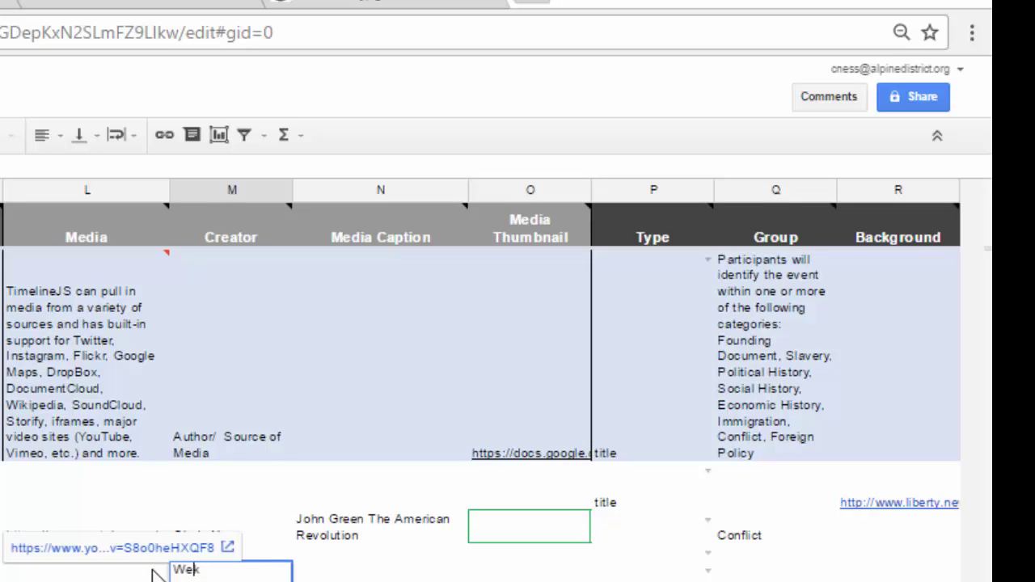
pyautogui.press('BackSpace')
pyautogui.write('Shall Remain')
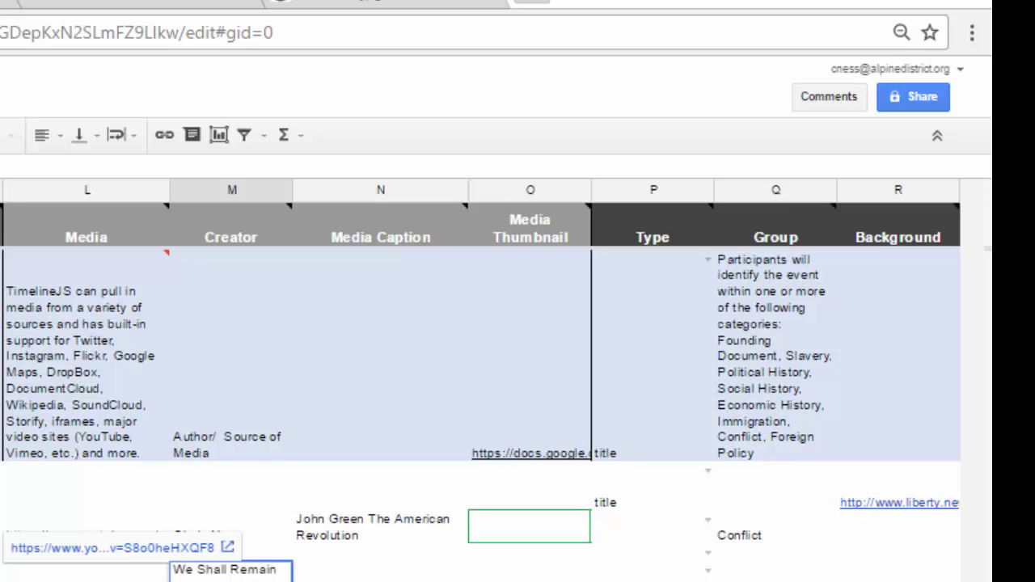
pyautogui.press('Tab')
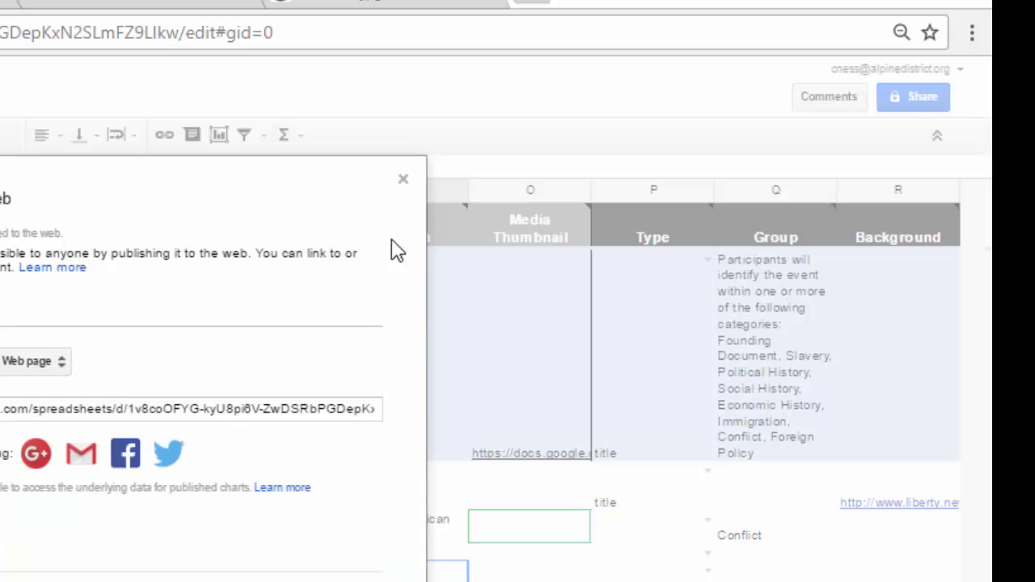
# - Close Publish to the web and reload the maximized TimelineJS preview with F5
pyautogui.click(404, 180)
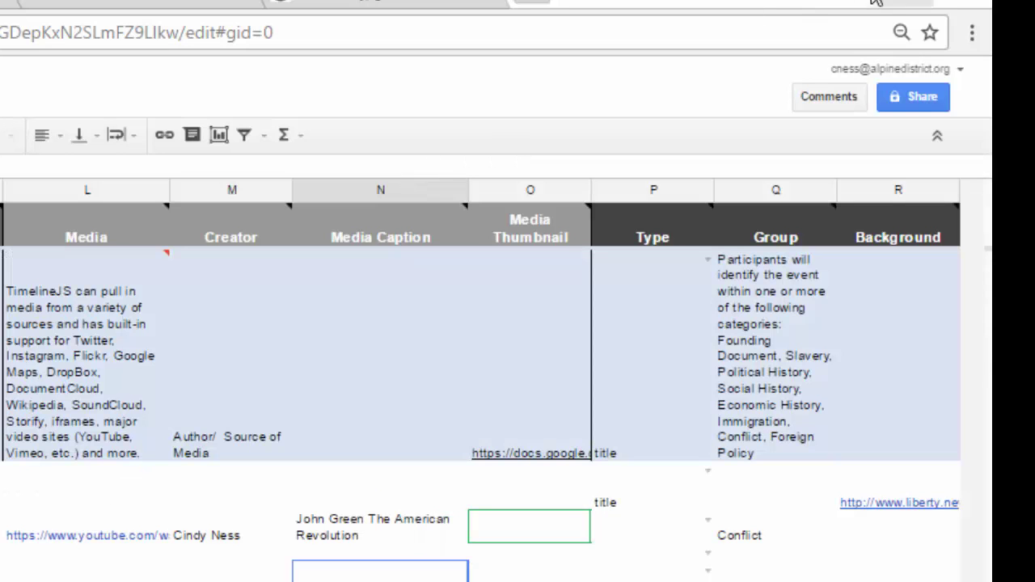
pyautogui.click(902, 4)
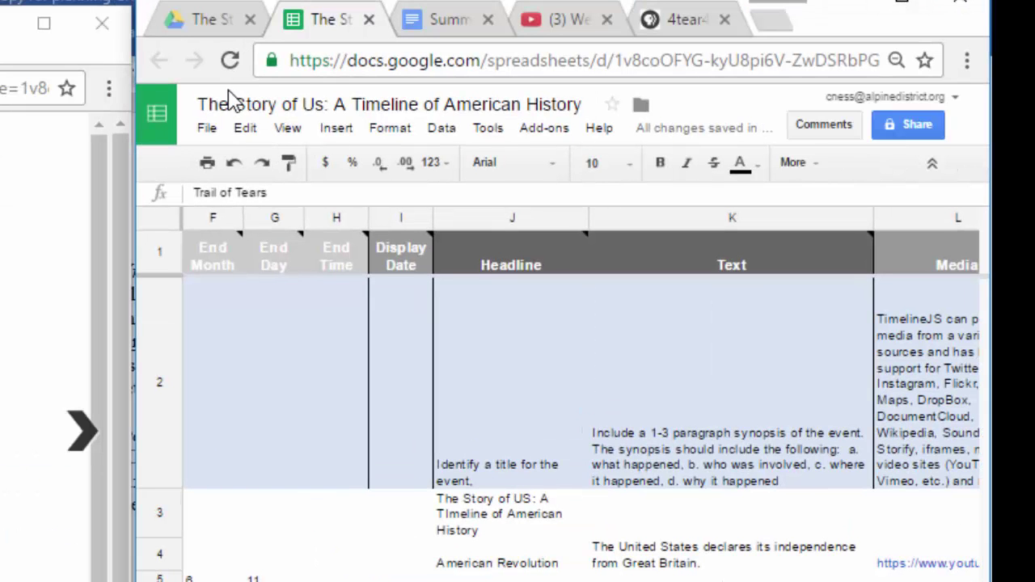
pyautogui.click(44, 24)
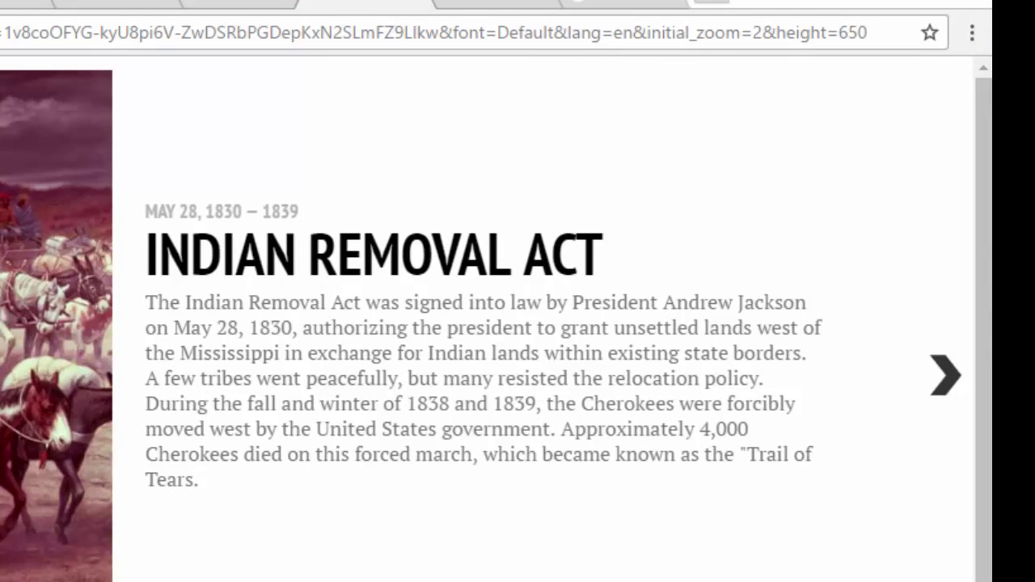
pyautogui.press('F5')
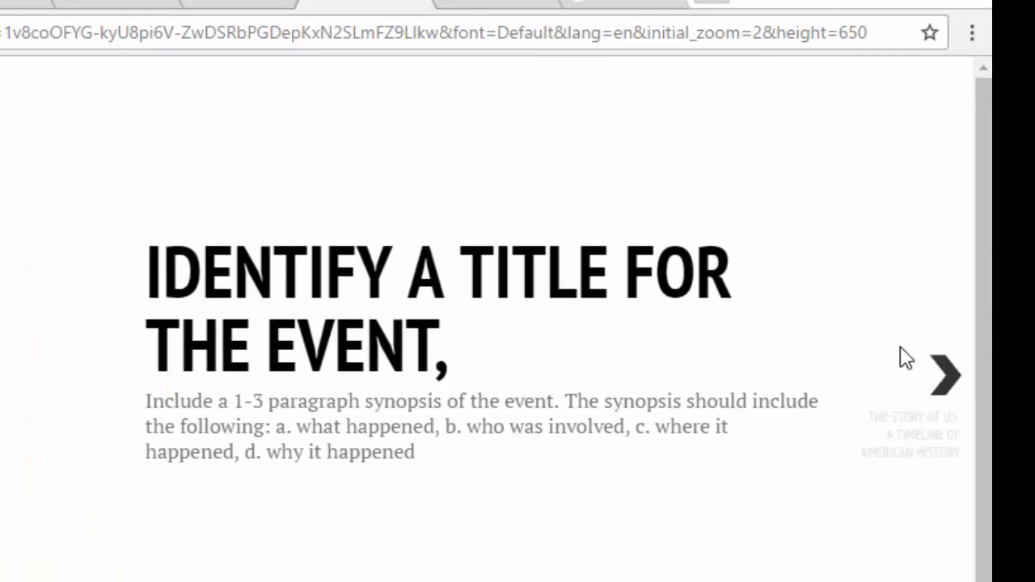
# - Step past the title and American Revolution slides to the Indian Removal Act video slide
pyautogui.click(948, 379)
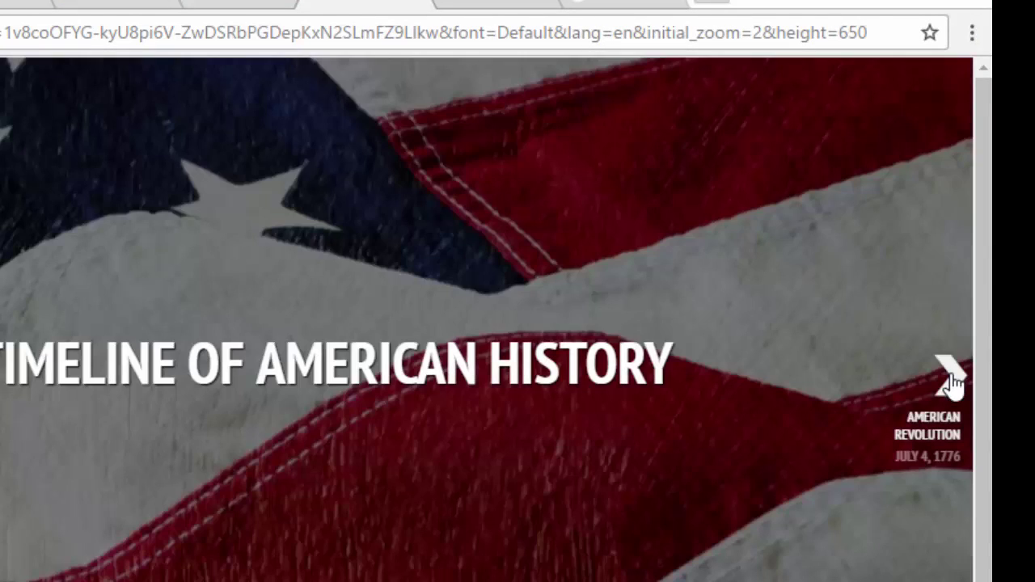
pyautogui.click(951, 380)
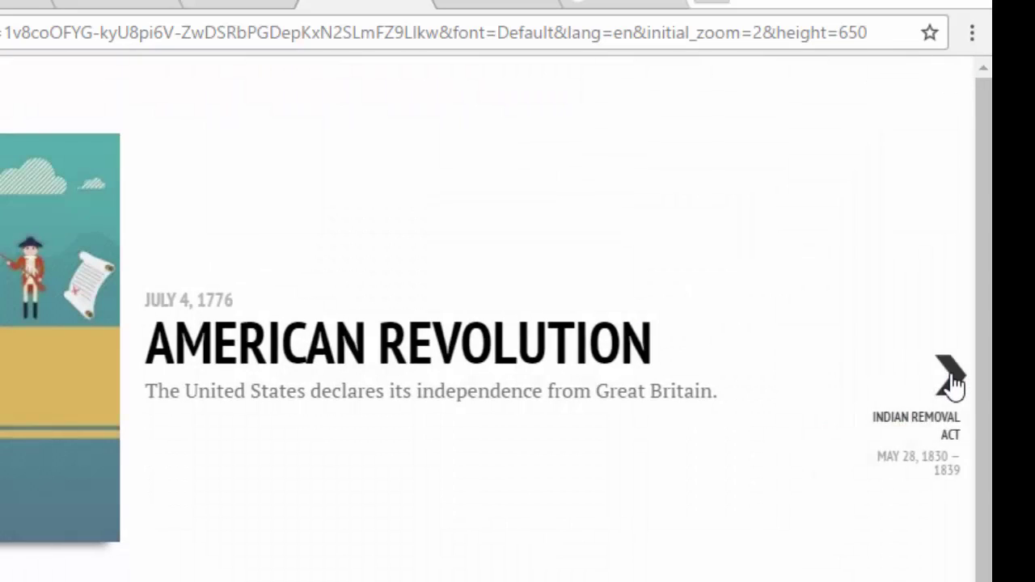
pyautogui.click(952, 379)
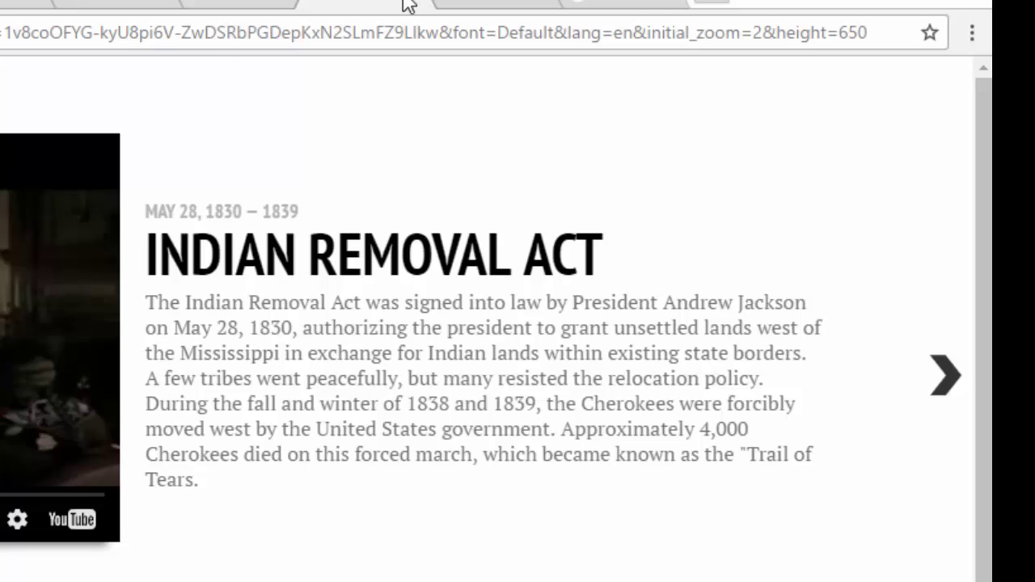
pyautogui.doubleClick(871, 9)
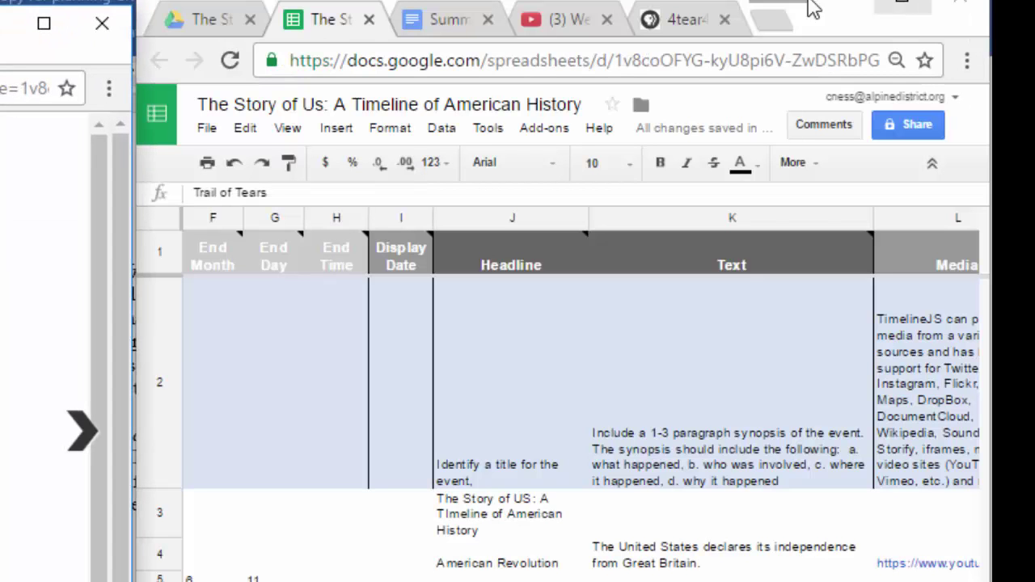
pyautogui.moveTo(213, 256)
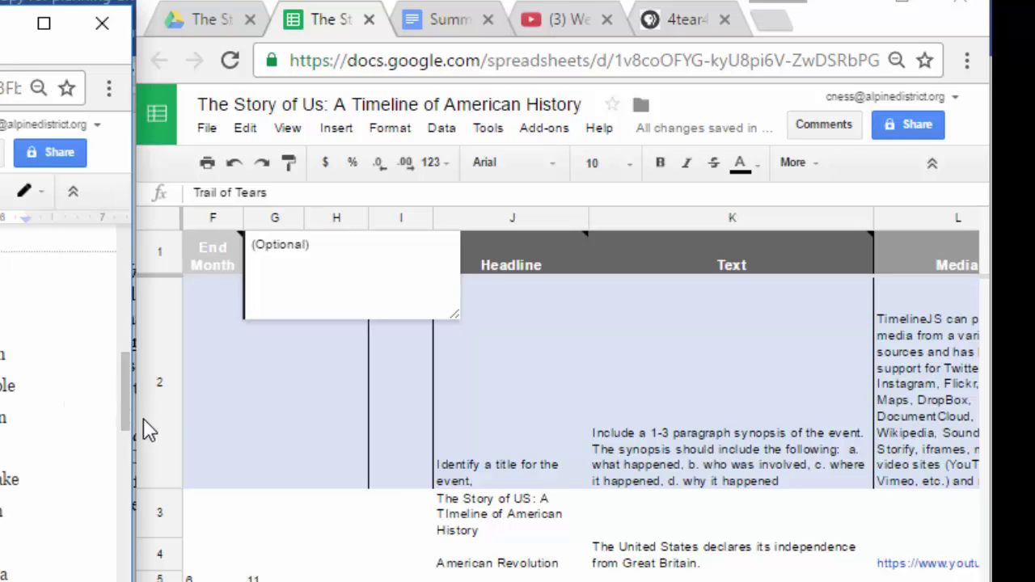
pyautogui.moveTo(119, 402); pyautogui.dragTo(119, 473)
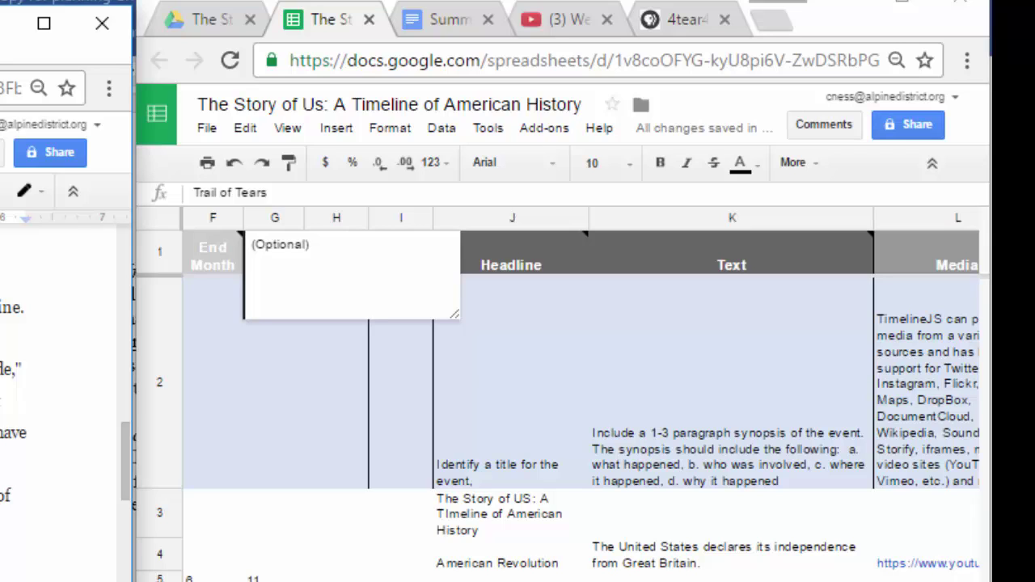
pyautogui.hotkey('alt', 'Tab')
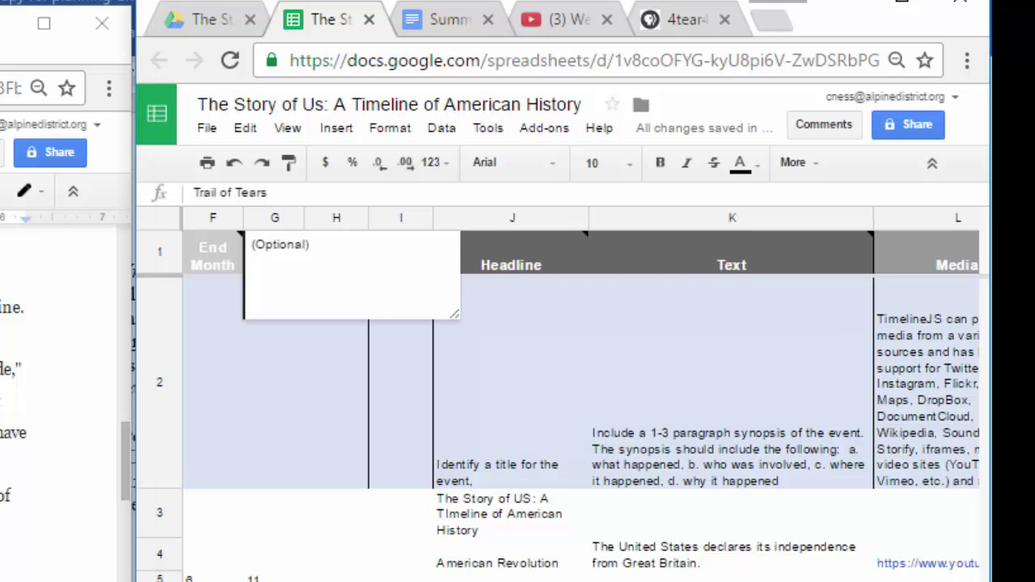
pyautogui.hscroll(5, 582, 389)
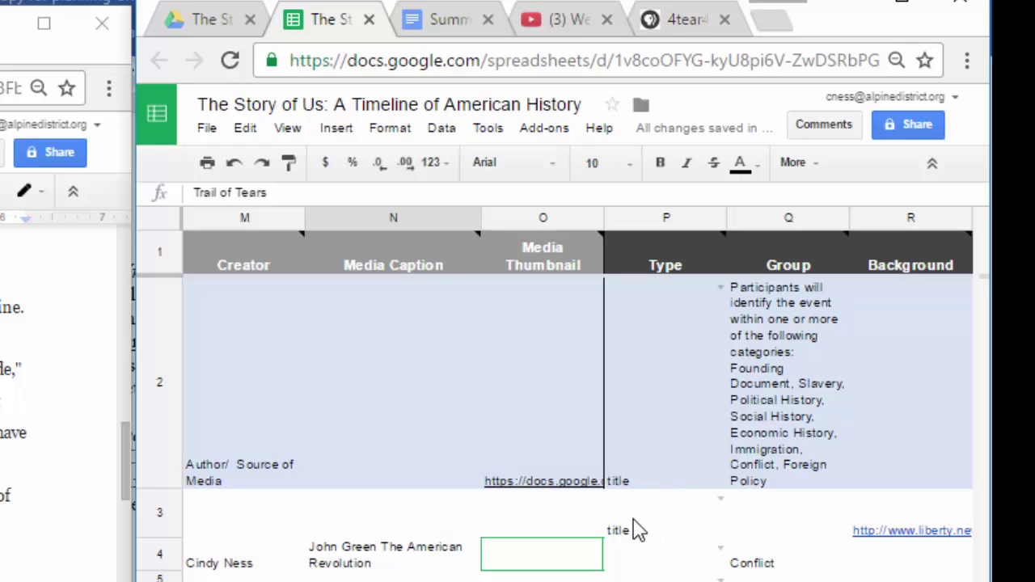
pyautogui.click(915, 7)
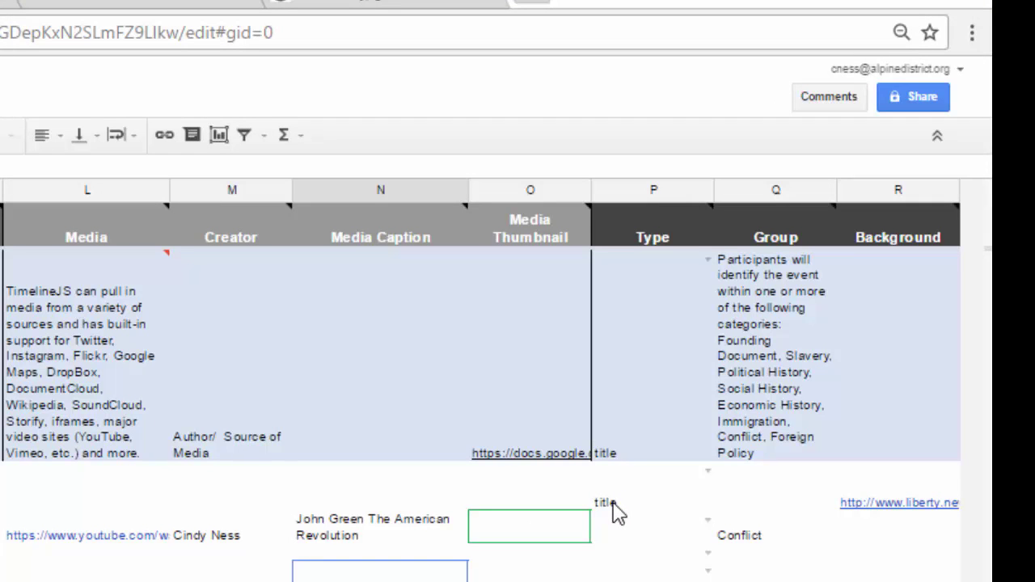
pyautogui.click(912, 8)
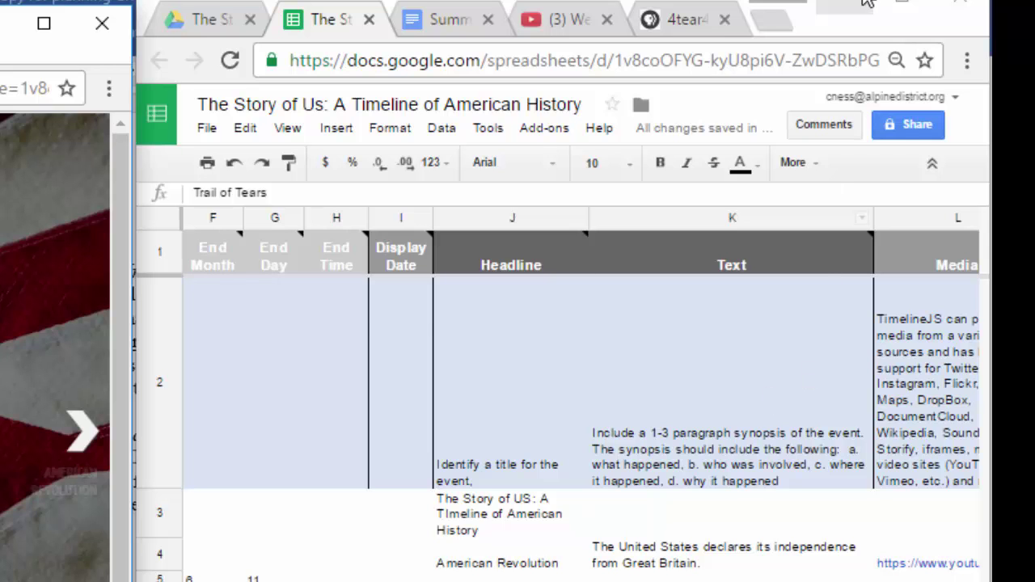
pyautogui.click(904, 4)
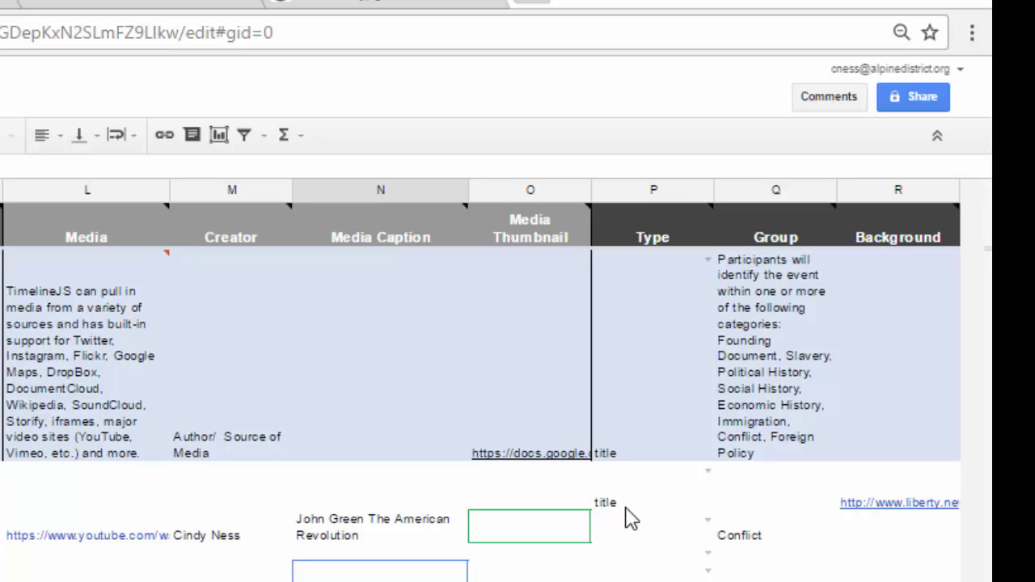
pyautogui.click(636, 574)
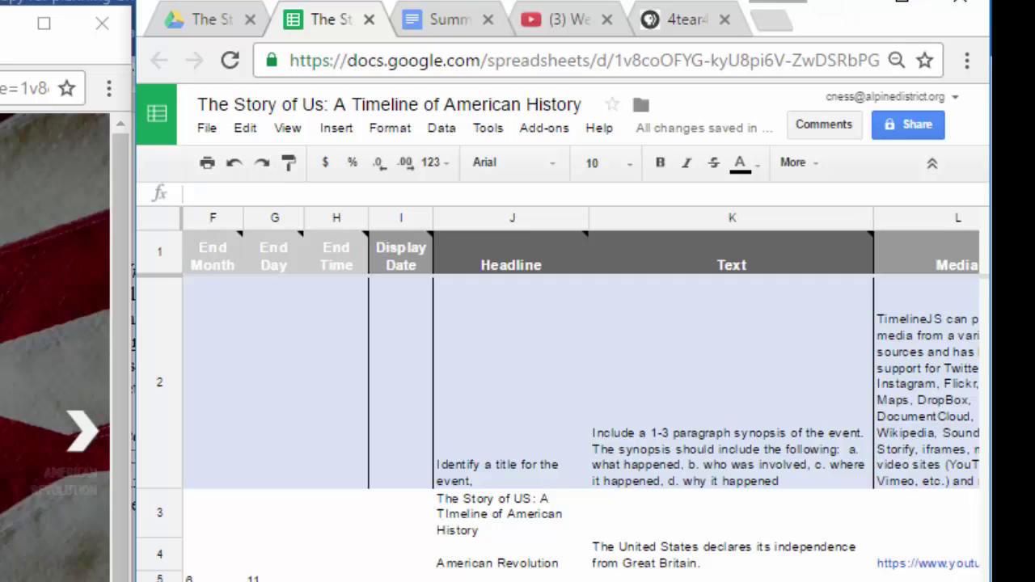
pyautogui.moveTo(121, 504)
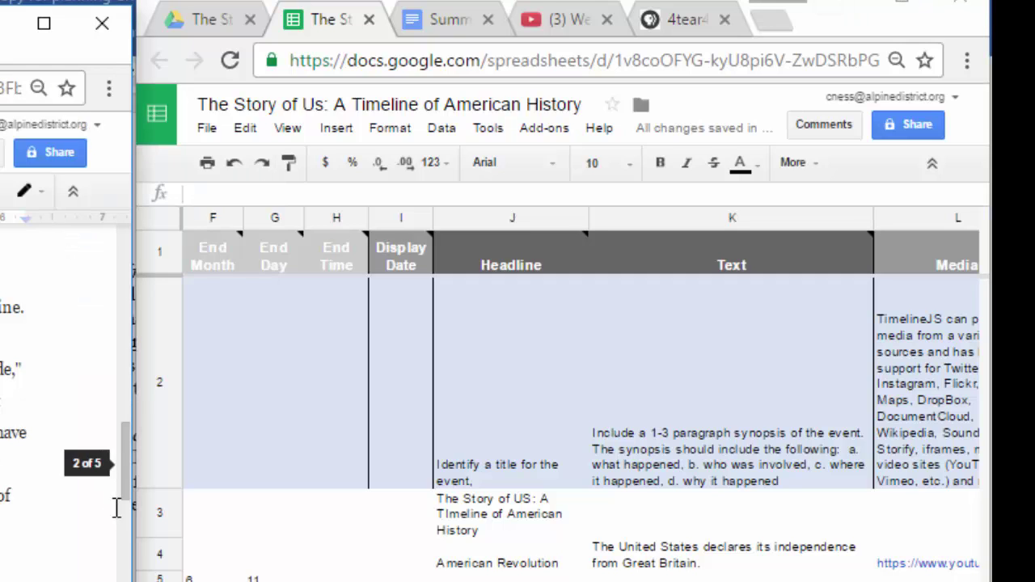
pyautogui.moveTo(124, 475); pyautogui.dragTo(123, 520)
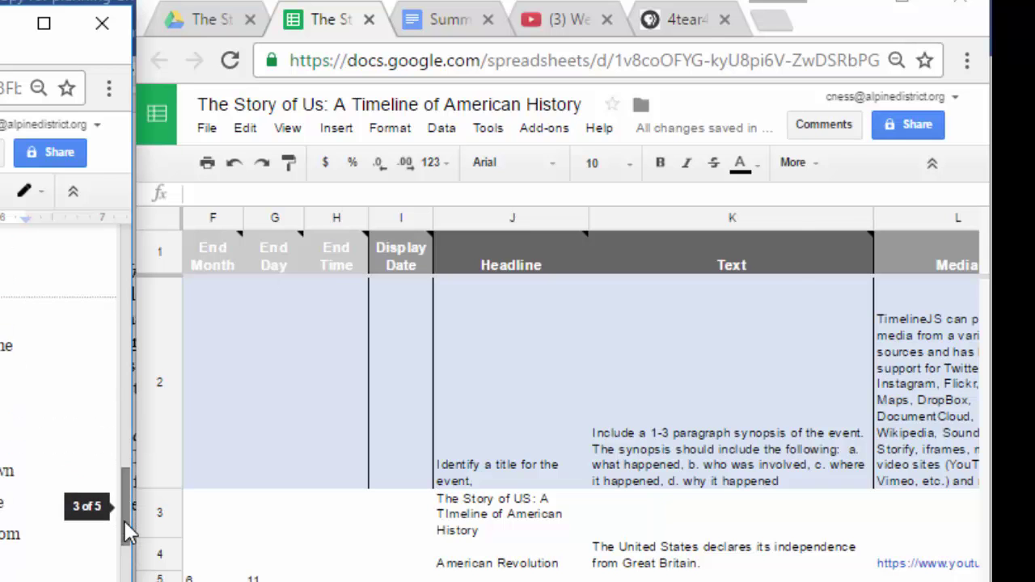
pyautogui.click(912, 8)
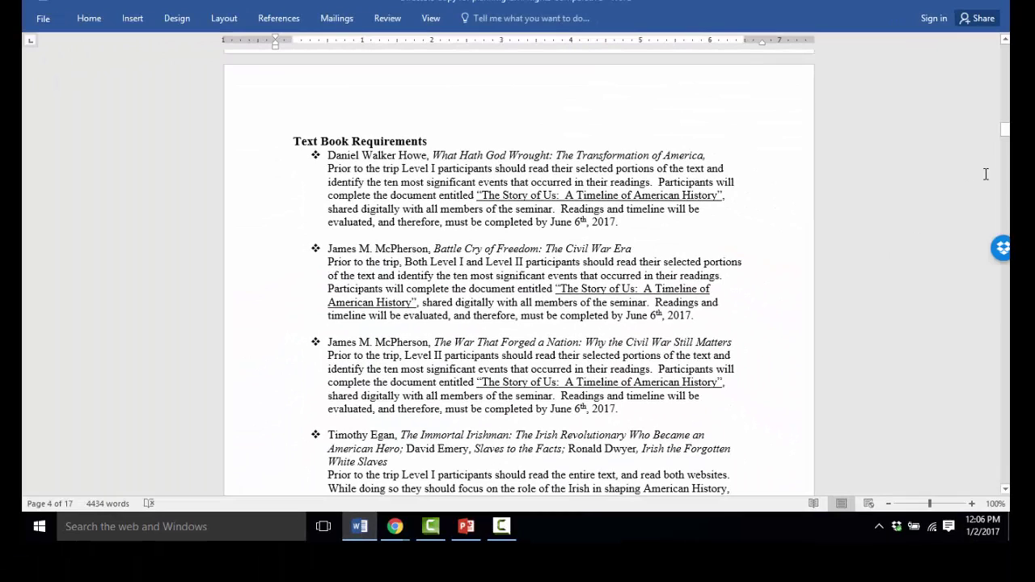
pyautogui.moveTo(1004, 131); pyautogui.dragTo(1006, 87)
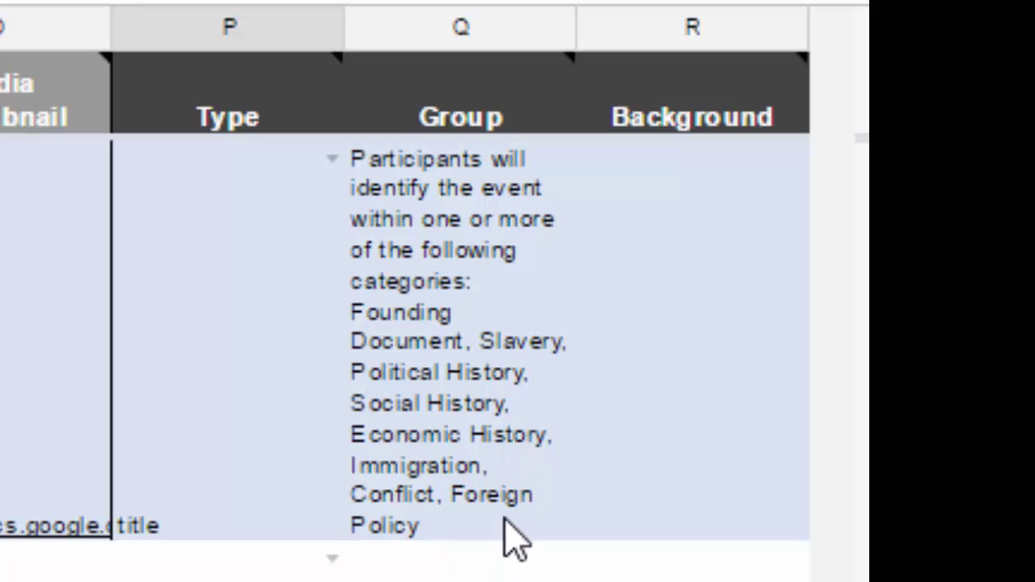
# - Enter 'Social History' in the Trail of Tears row's Group cell in column Q
pyautogui.click(511, 579)
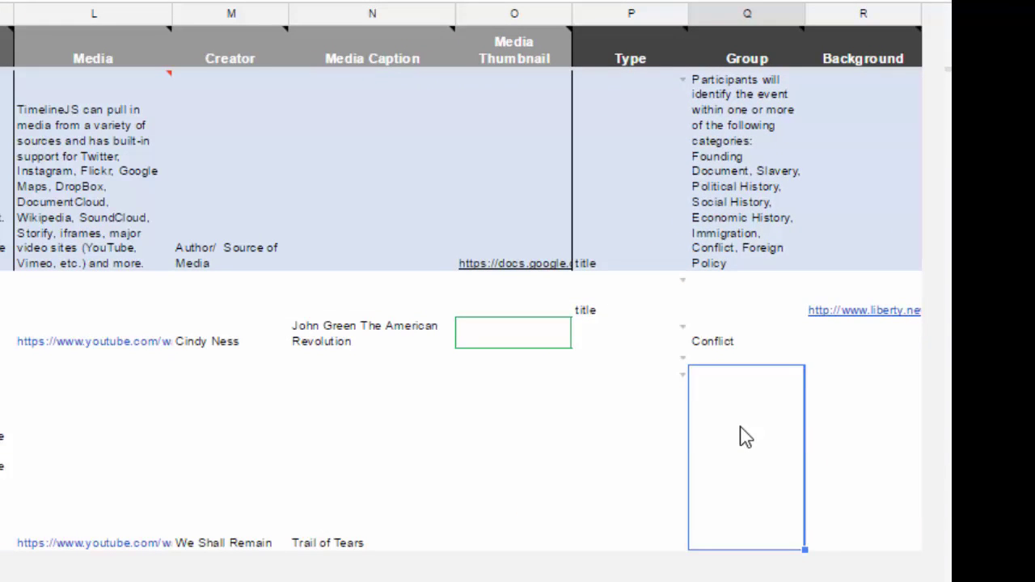
pyautogui.write('So')
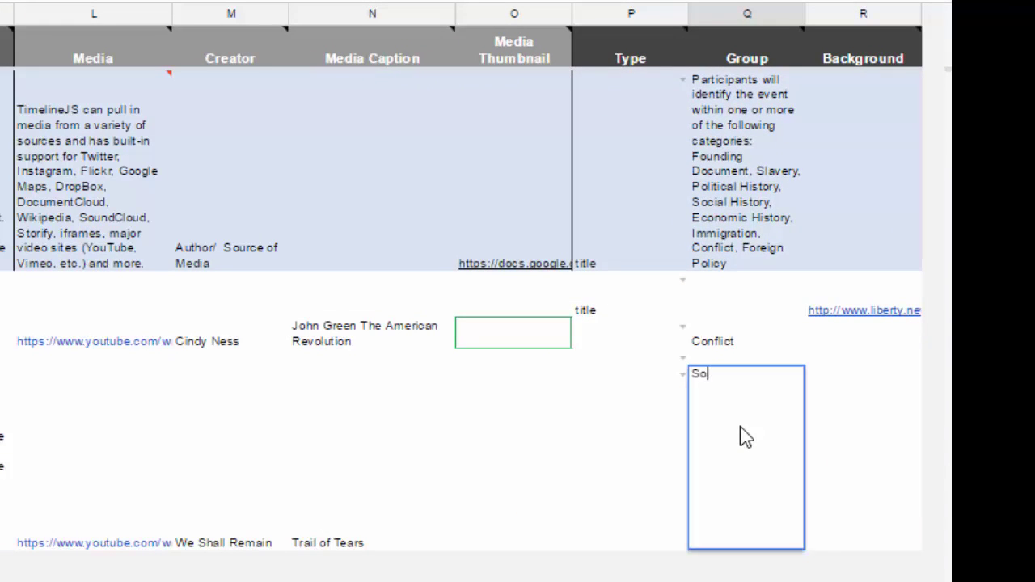
pyautogui.write('cial History')
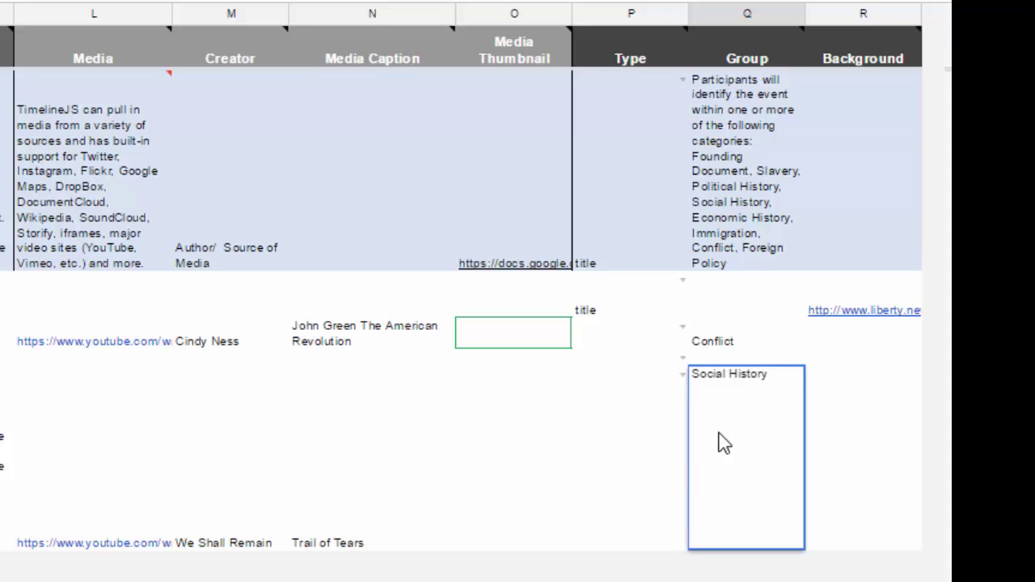
pyautogui.click(671, 441)
pyautogui.click(794, 495)
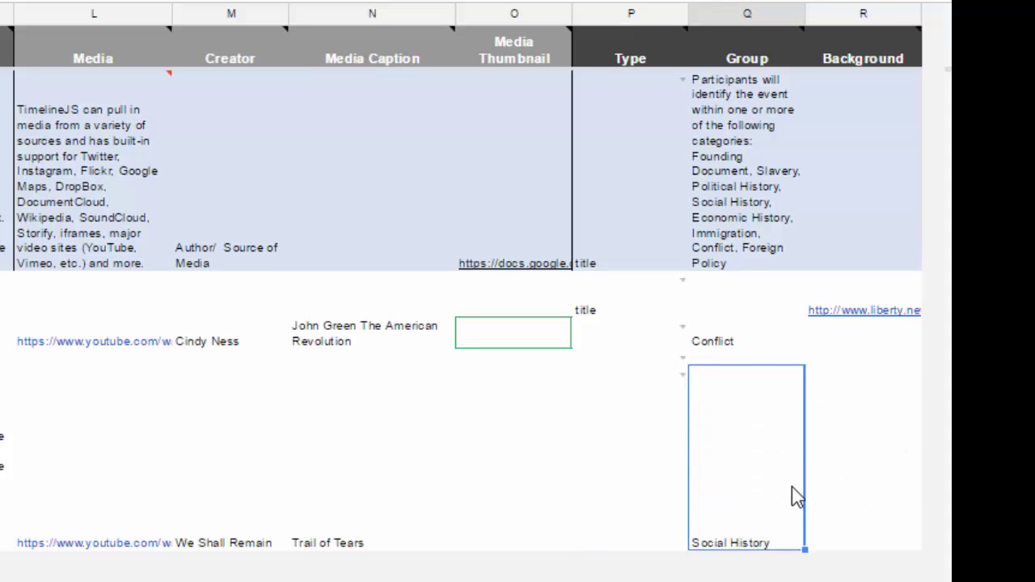
pyautogui.moveTo(856, 80)
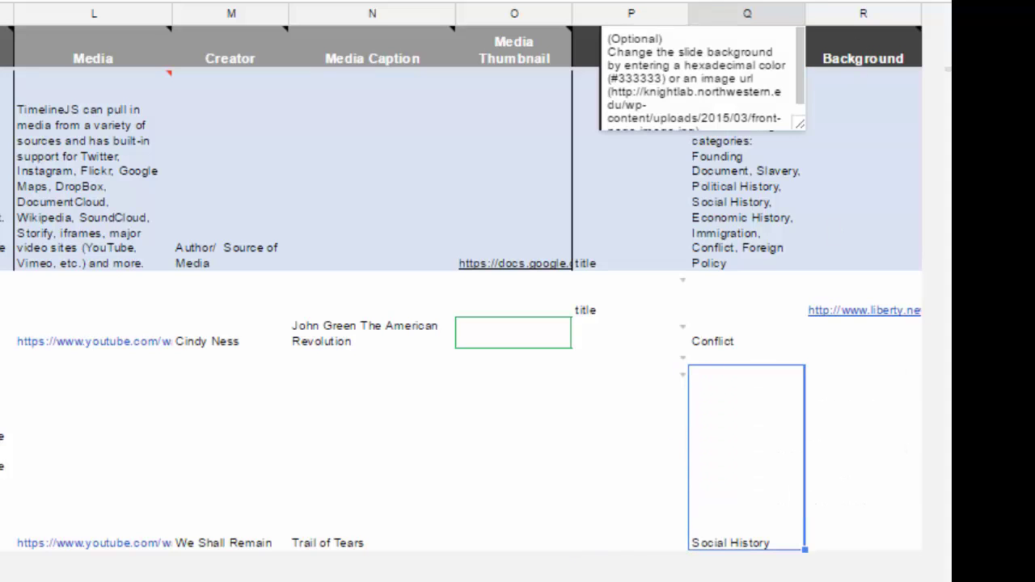
pyautogui.click(765, 13)
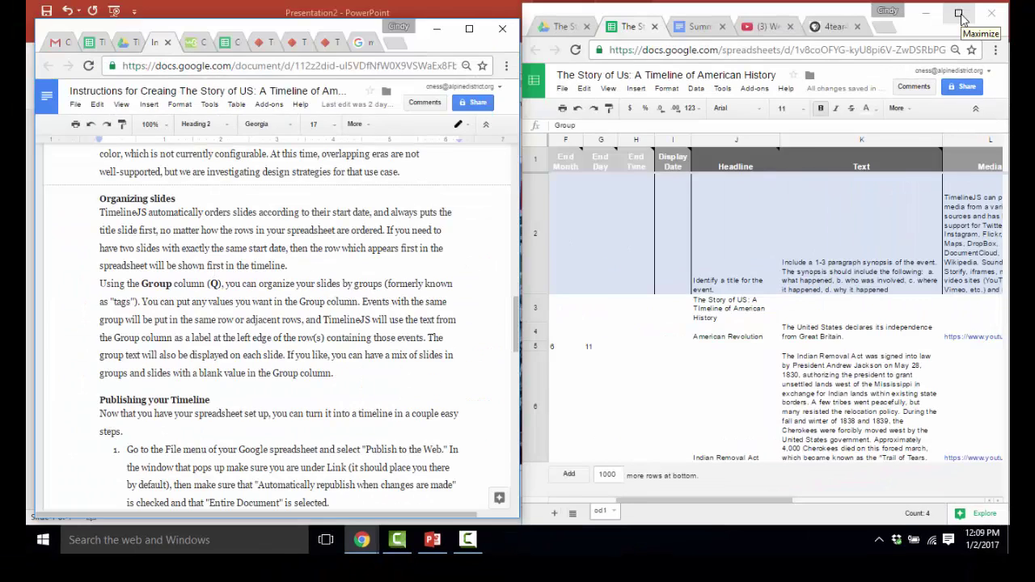
# - Switch from the instructions doc to the TimelineJS family-history example at its 1938 slide
pyautogui.moveTo(766, 500); pyautogui.dragTo(934, 502)
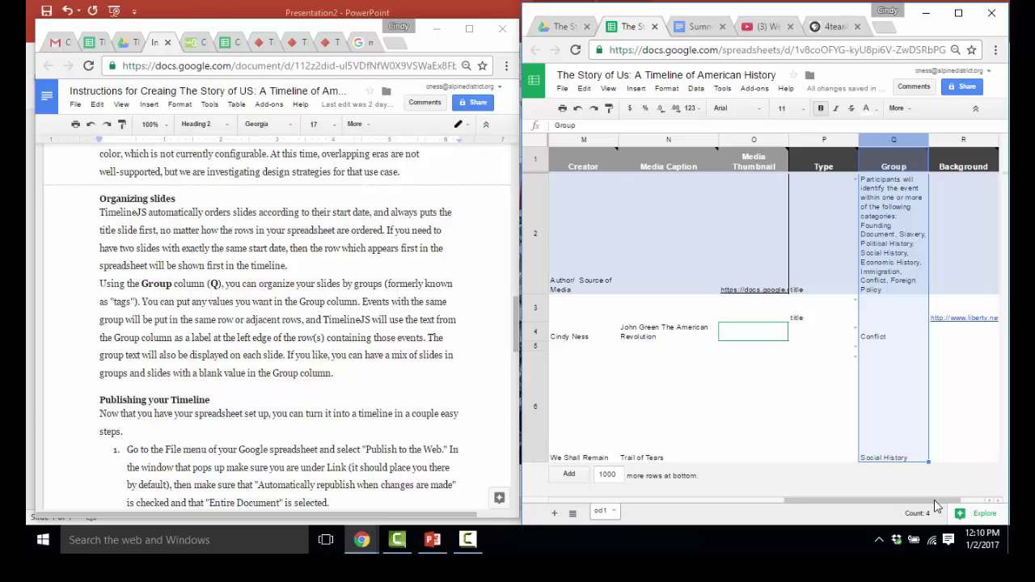
pyautogui.click(332, 46)
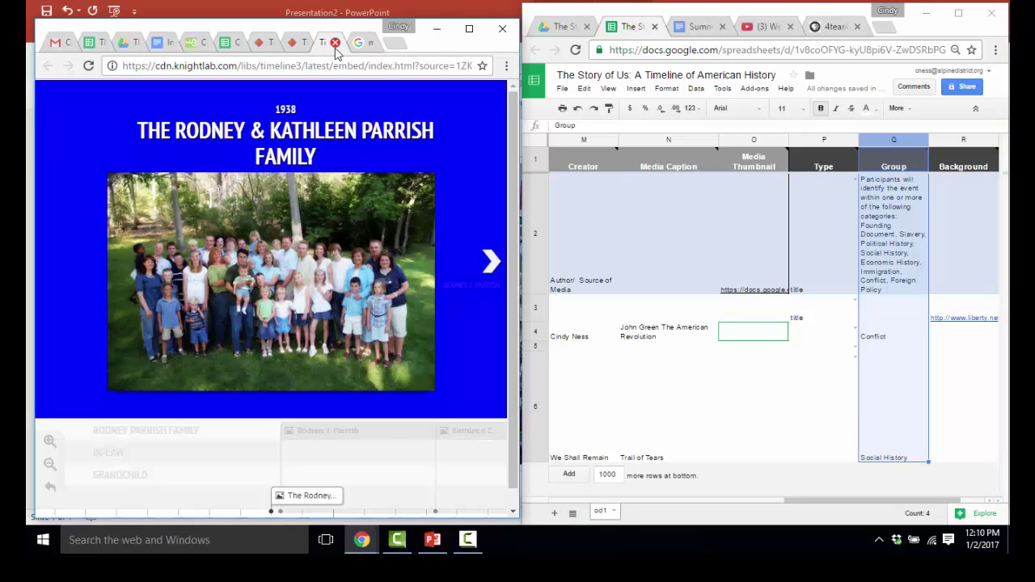
# - Maximize the family-history timeline, jump ahead on the navigator, then step back three slides
pyautogui.click(470, 30)
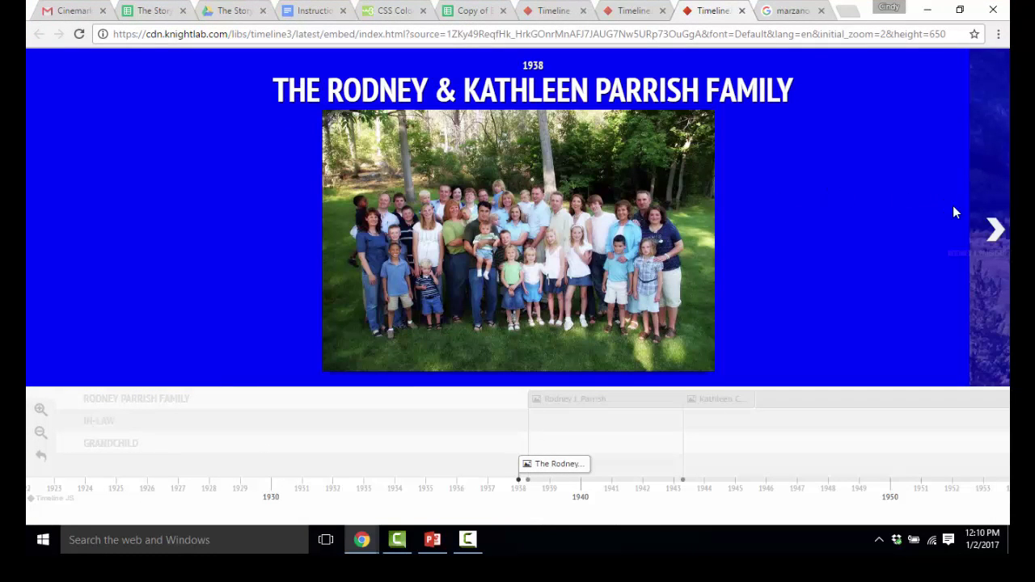
pyautogui.click(997, 229)
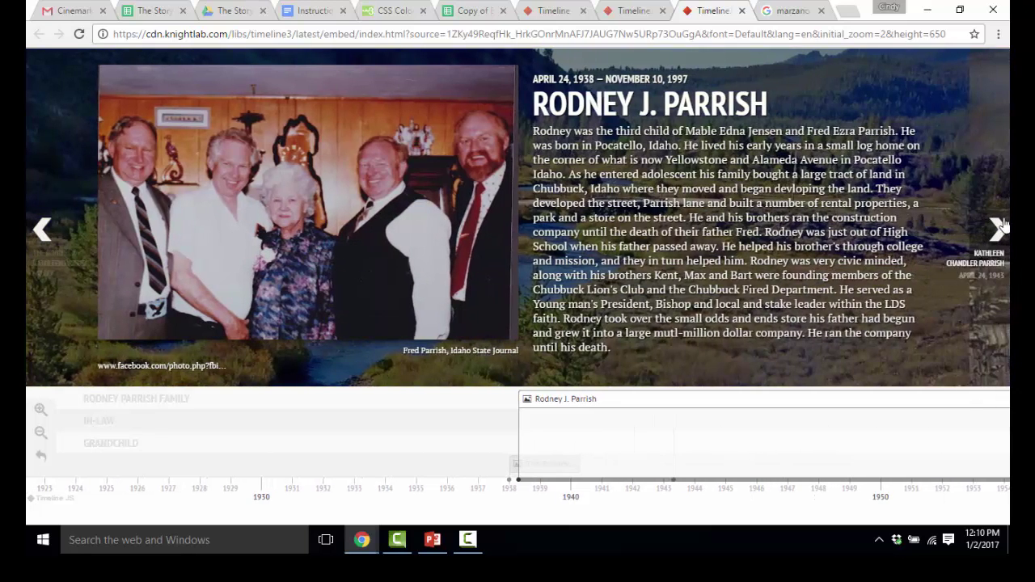
pyautogui.moveTo(970, 424); pyautogui.dragTo(127, 423)
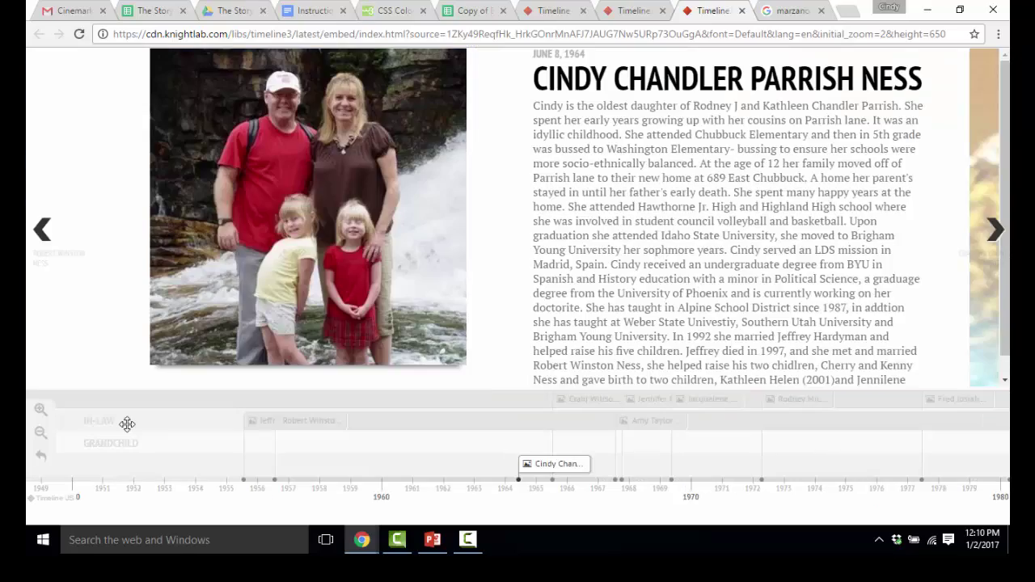
pyautogui.click(40, 236)
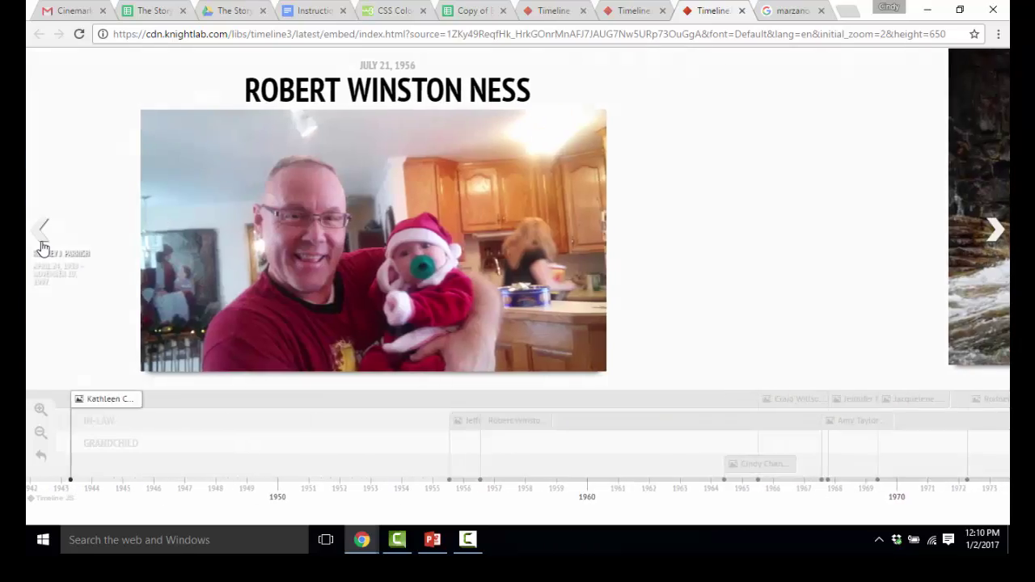
pyautogui.click(40, 233)
pyautogui.click(41, 233)
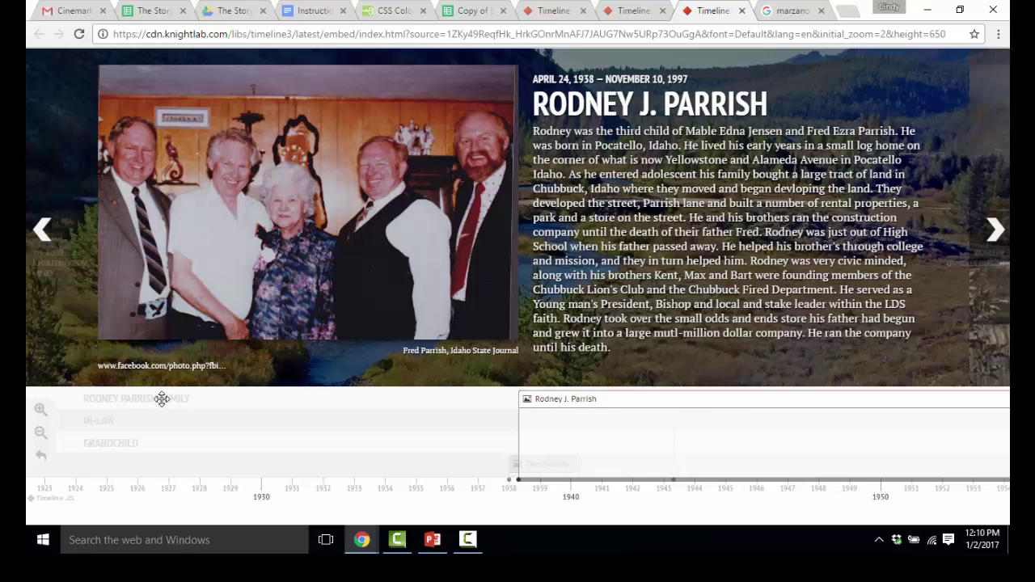
pyautogui.scroll(-5, 162, 399)
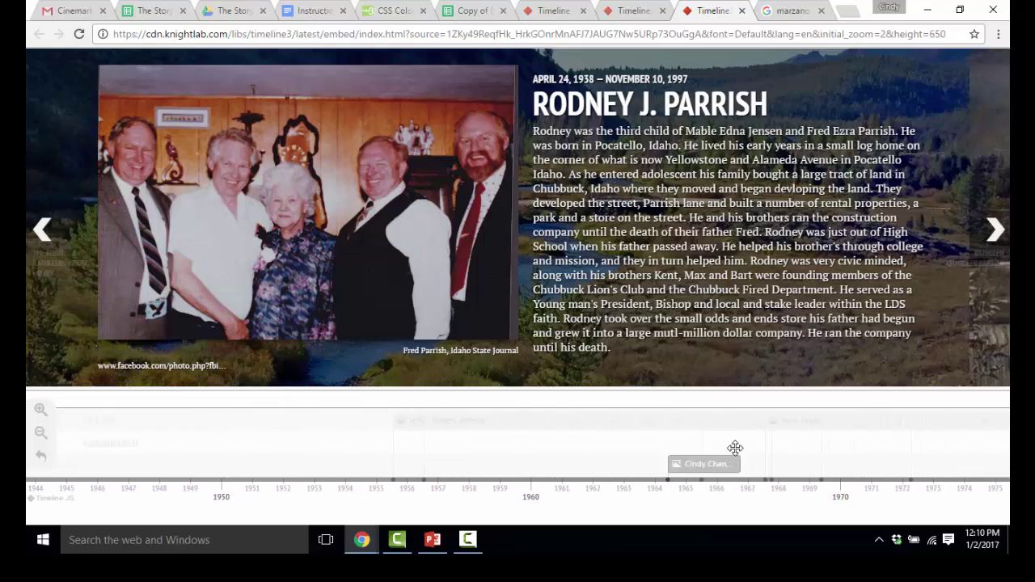
pyautogui.moveTo(110, 428); pyautogui.dragTo(41, 441)
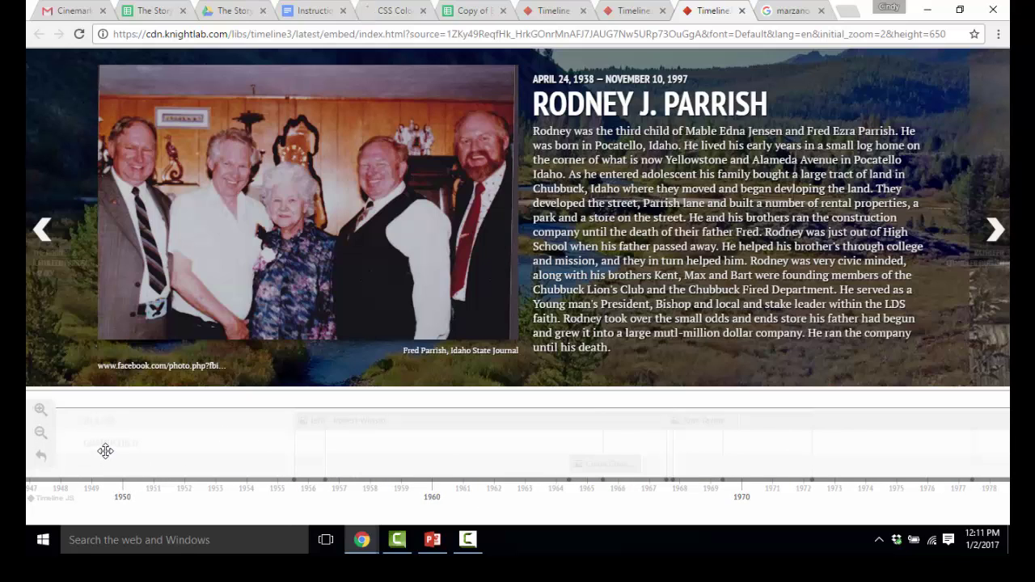
pyautogui.scroll(-3, 105, 451)
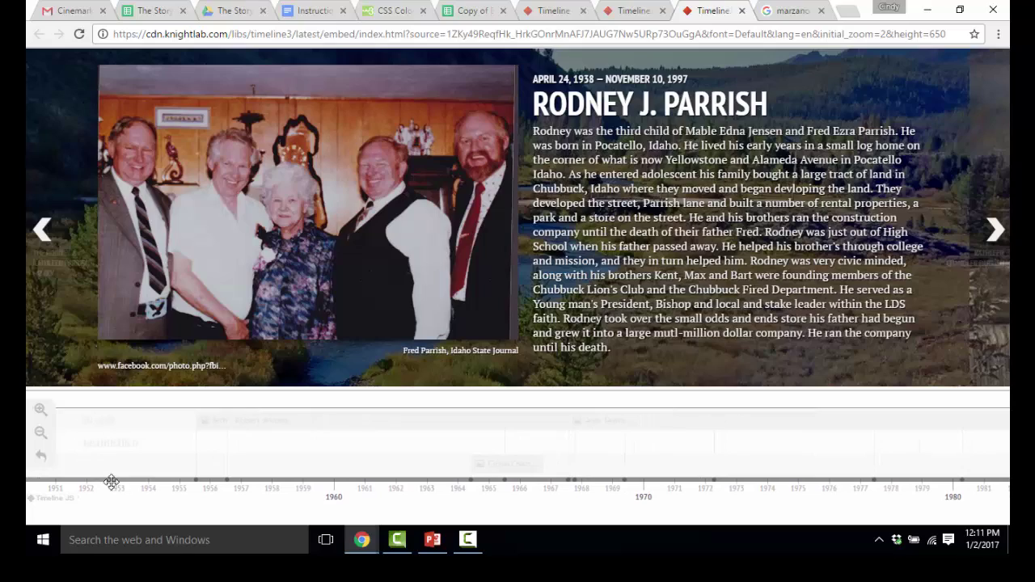
pyautogui.click(996, 231)
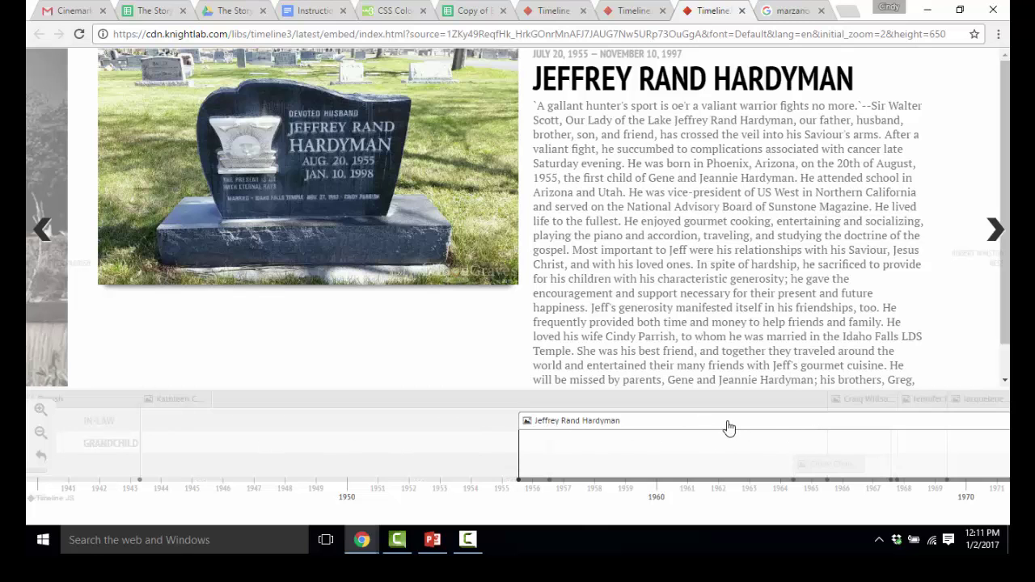
pyautogui.click(996, 235)
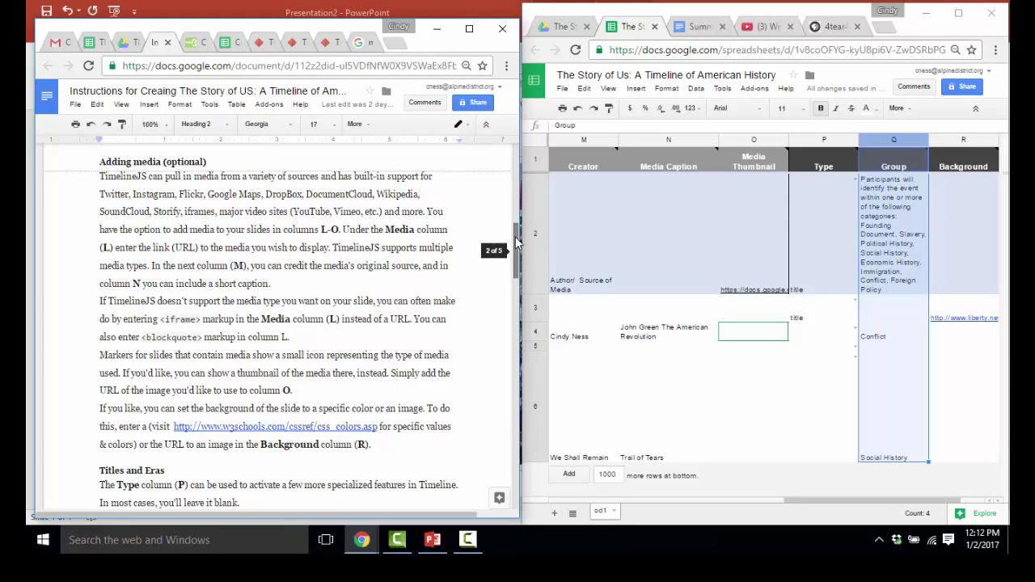
# - Leave the Adding media instructions for The Story of Us timeline preview's title slide
pyautogui.moveTo(1004, 159)
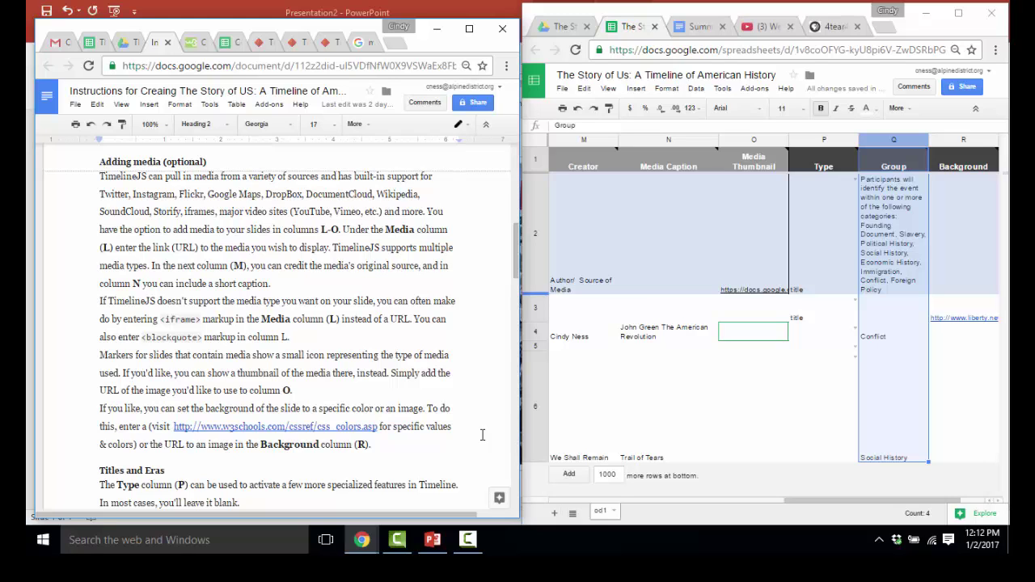
pyautogui.click(259, 47)
pyautogui.click(297, 46)
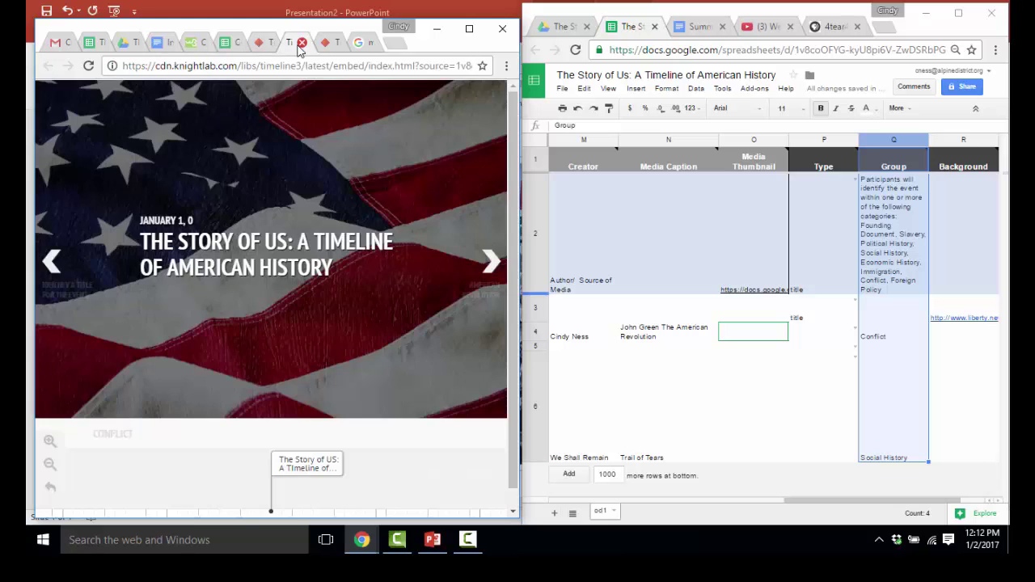
pyautogui.click(333, 43)
pyautogui.click(469, 29)
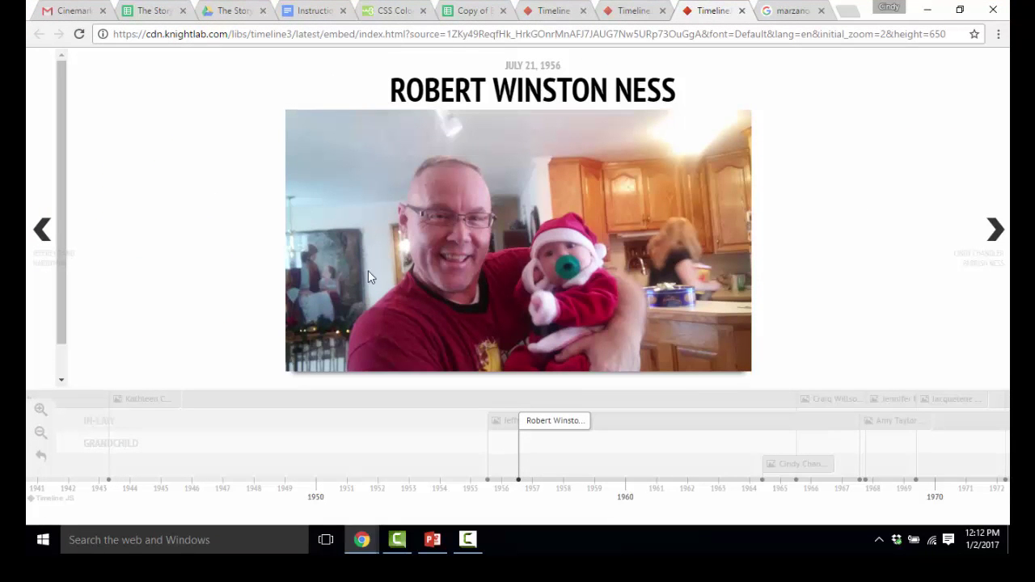
pyautogui.click(41, 230)
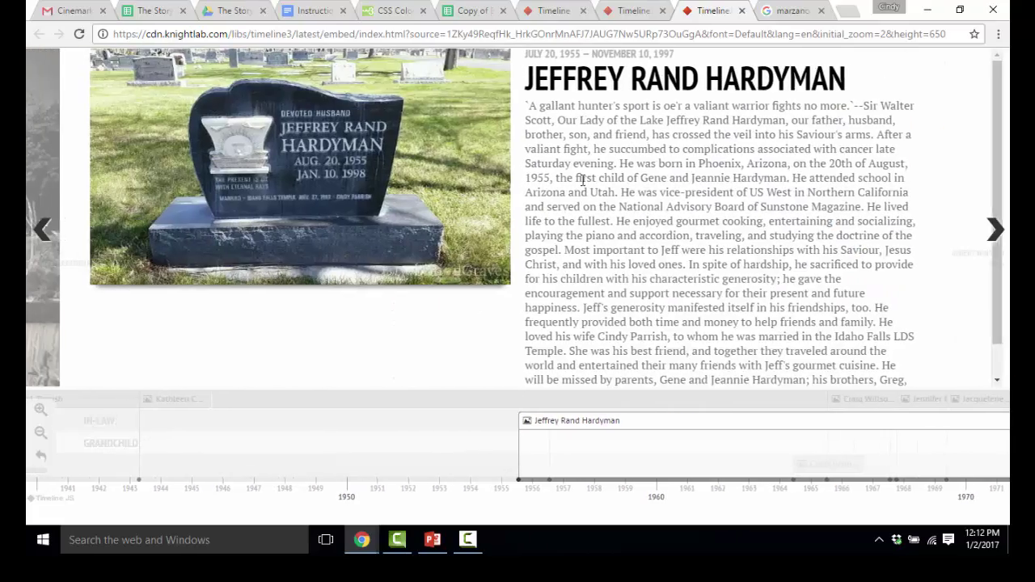
pyautogui.click(38, 232)
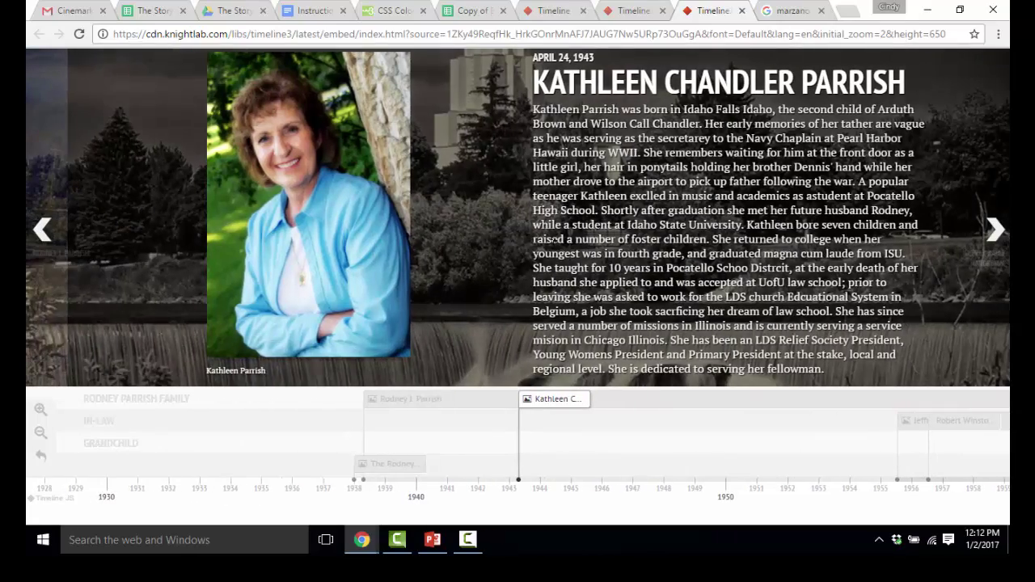
pyautogui.click(39, 233)
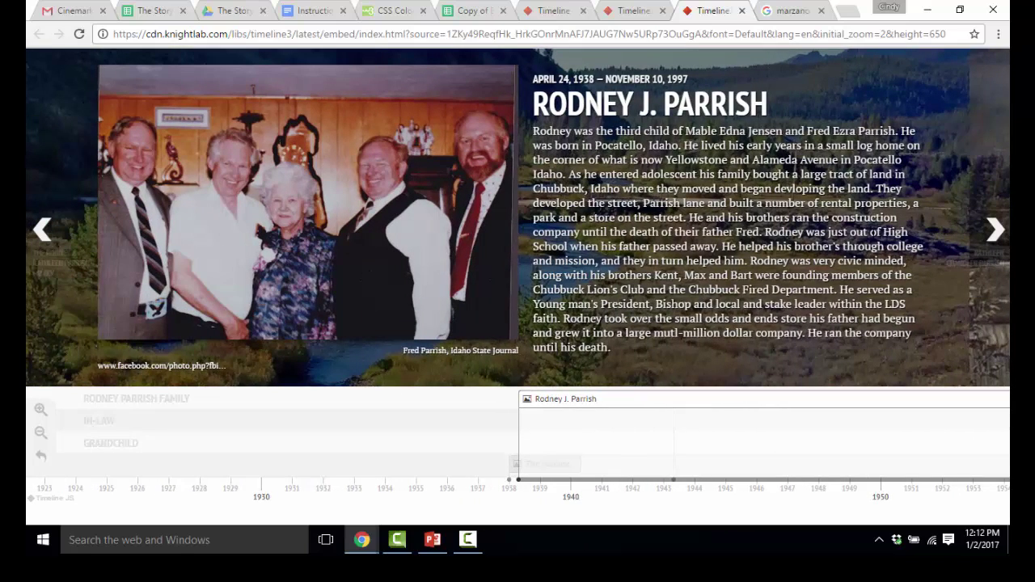
pyautogui.click(44, 229)
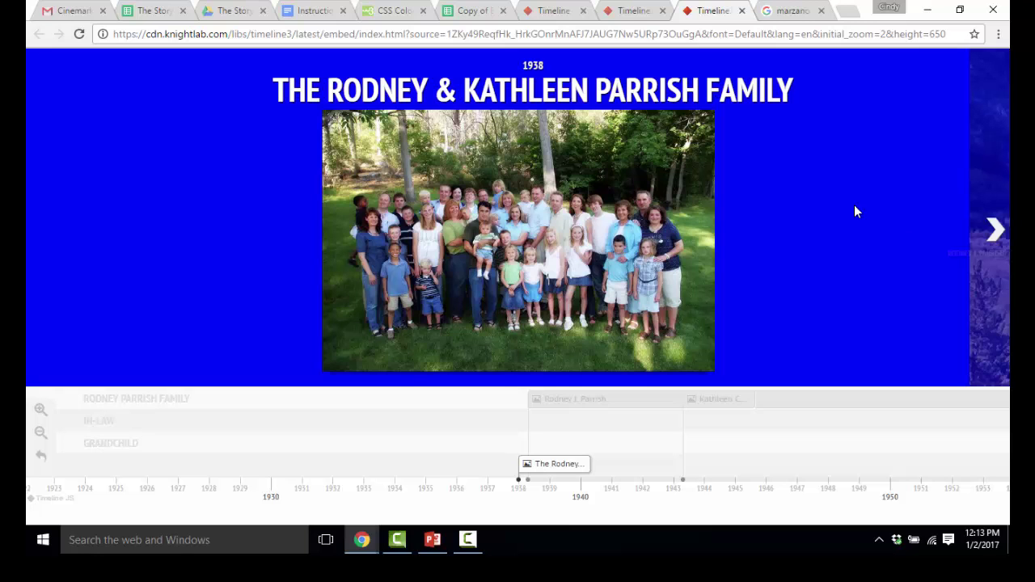
pyautogui.click(960, 10)
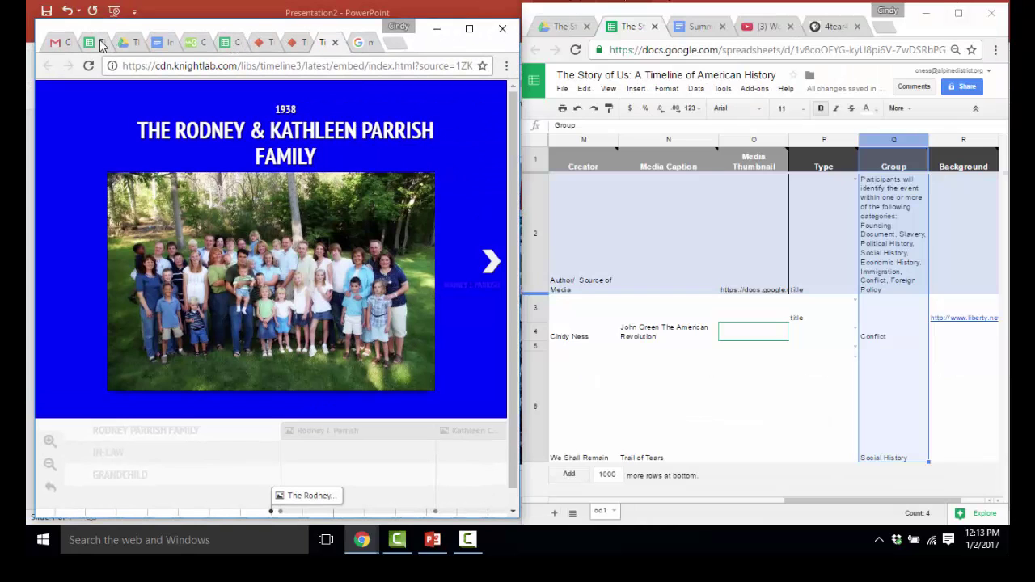
# - From the Instructions document, follow the w3schools colour link to its CSS Colors page
pyautogui.click(165, 47)
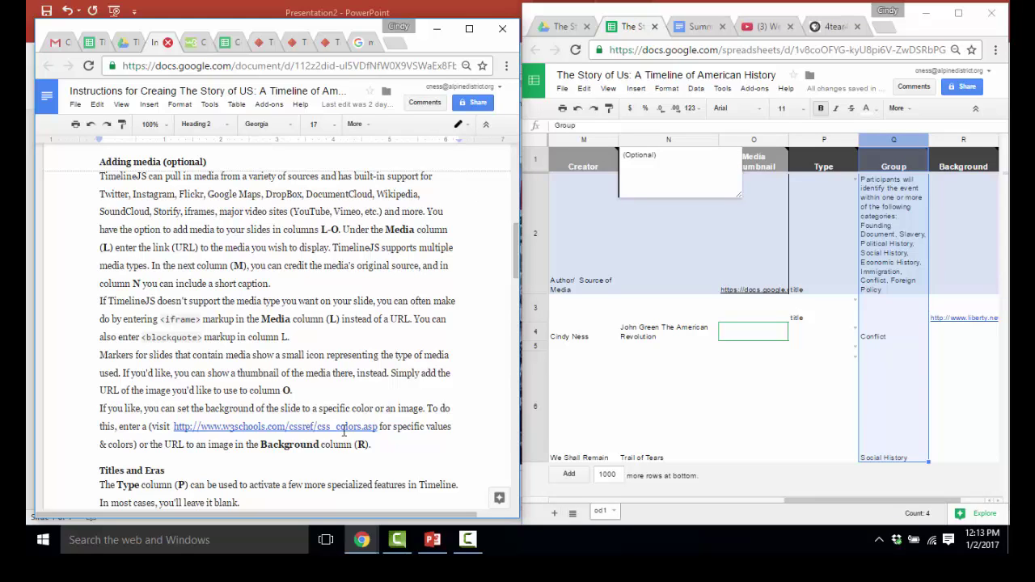
pyautogui.moveTo(375, 428); pyautogui.dragTo(170, 426)
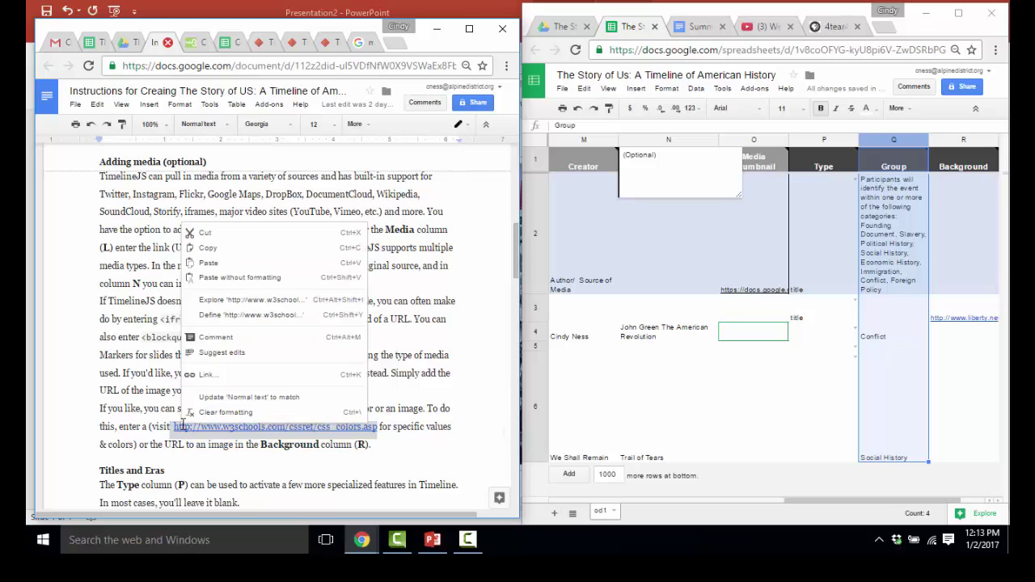
pyautogui.rightClick(180, 426)
pyautogui.press('Escape')
pyautogui.click(221, 429)
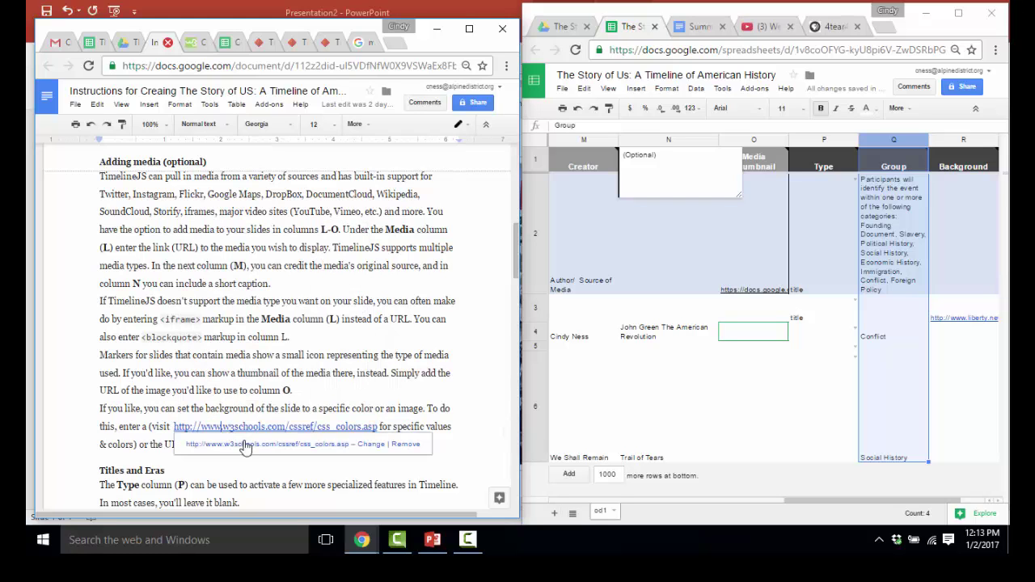
pyautogui.click(248, 446)
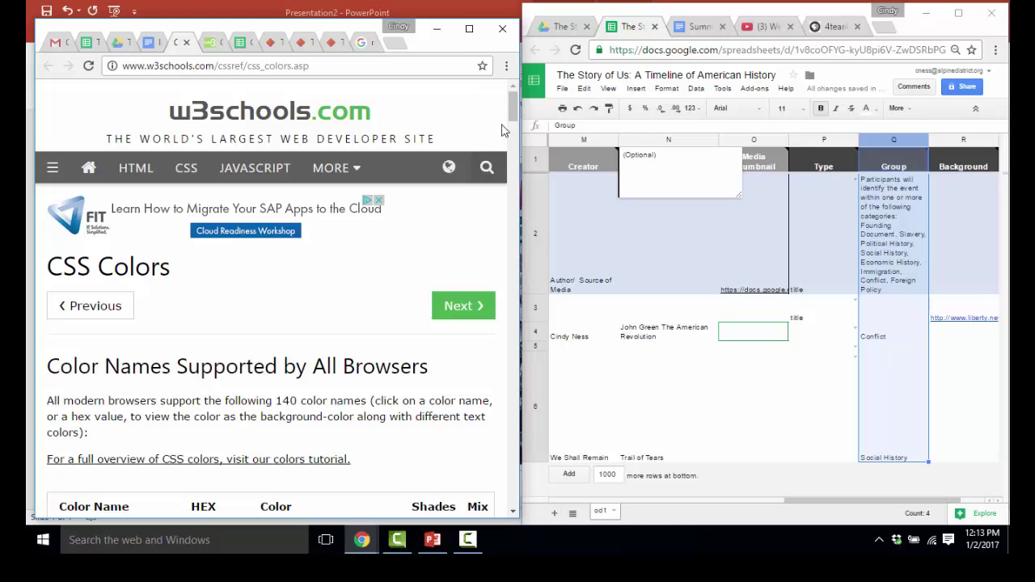
# - Scroll down to the w3schools table of colour names and hex codes, then maximize the spreadsheet
pyautogui.moveTo(511, 115); pyautogui.dragTo(511, 145)
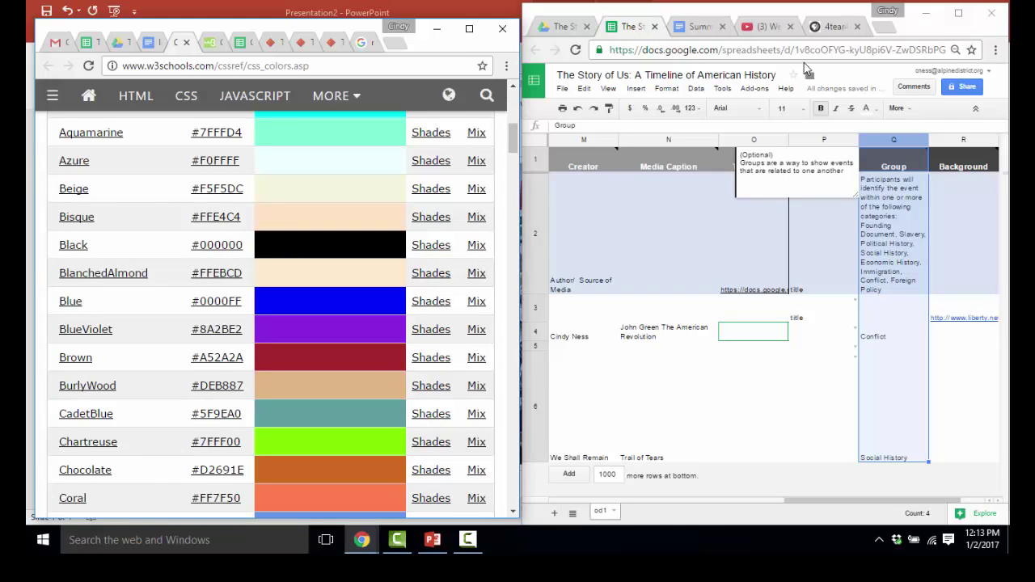
pyautogui.click(960, 15)
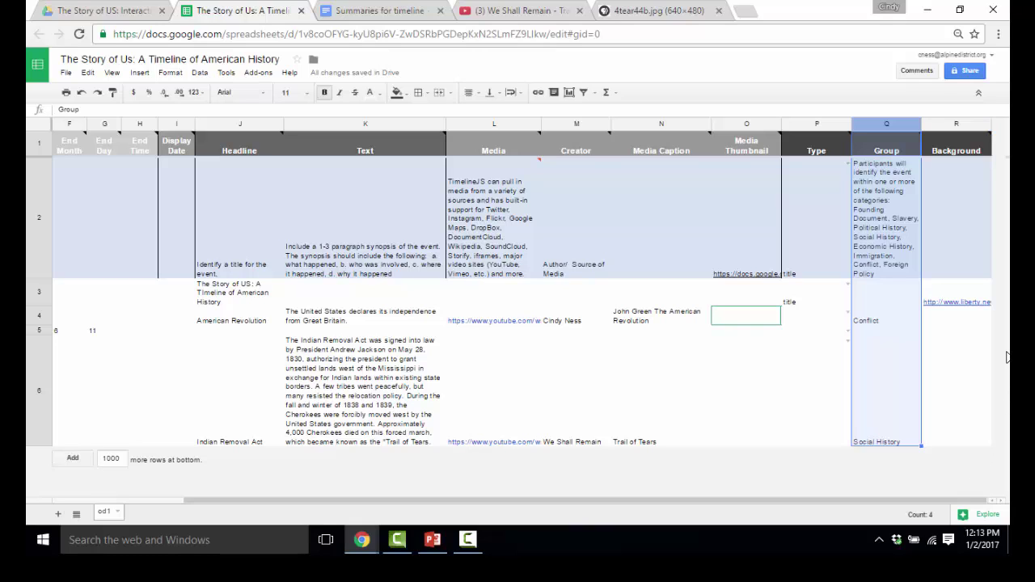
# - Select cell R6, the Indian Removal Act background, and put the Trail of Tears image beside the colour list
pyautogui.click(980, 364)
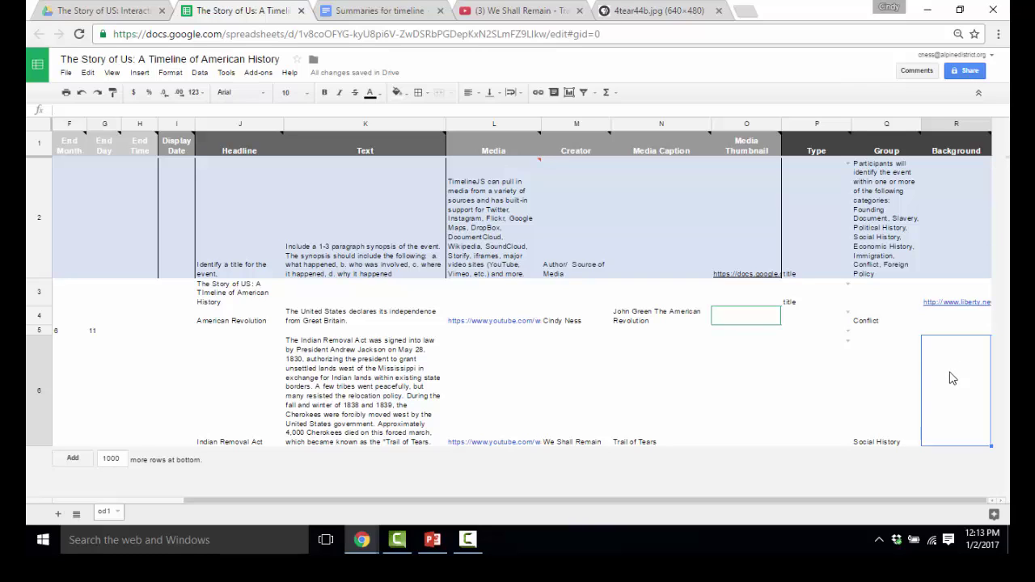
pyautogui.click(620, 12)
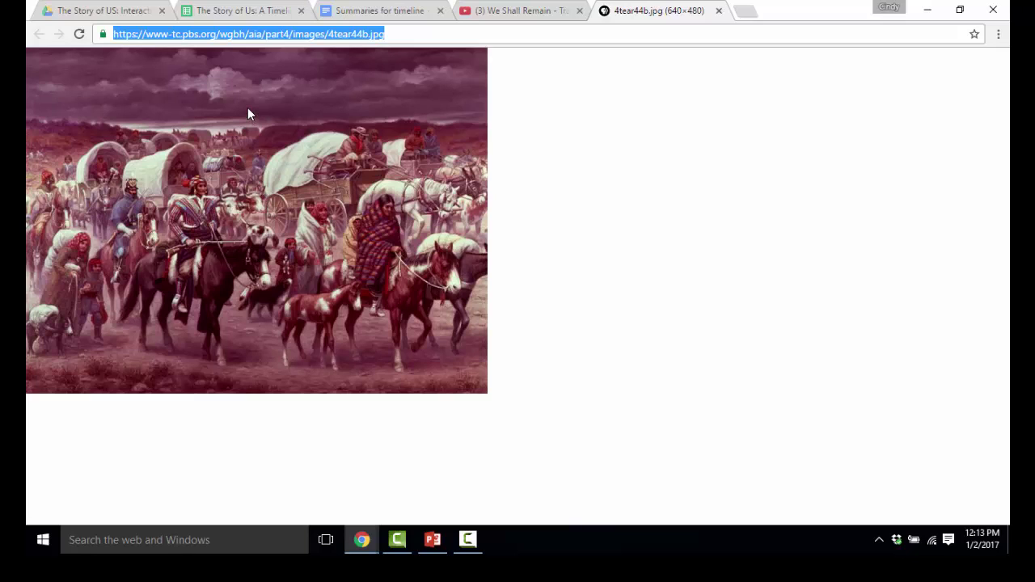
pyautogui.click(959, 10)
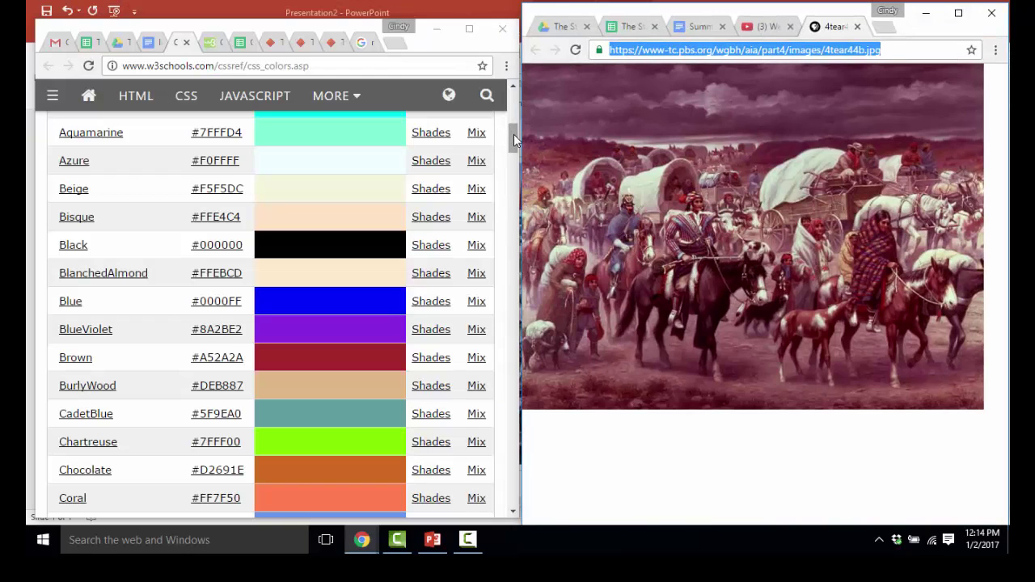
# - Copy DimGray's hex code #696969 from the w3schools list and return to The Story of Us spreadsheet
pyautogui.moveTo(514, 134); pyautogui.dragTo(514, 193)
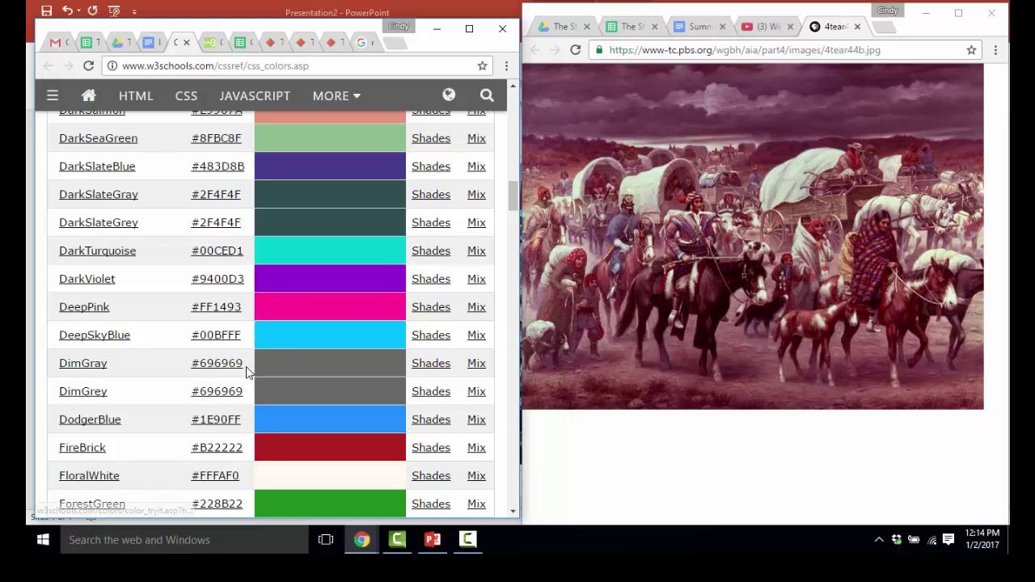
pyautogui.moveTo(244, 365); pyautogui.dragTo(186, 367)
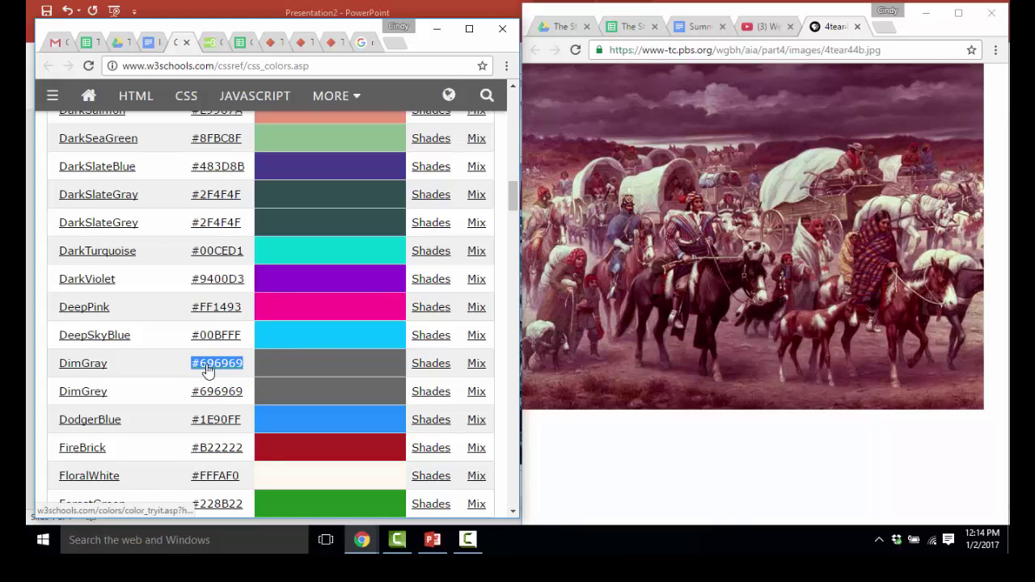
pyautogui.rightClick(207, 368)
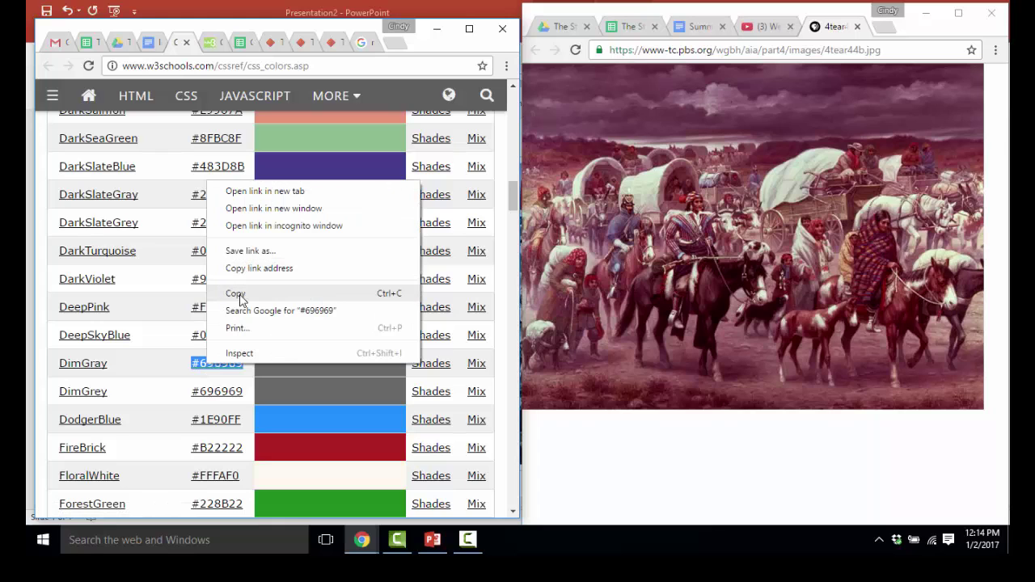
pyautogui.click(240, 296)
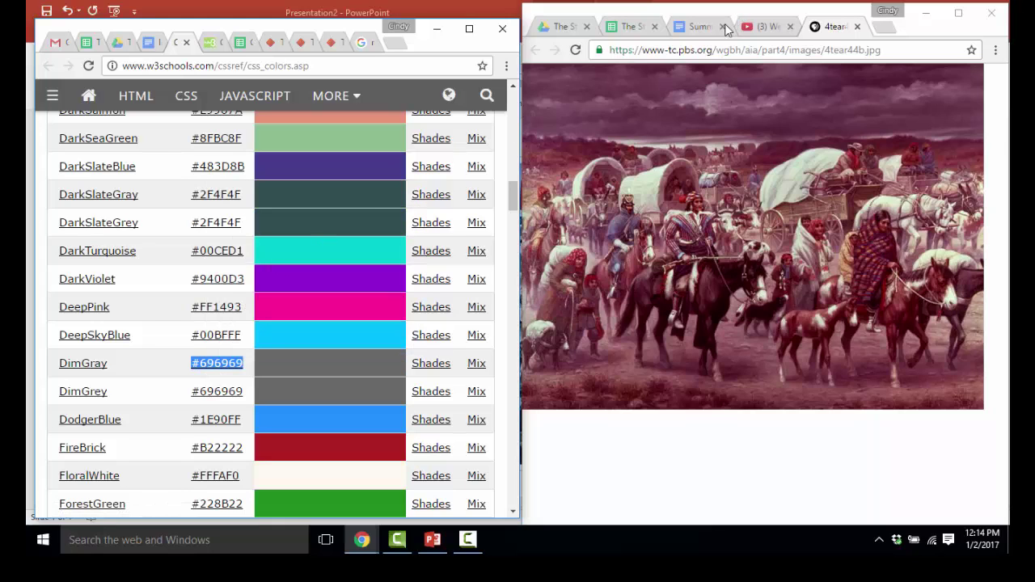
pyautogui.click(632, 27)
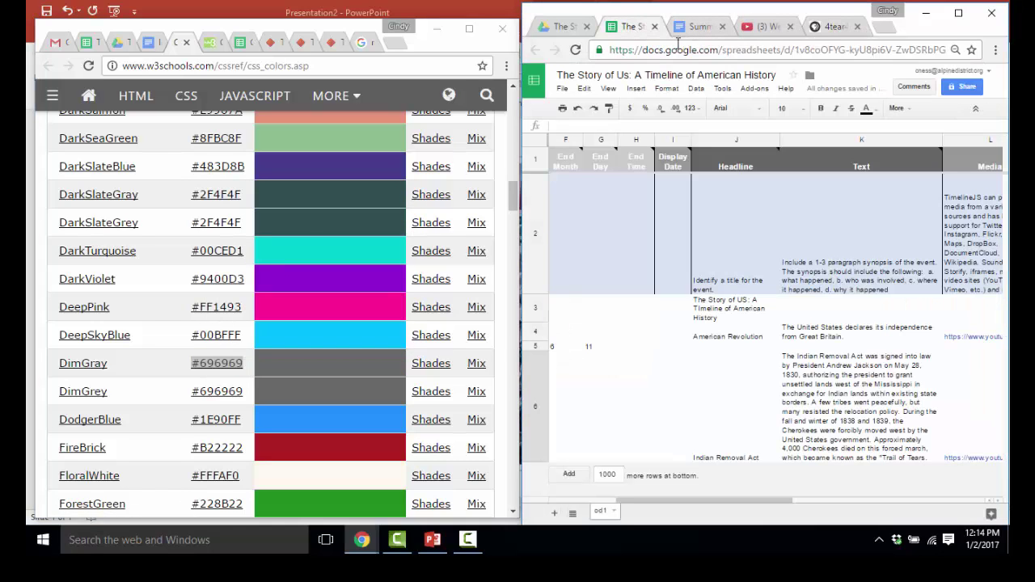
# - Paste #696969 into cell R6 of the maximized spreadsheet
pyautogui.click(959, 14)
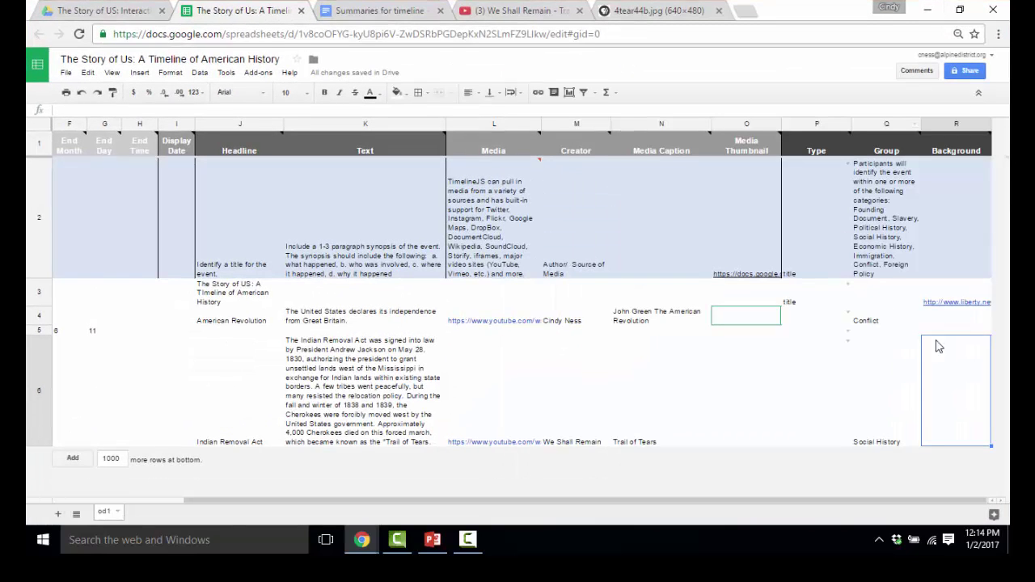
pyautogui.rightClick(948, 436)
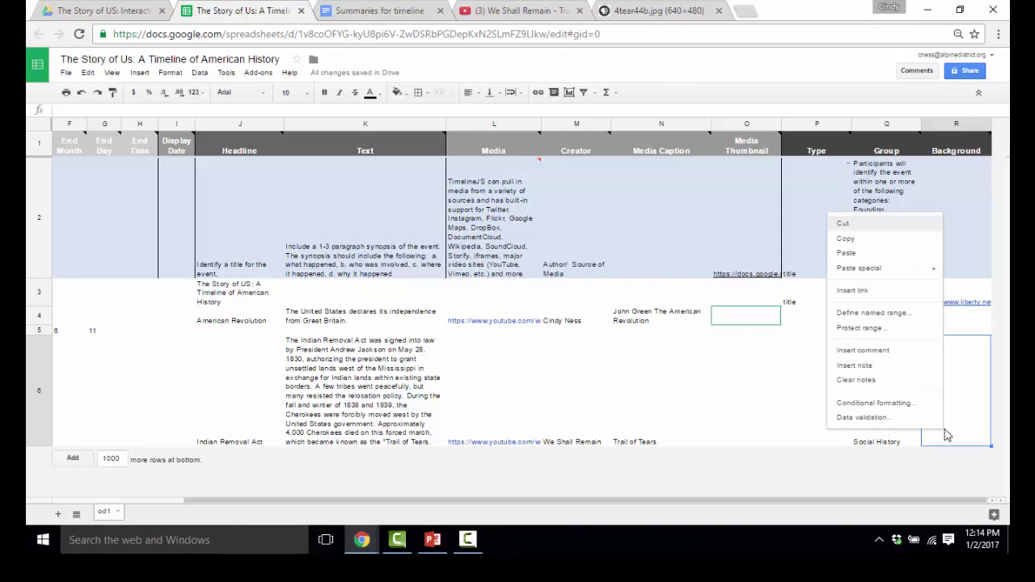
pyautogui.hotkey('ctrl', 'v')
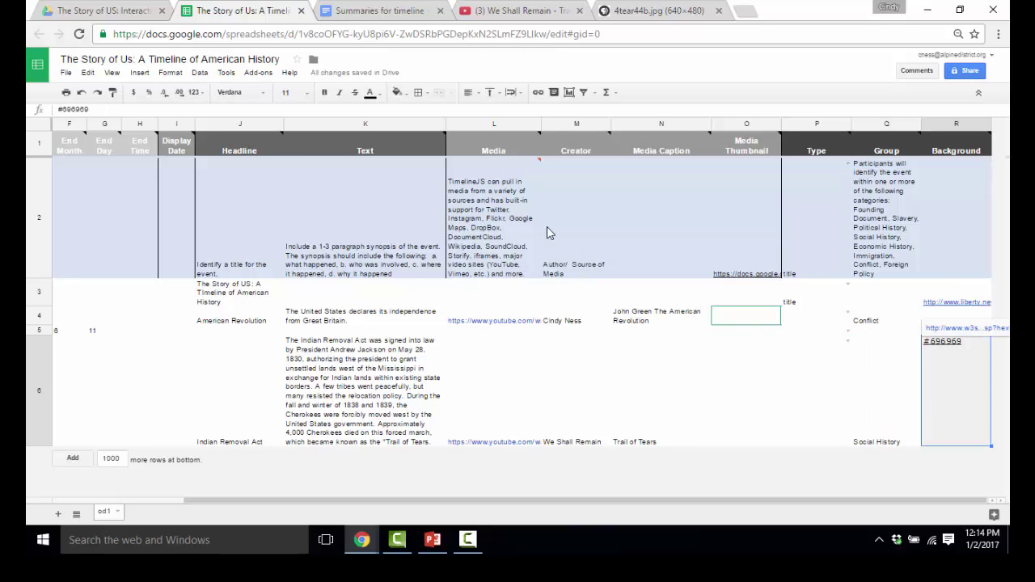
pyautogui.click(65, 72)
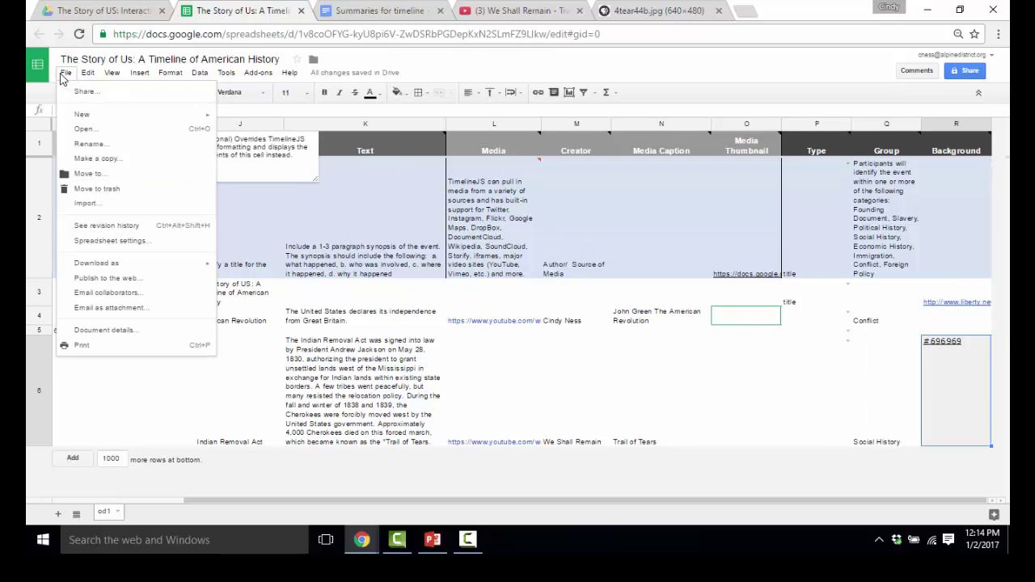
# - Choose File > Publish to the web to confirm the sheet is already published
pyautogui.click(96, 279)
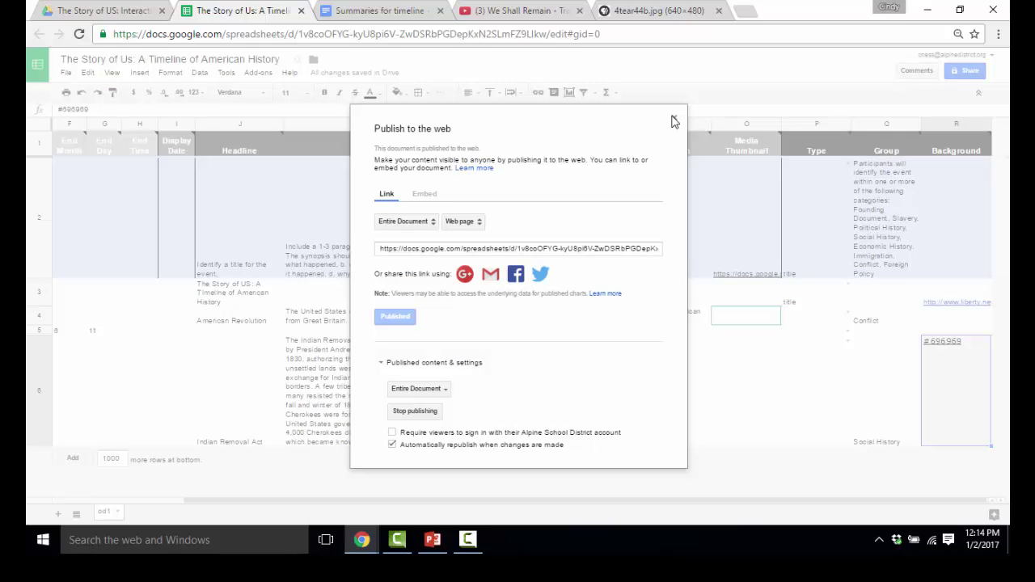
# - Reload the TimelineJS preview and advance to the Indian Removal Act slide's DimGray background
pyautogui.click(960, 9)
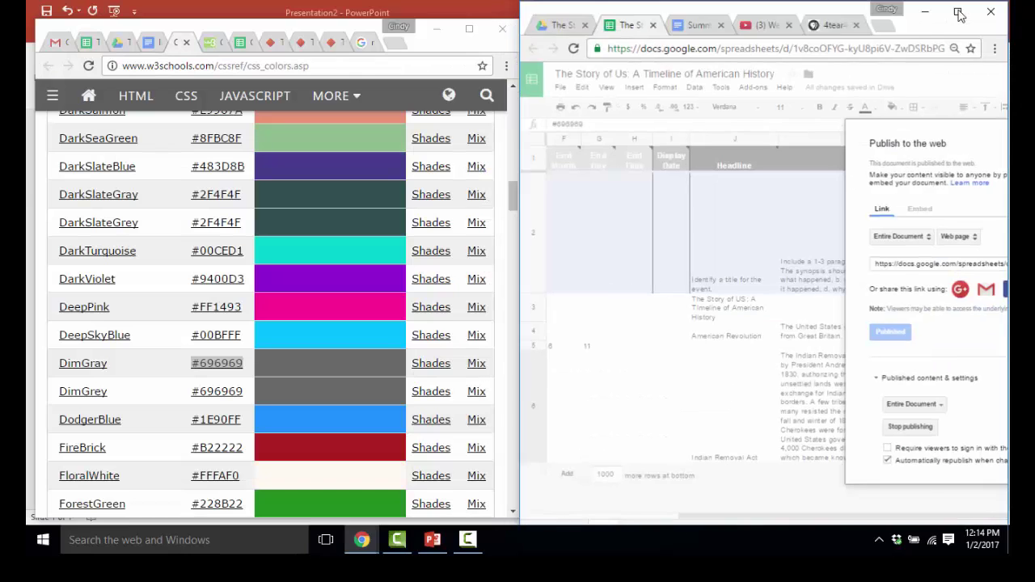
pyautogui.click(274, 45)
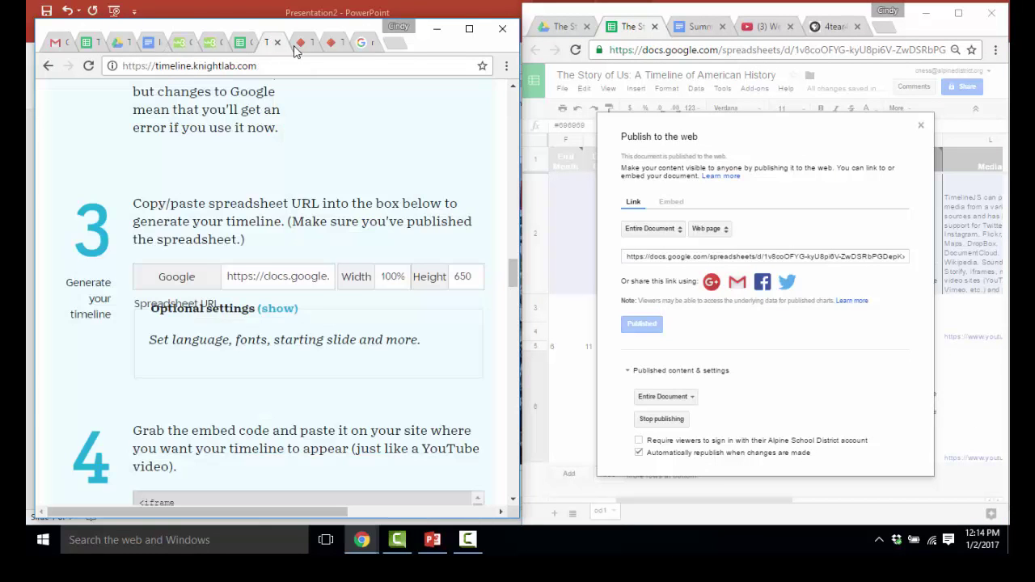
pyautogui.click(304, 45)
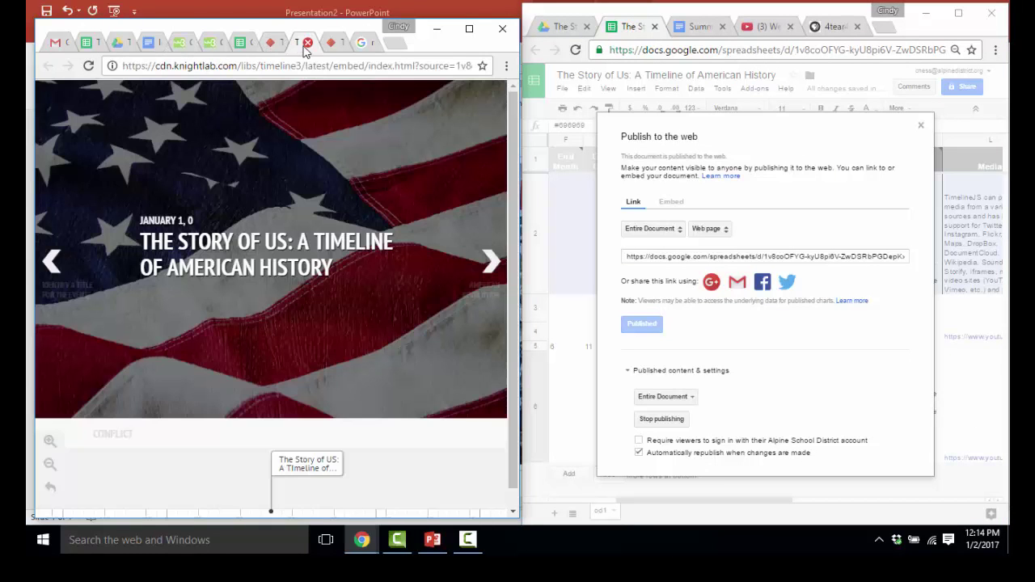
pyautogui.click(88, 67)
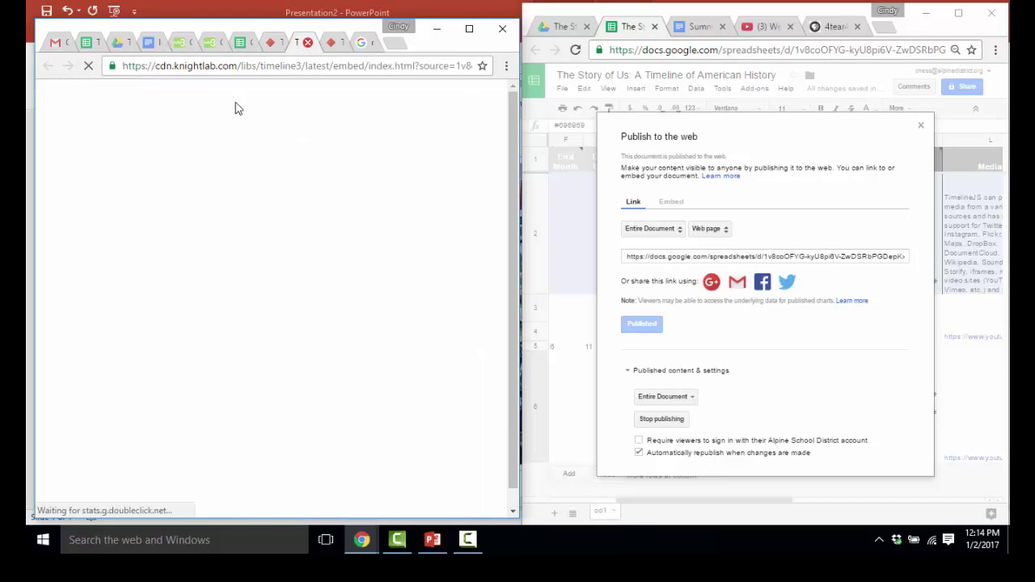
pyautogui.click(469, 28)
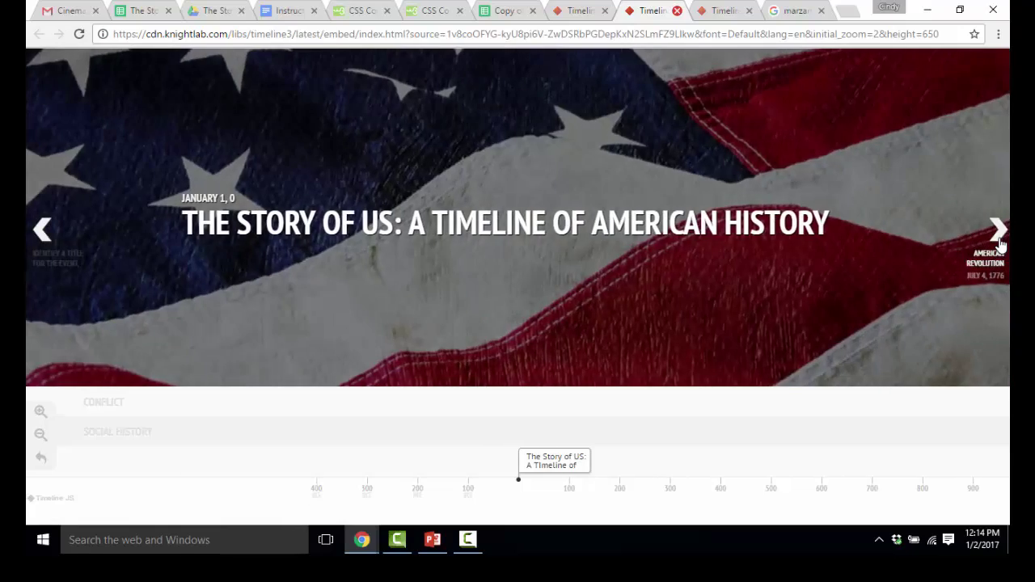
pyautogui.click(1000, 235)
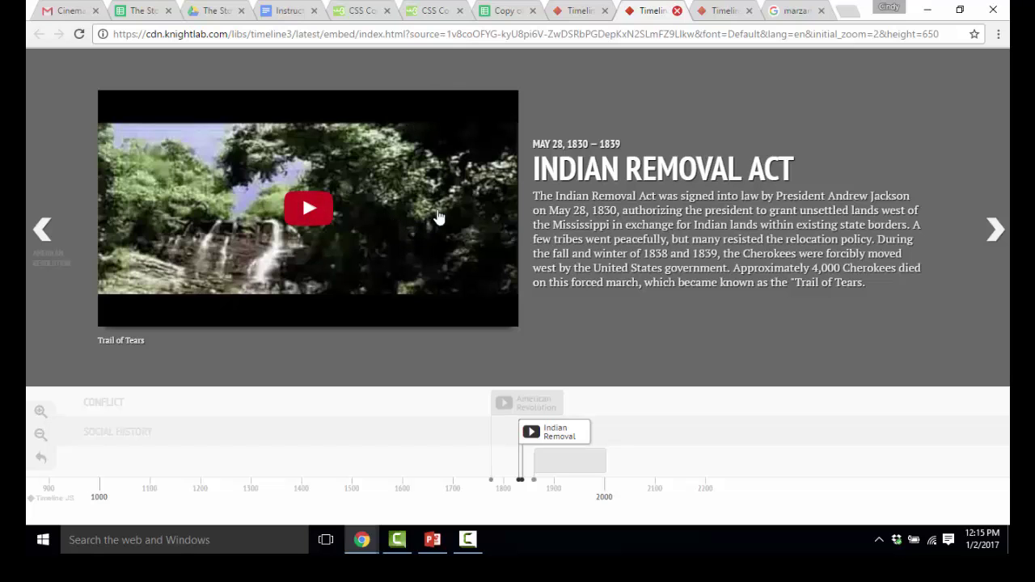
pyautogui.click(960, 10)
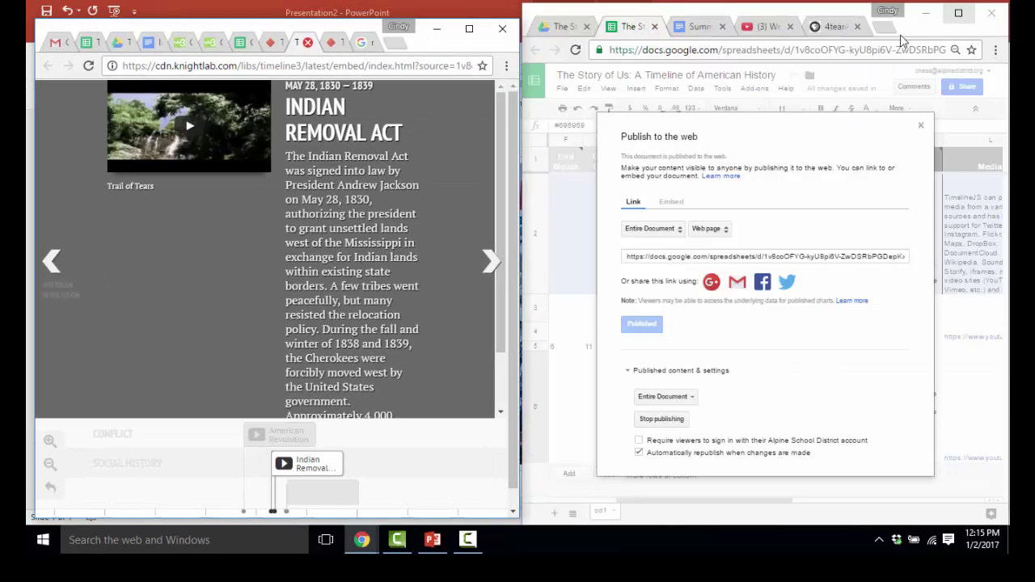
# - Copy the Trail of Tears painting's image address from the pbs.org tab
pyautogui.click(833, 26)
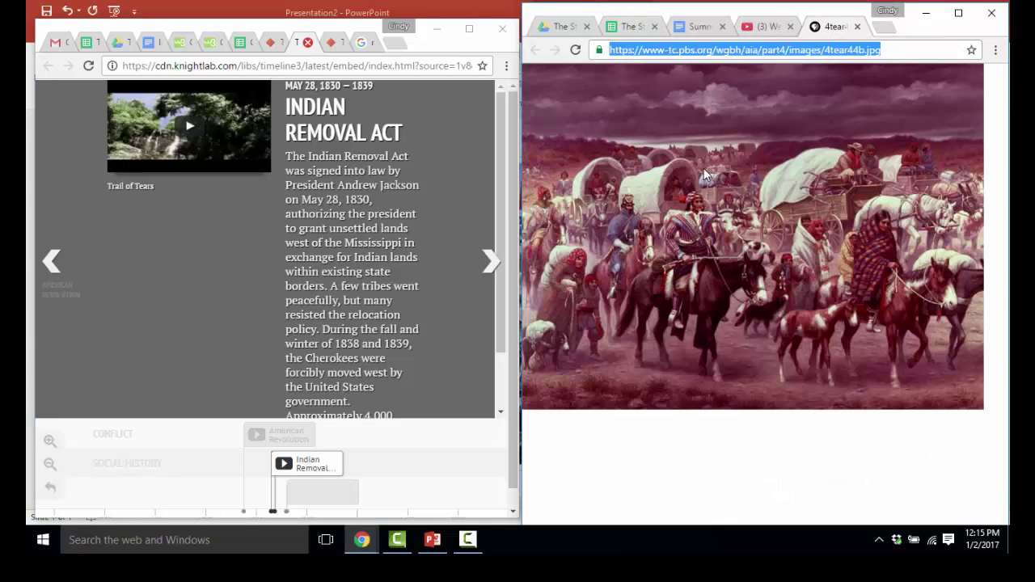
pyautogui.click(746, 158)
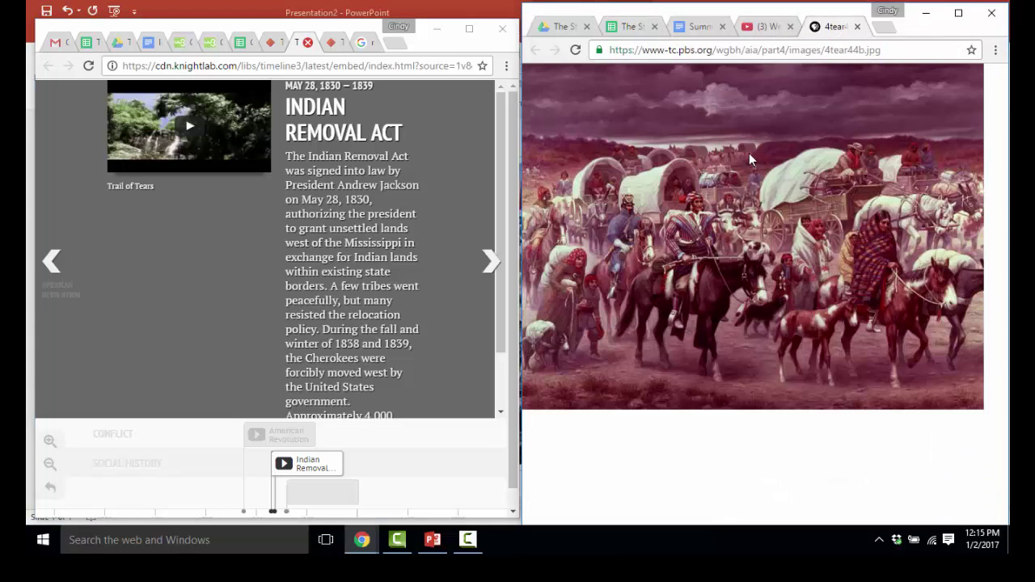
pyautogui.click(718, 52)
pyautogui.rightClick(718, 59)
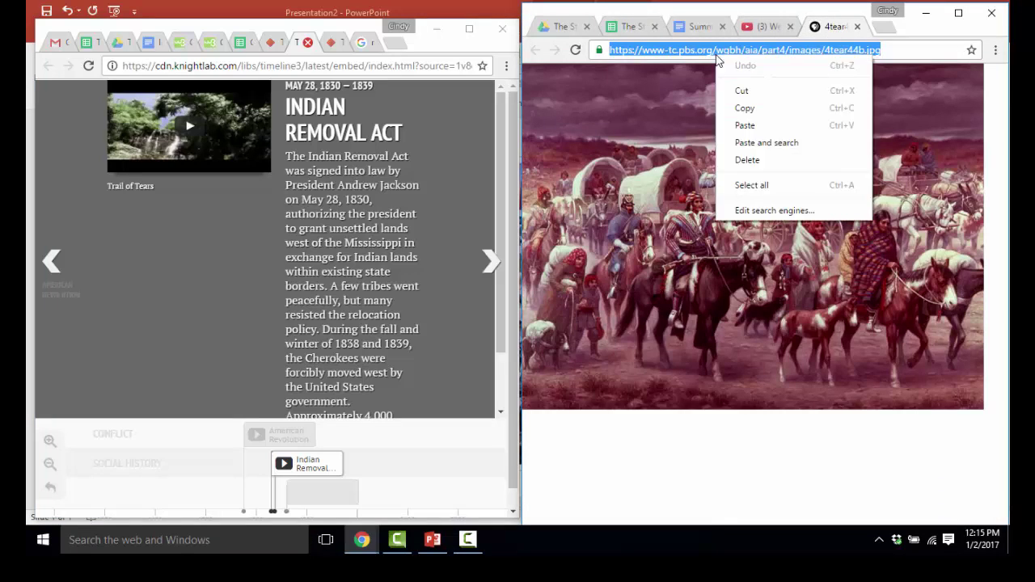
pyautogui.click(739, 106)
pyautogui.click(630, 28)
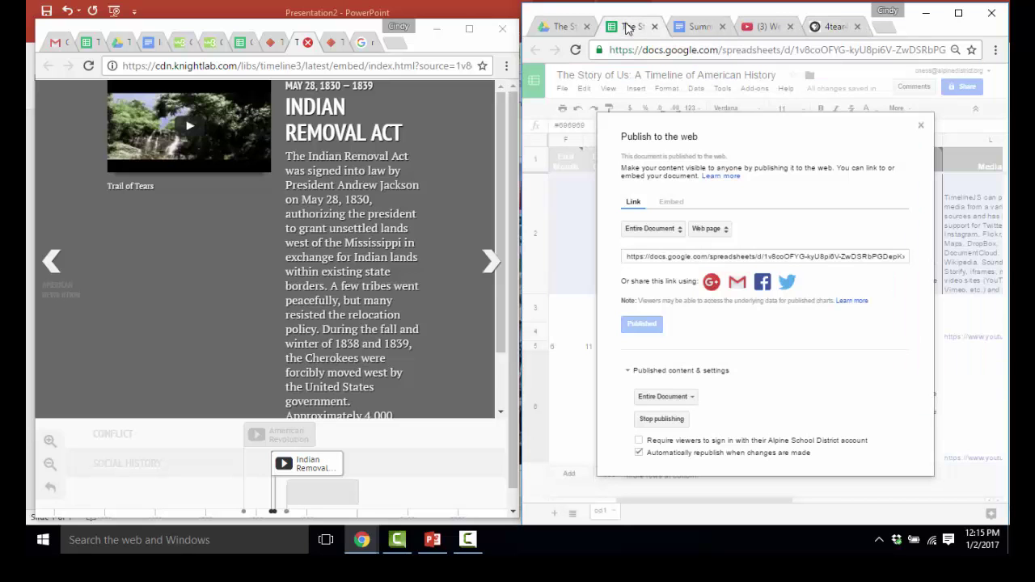
pyautogui.click(921, 125)
pyautogui.click(959, 13)
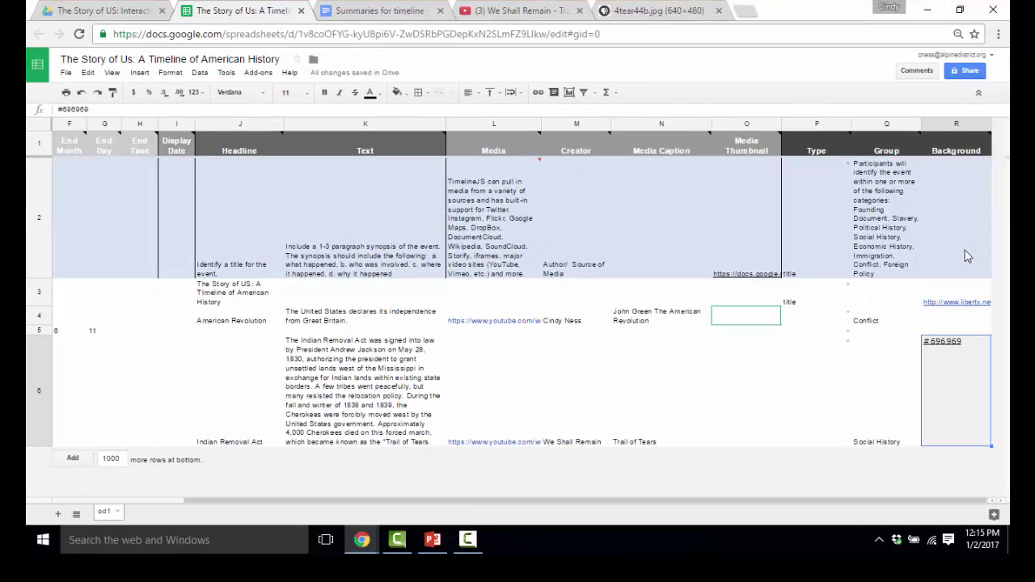
# - Replace #696969 in cell R6 with the painting's image URL, then reopen Publish to the web
pyautogui.doubleClick(970, 347)
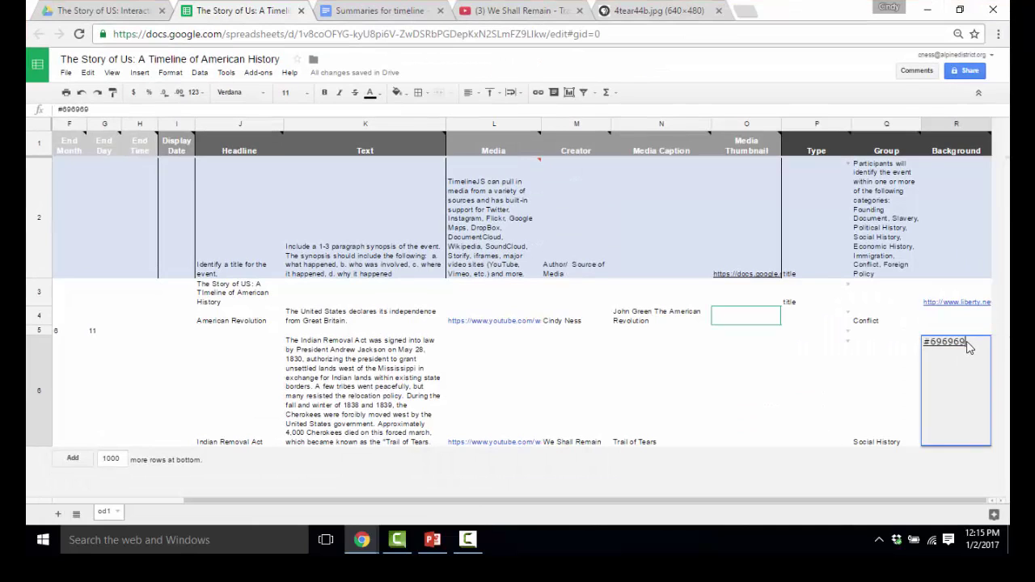
pyautogui.moveTo(969, 342); pyautogui.dragTo(923, 343)
pyautogui.press('BackSpace')
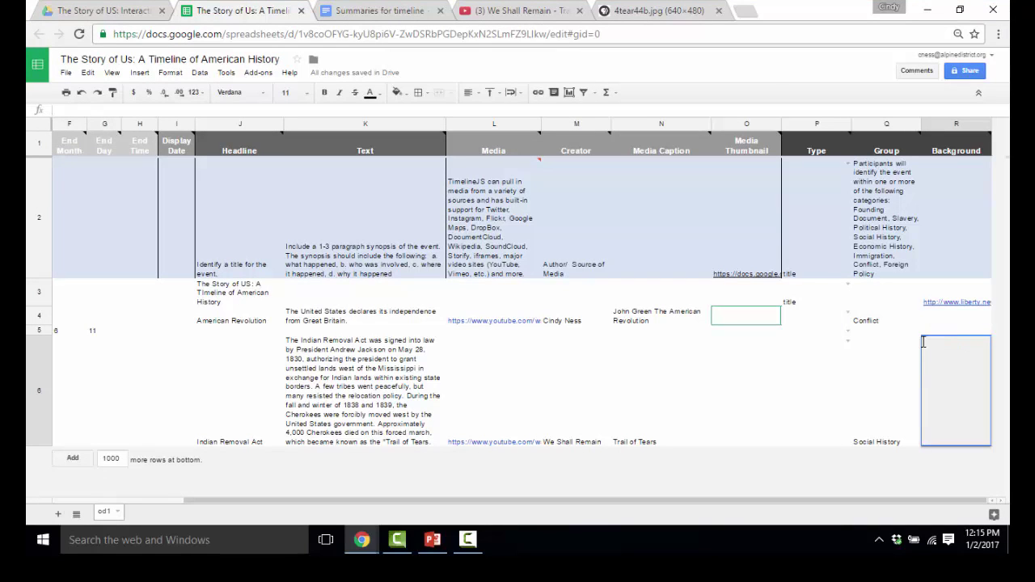
pyautogui.rightClick(924, 343)
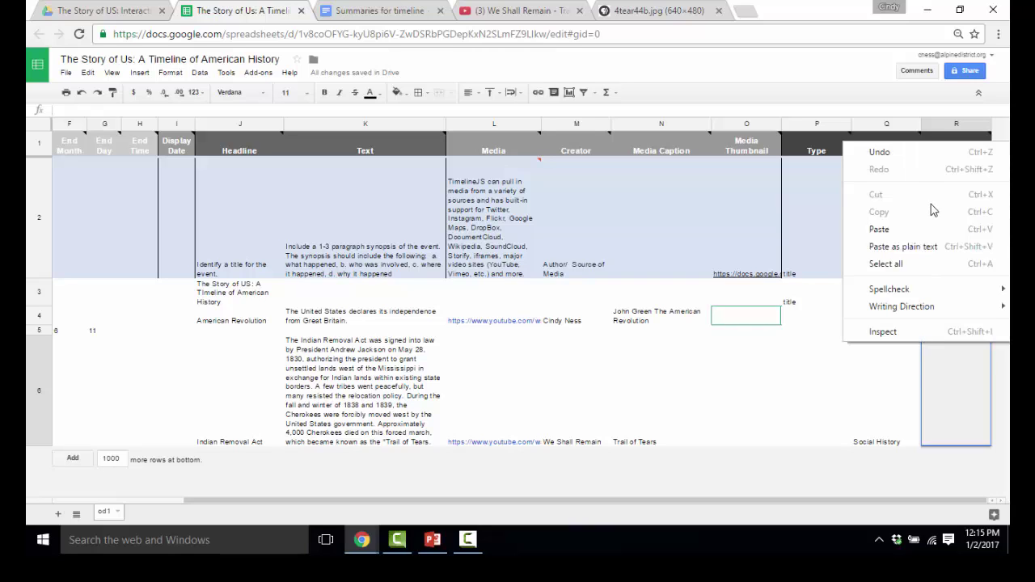
pyautogui.click(928, 229)
pyautogui.click(852, 356)
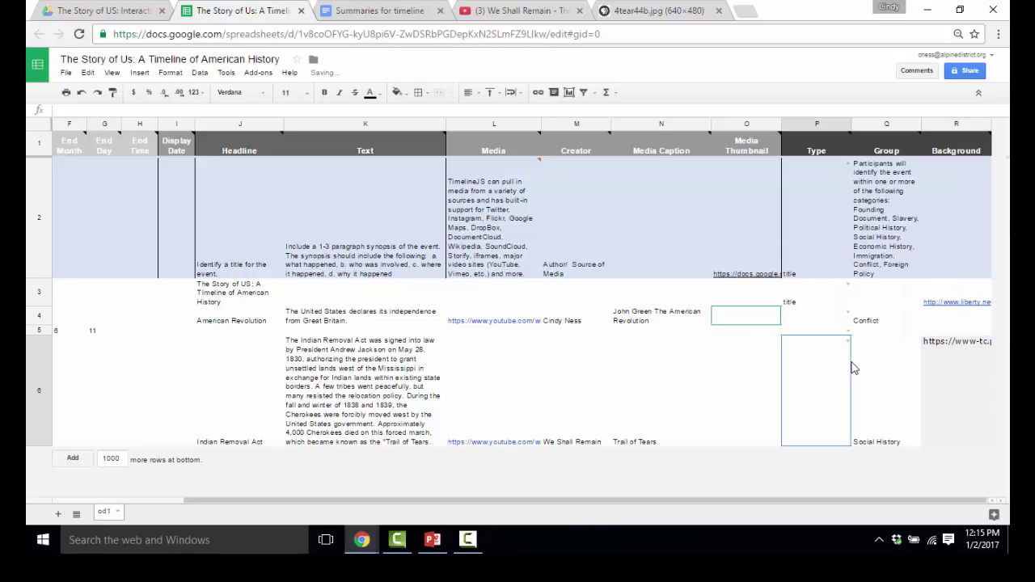
pyautogui.click(66, 73)
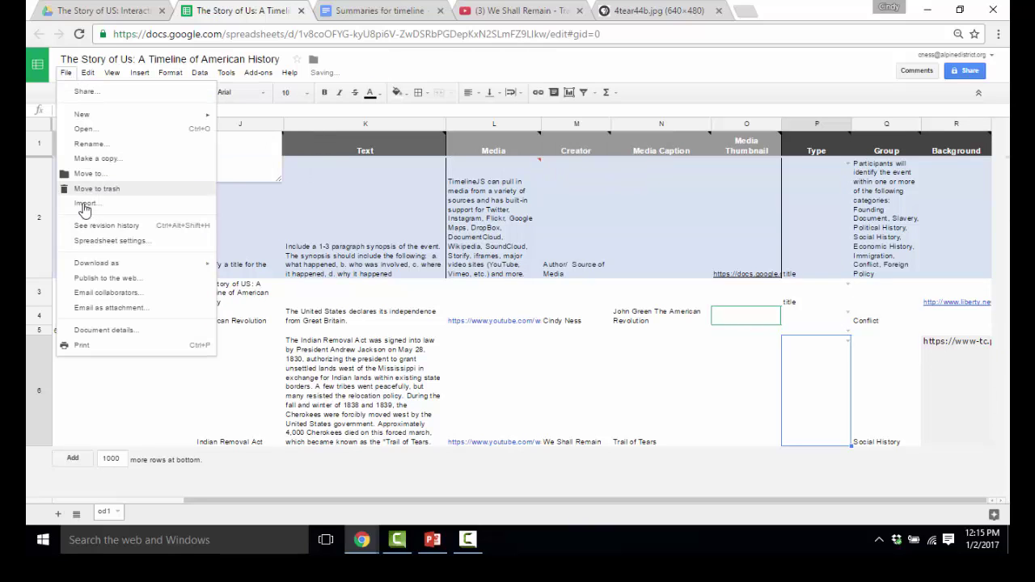
pyautogui.click(101, 277)
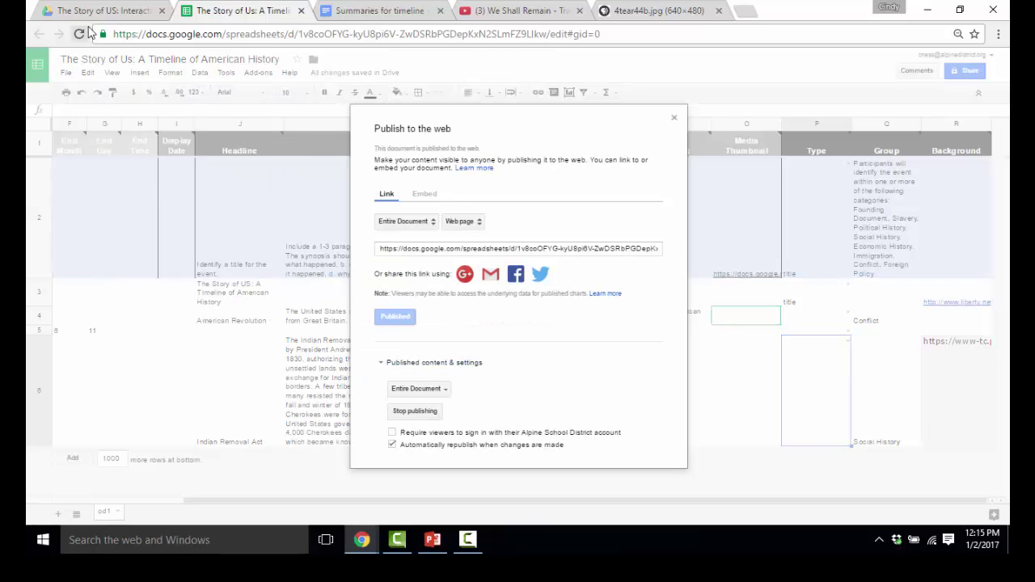
# - Reload the preview to see the painting behind the Indian Removal Act slide, then step back to American Revolution
pyautogui.click(960, 9)
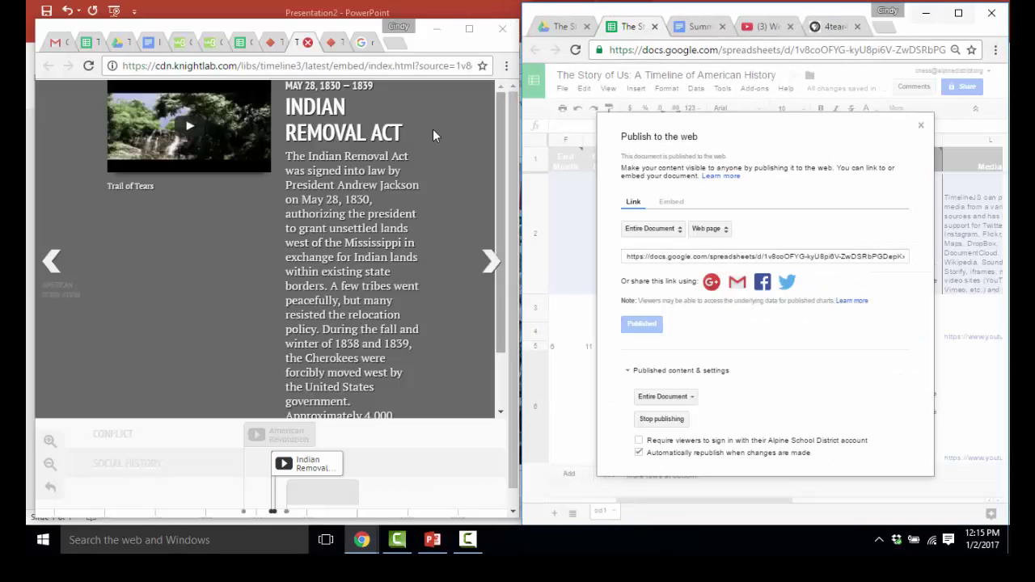
pyautogui.click(453, 29)
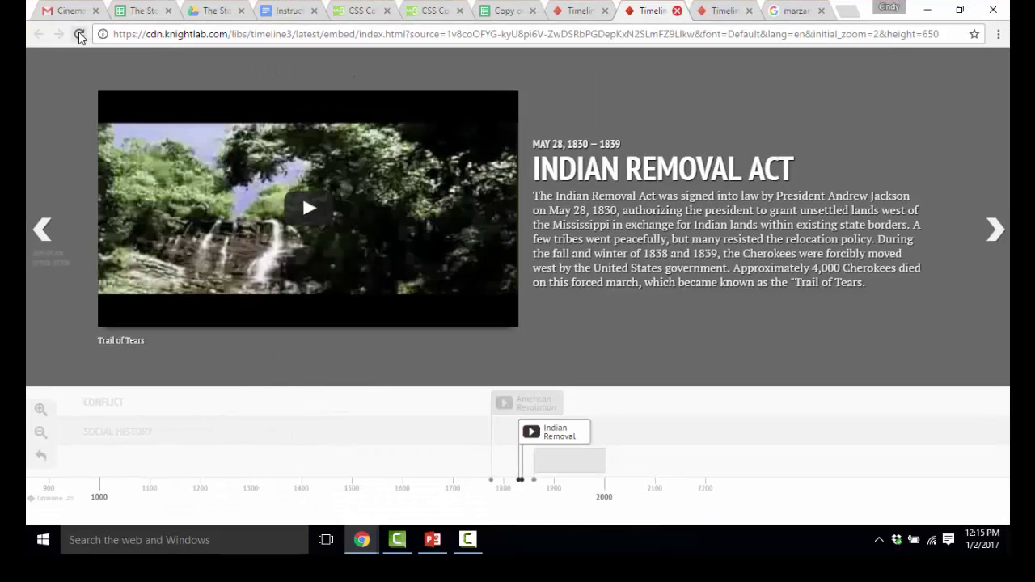
pyautogui.click(79, 33)
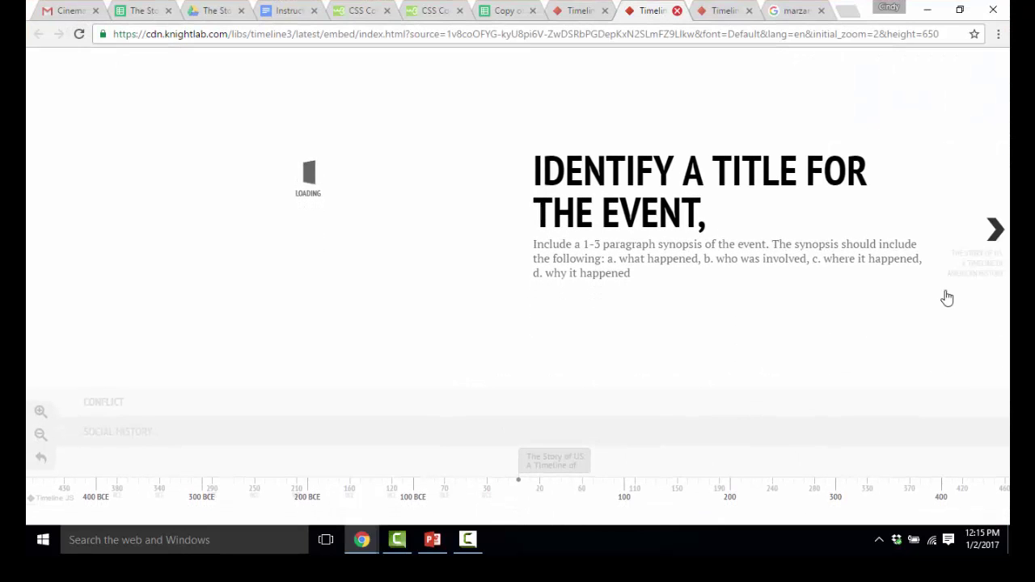
pyautogui.click(996, 229)
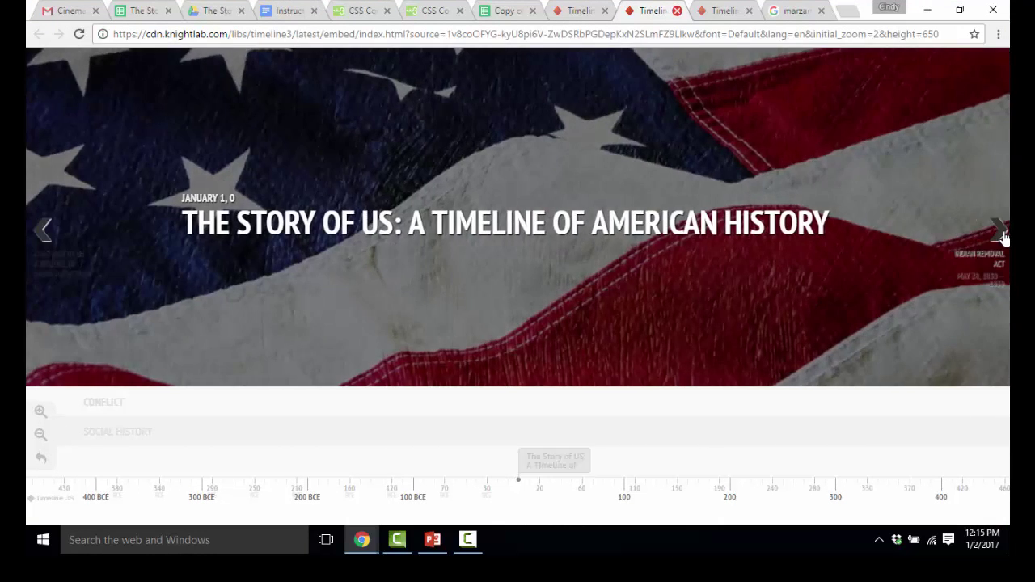
pyautogui.click(1003, 233)
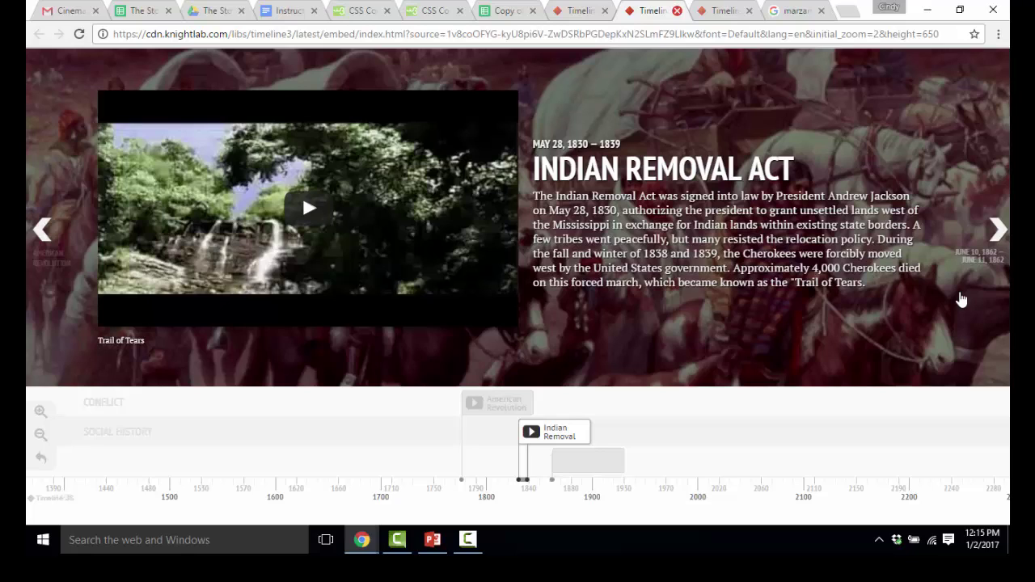
pyautogui.click(53, 233)
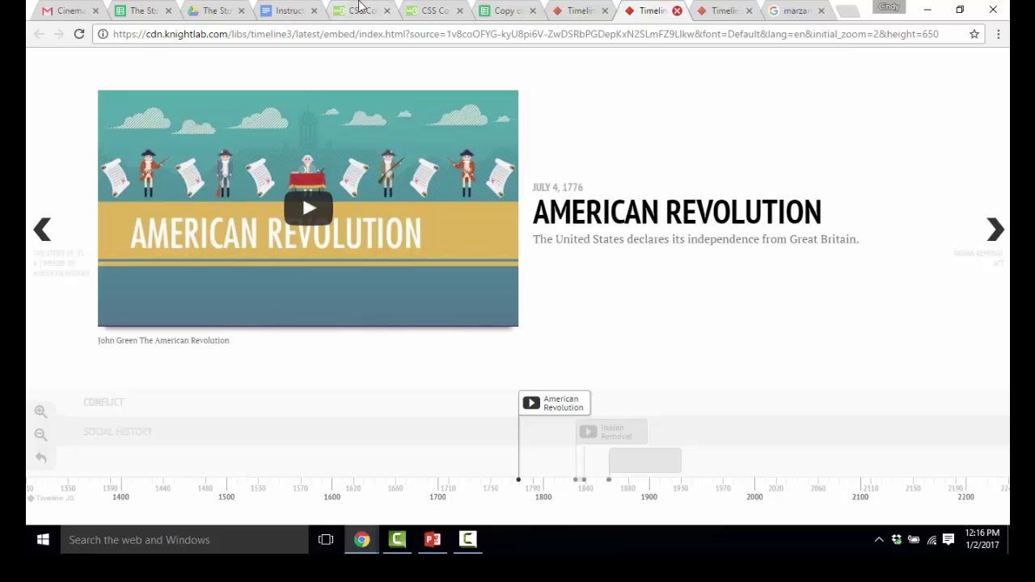
# - Close the Publish to the web dialog and bring up 'Working Copy A Timeline of American History 1'
pyautogui.click(505, 15)
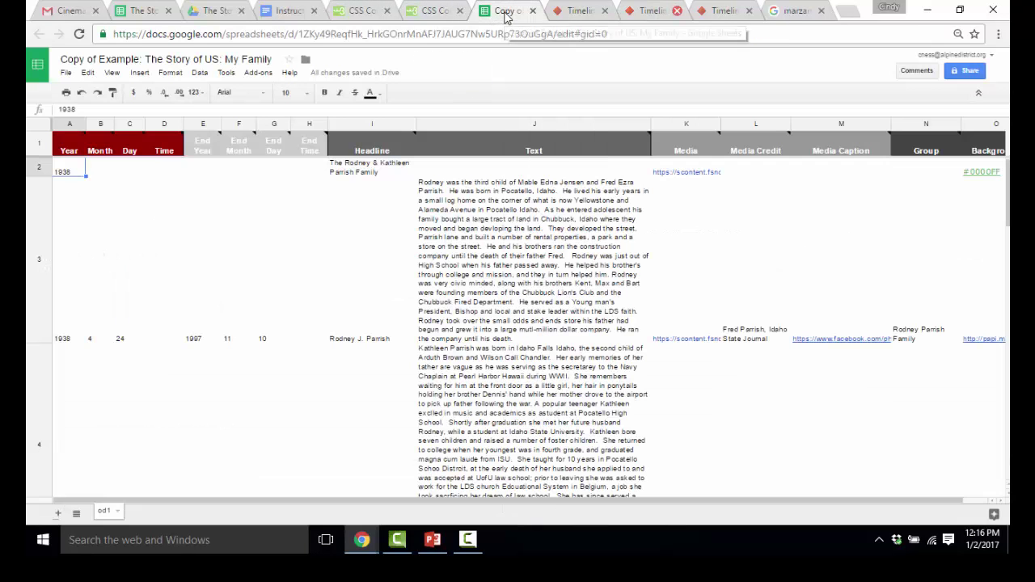
pyautogui.click(959, 10)
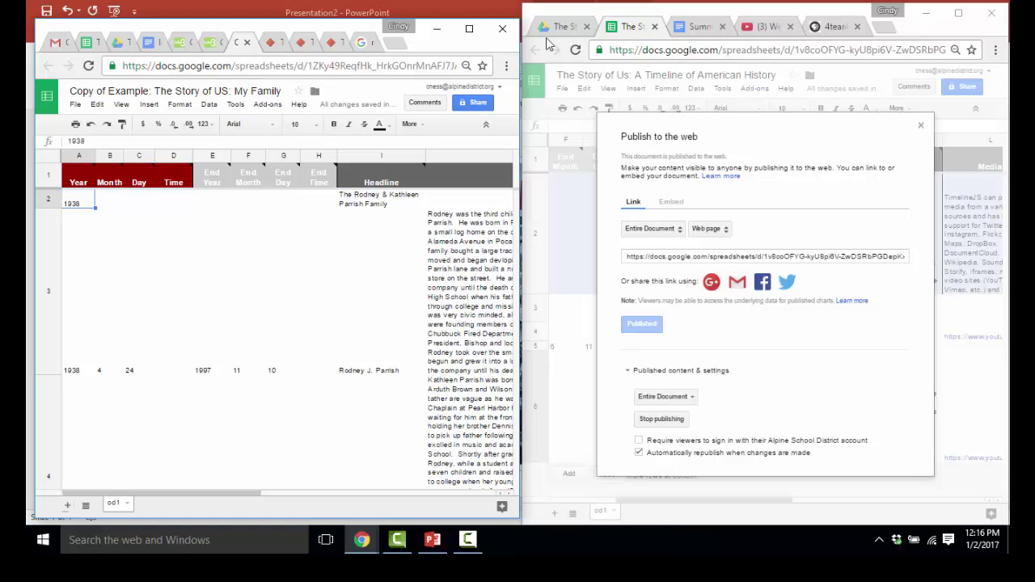
pyautogui.click(923, 132)
pyautogui.click(923, 128)
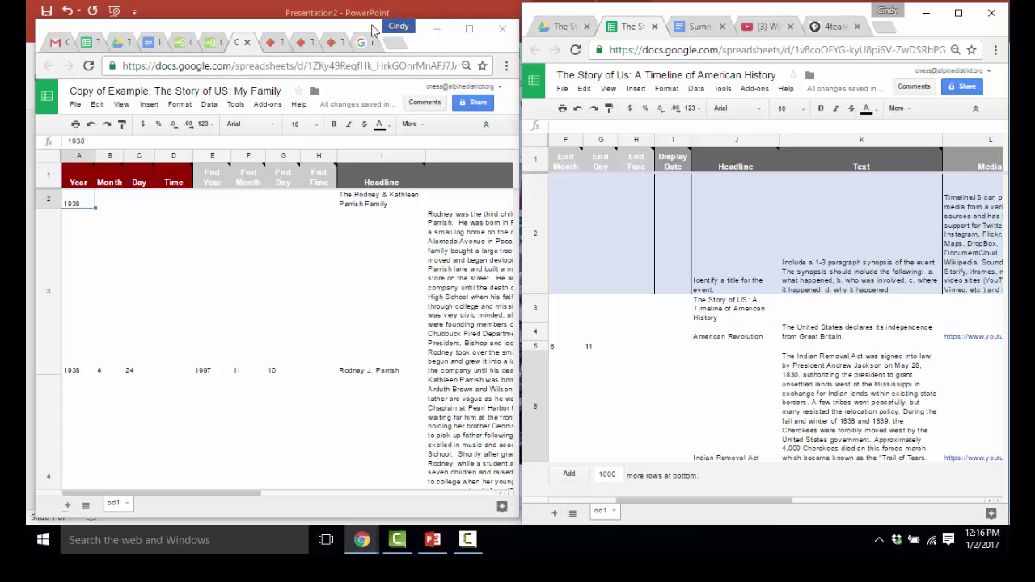
pyautogui.click(153, 42)
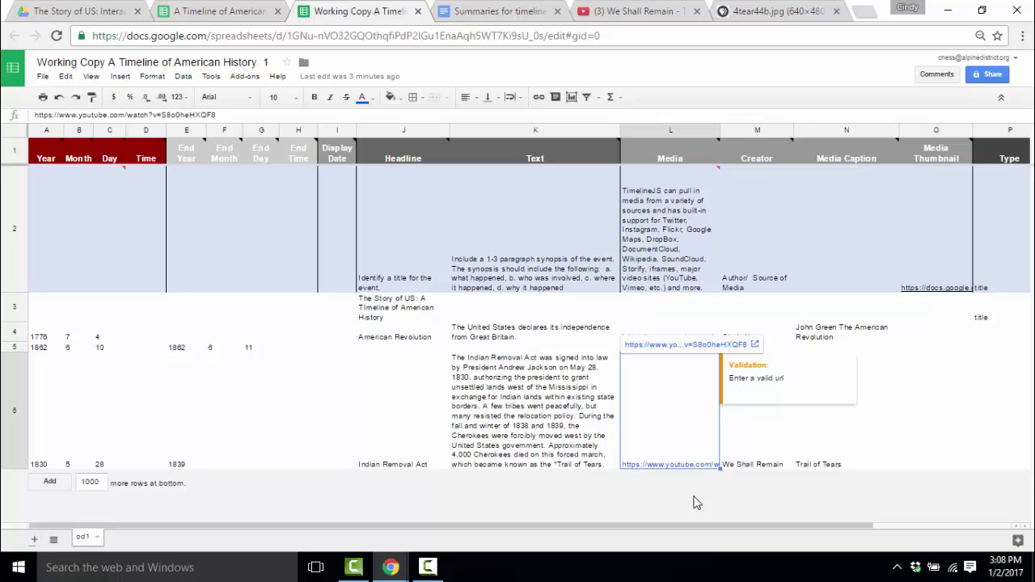
# - Switch to the Working Copy timeline spreadsheet and open its File menu
pyautogui.click(226, 11)
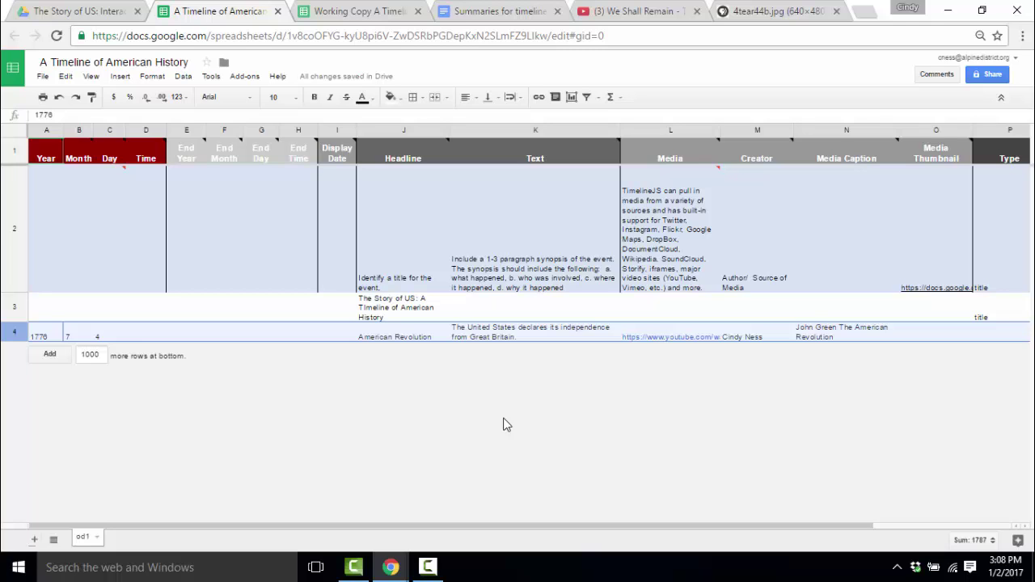
pyautogui.click(339, 14)
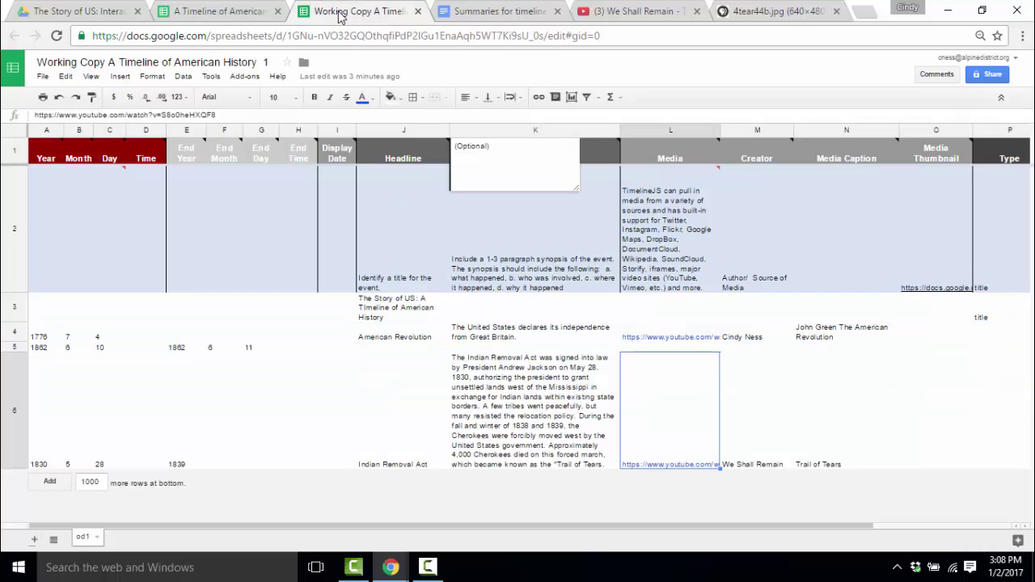
pyautogui.click(42, 78)
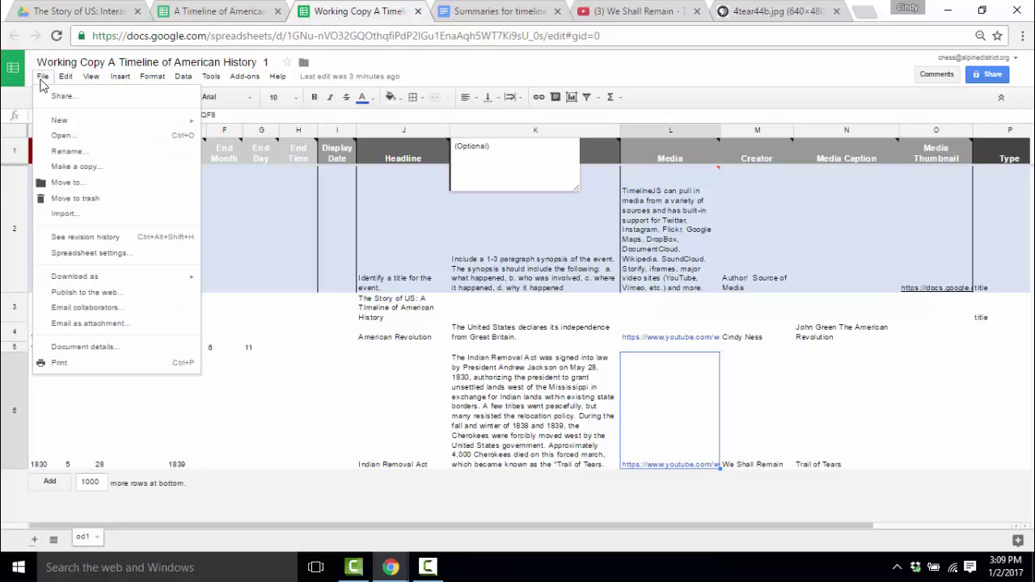
# - Publish the entire Working Copy spreadsheet to the web as a web page and copy its public link
pyautogui.click(81, 294)
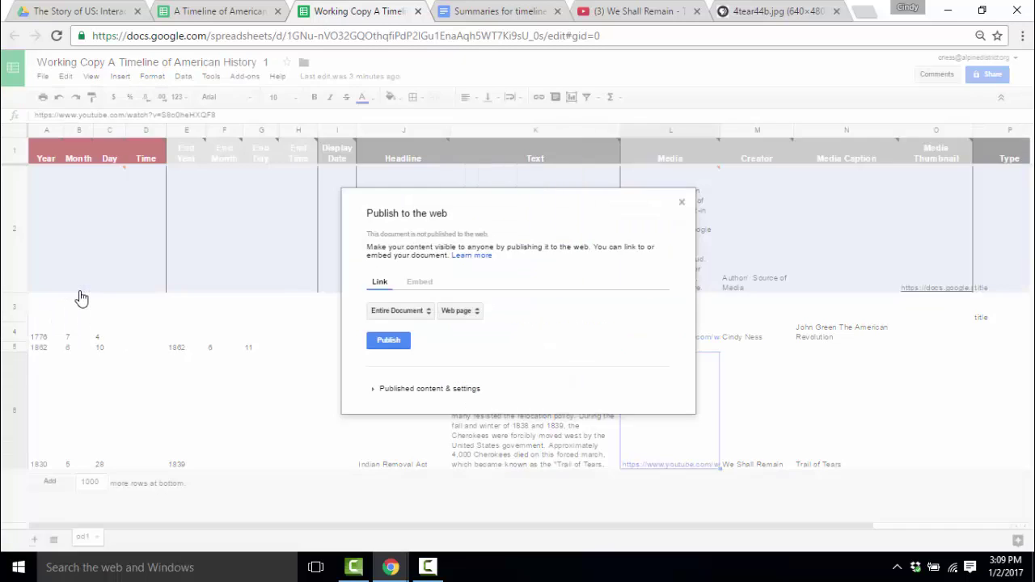
pyautogui.click(418, 391)
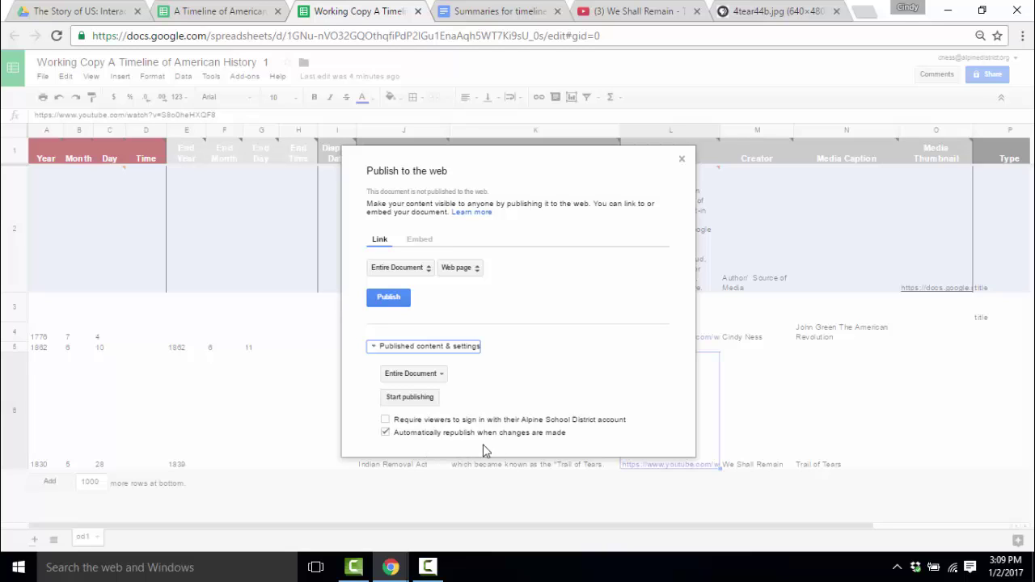
pyautogui.click(392, 305)
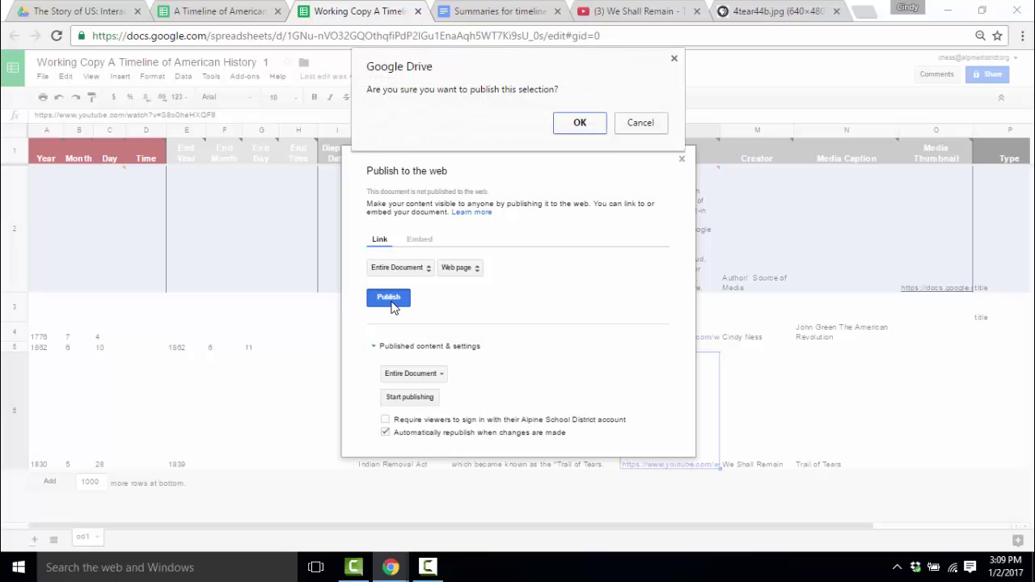
pyautogui.click(580, 123)
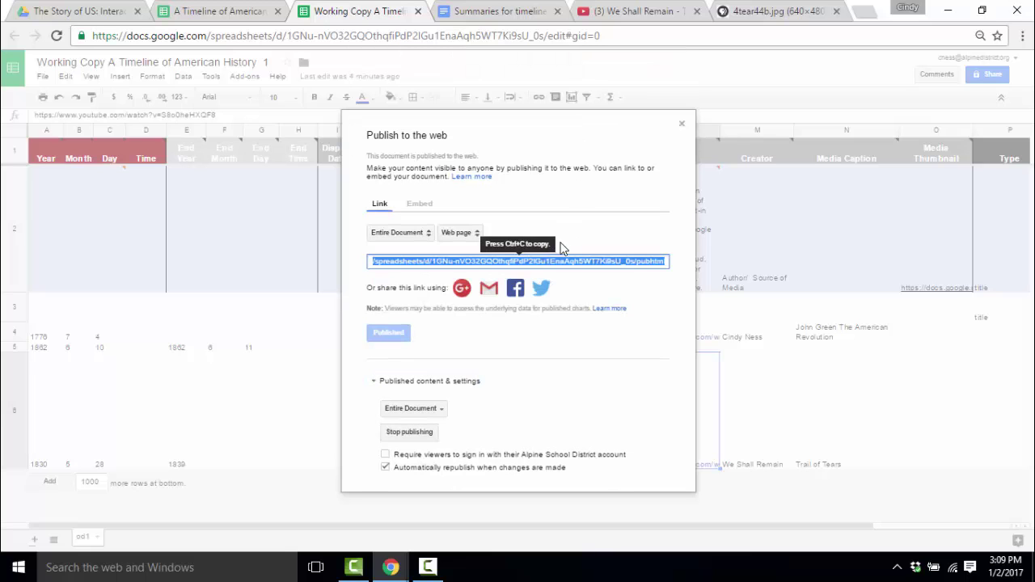
pyautogui.rightClick(498, 263)
pyautogui.click(525, 270)
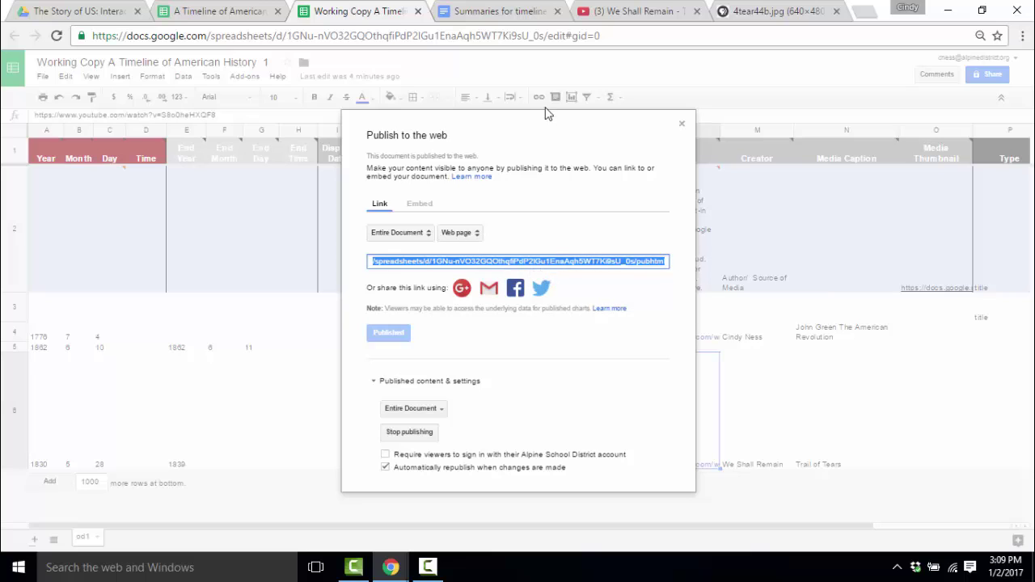
# - Open the Instructions doc from the Drive folder and scroll to the timeline.knightlab.com link
pyautogui.click(93, 6)
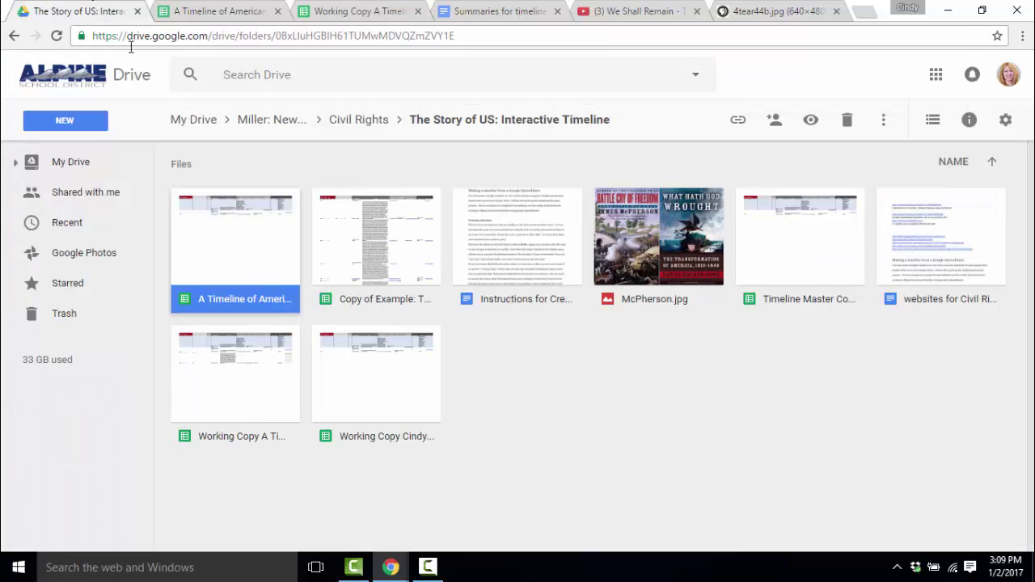
pyautogui.doubleClick(526, 261)
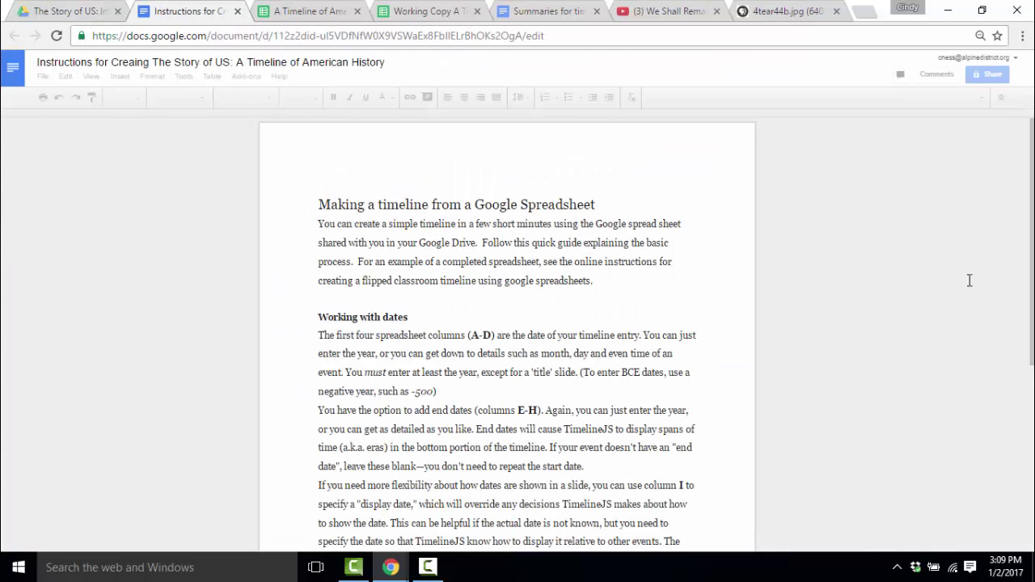
pyautogui.click(1033, 320)
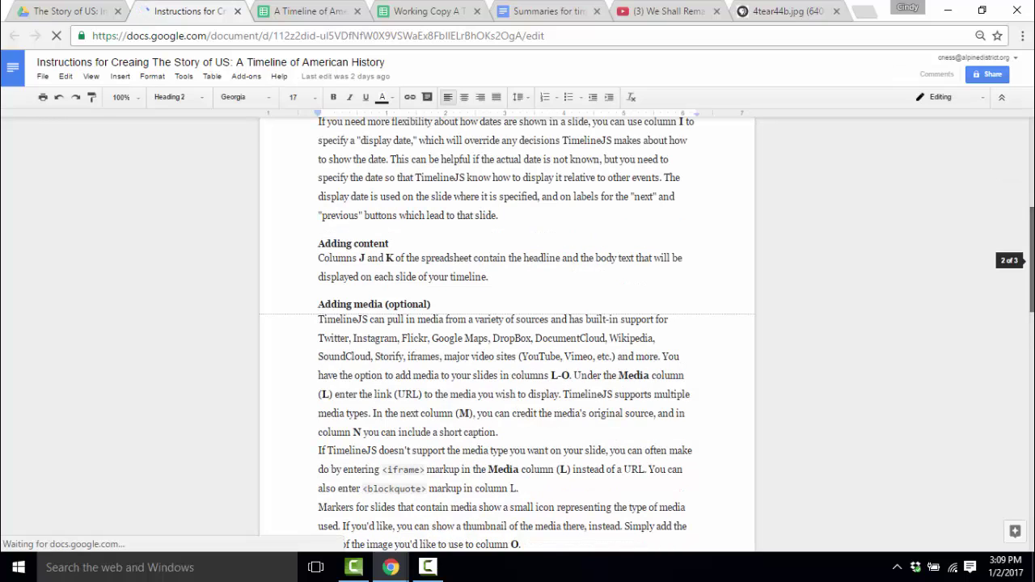
pyautogui.moveTo(1031, 321); pyautogui.dragTo(1032, 483)
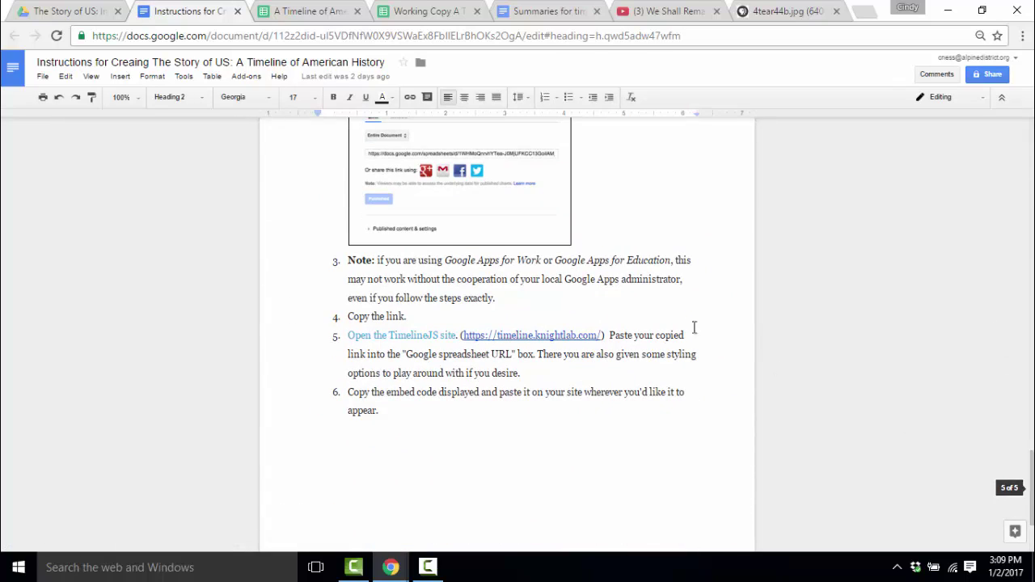
pyautogui.click(598, 335)
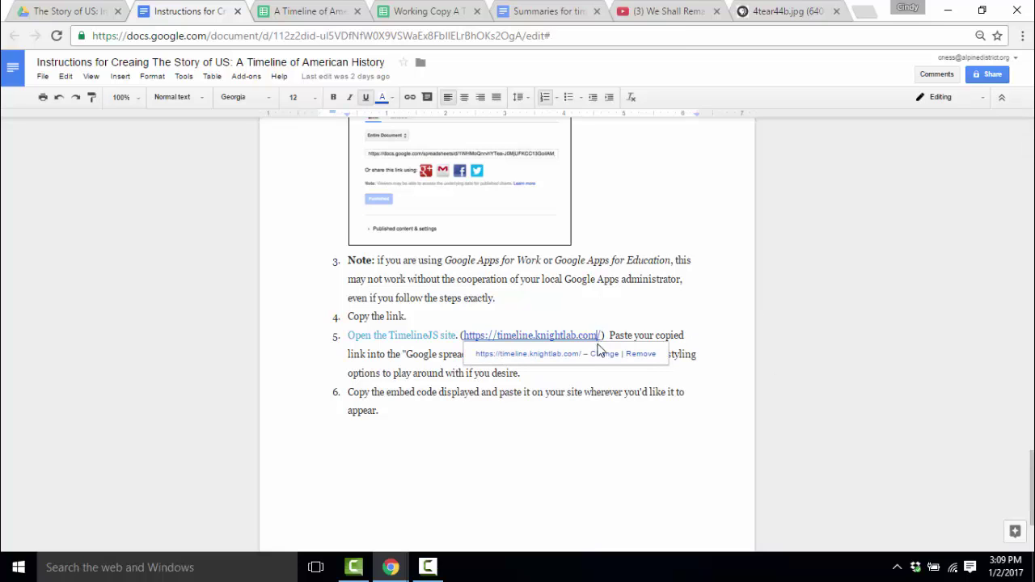
# - On TimelineJS's Make a Timeline page, paste the published spreadsheet link into the Google Spreadsheet URL box
pyautogui.click(562, 355)
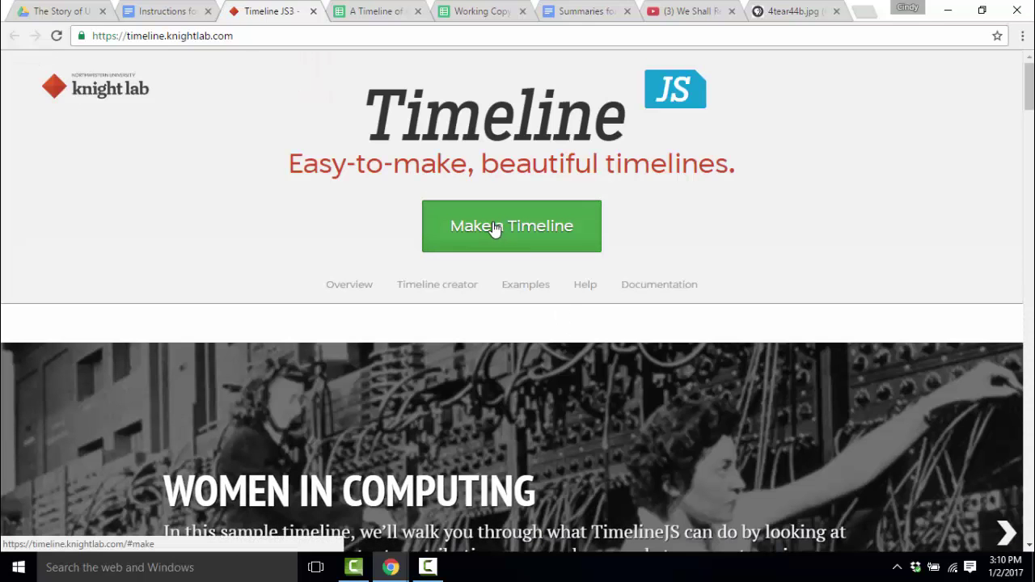
pyautogui.click(495, 229)
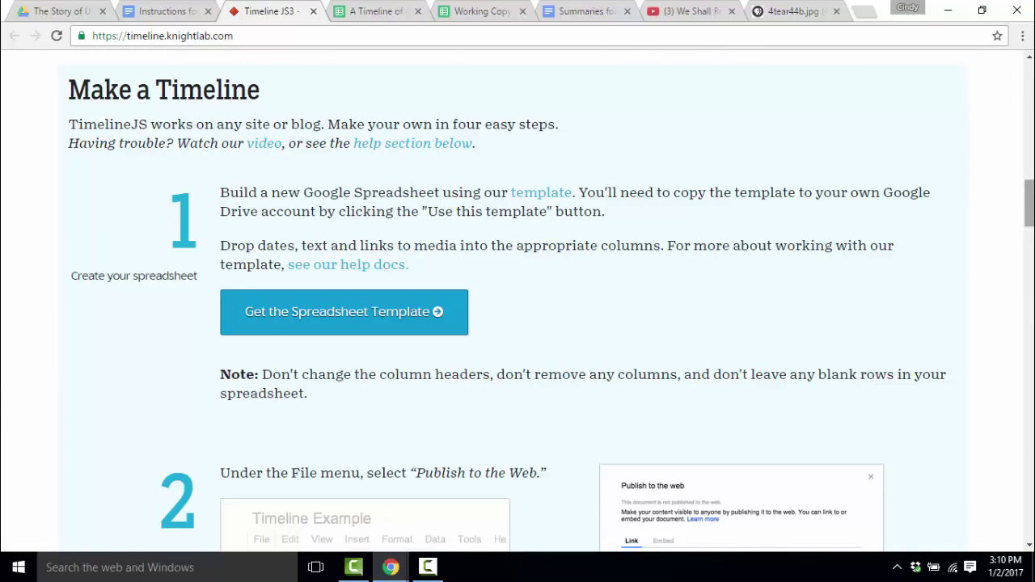
pyautogui.scroll(-2, 1029, 266)
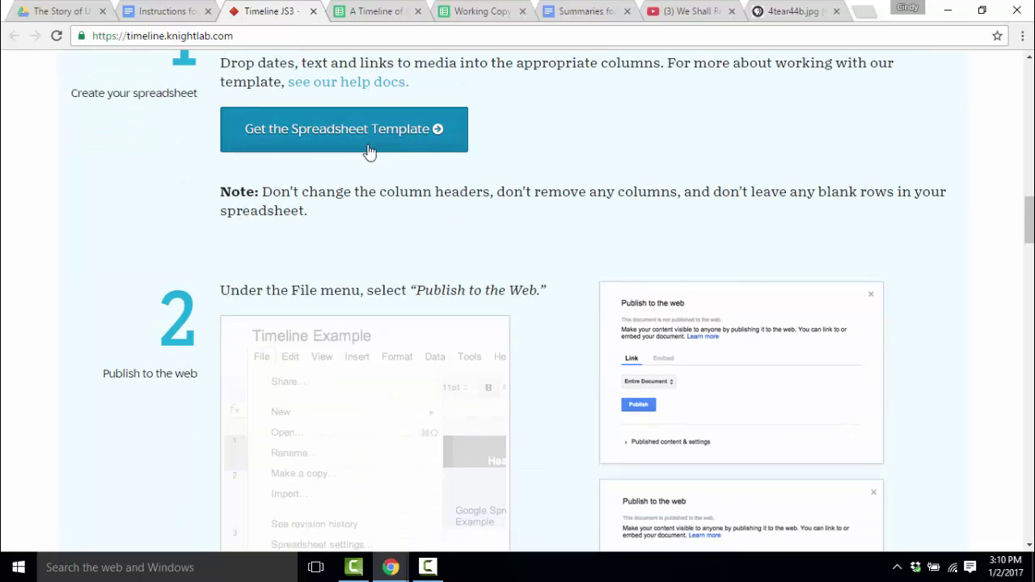
pyautogui.scroll(-4, 1030, 217)
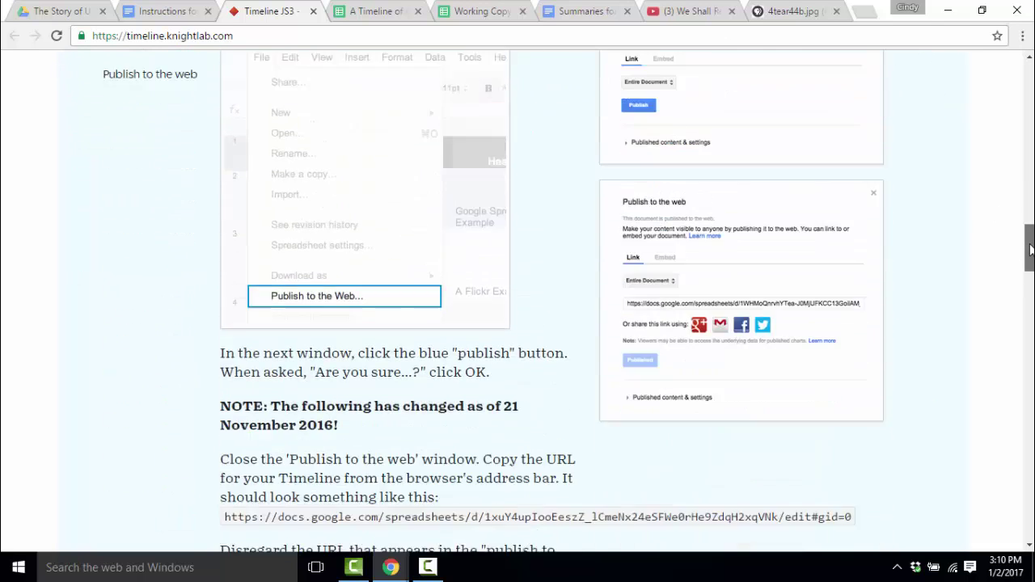
pyautogui.scroll(-3, 485, 364)
pyautogui.rightClick(435, 372)
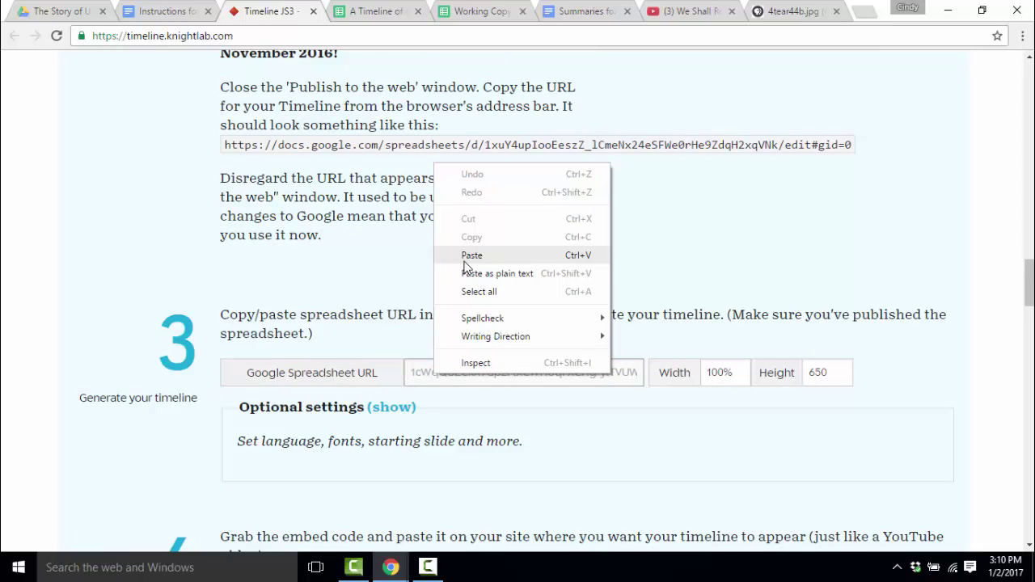
pyautogui.click(472, 256)
pyautogui.moveTo(1027, 295); pyautogui.dragTo(1030, 323)
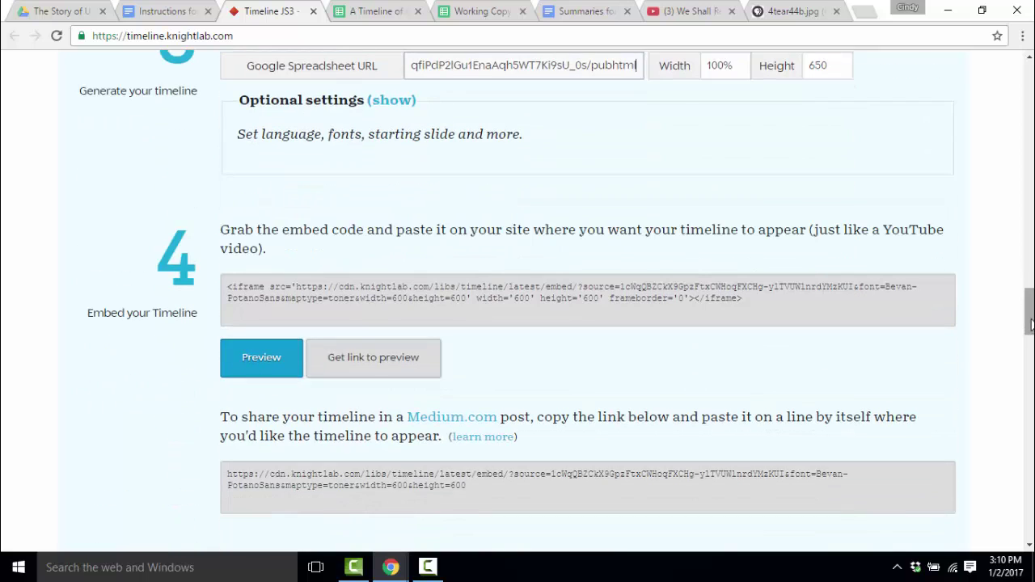
# - Preview the timeline, stepping through to the Indian Removal Act slide and back to American Revolution
pyautogui.click(361, 364)
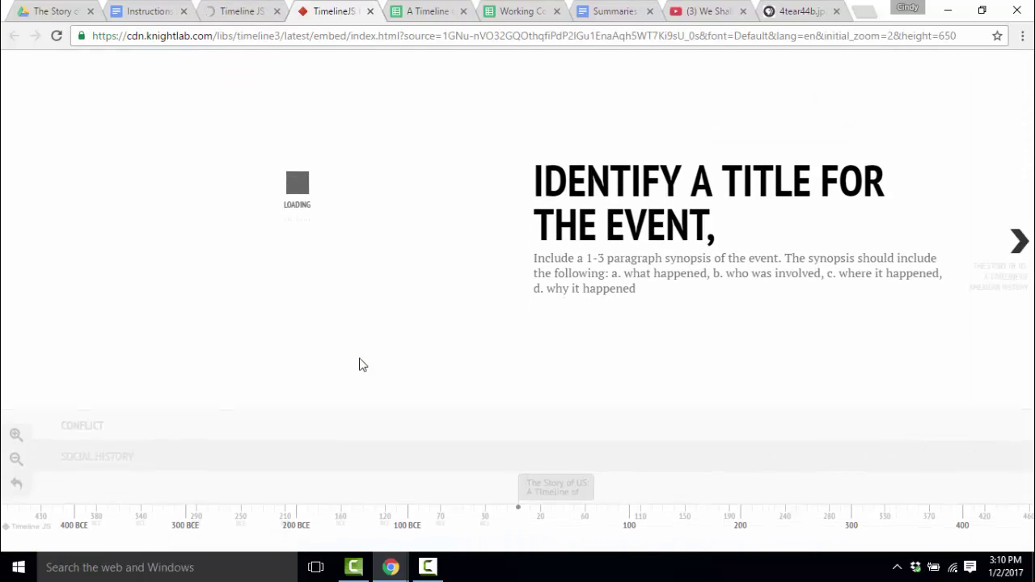
pyautogui.click(1023, 242)
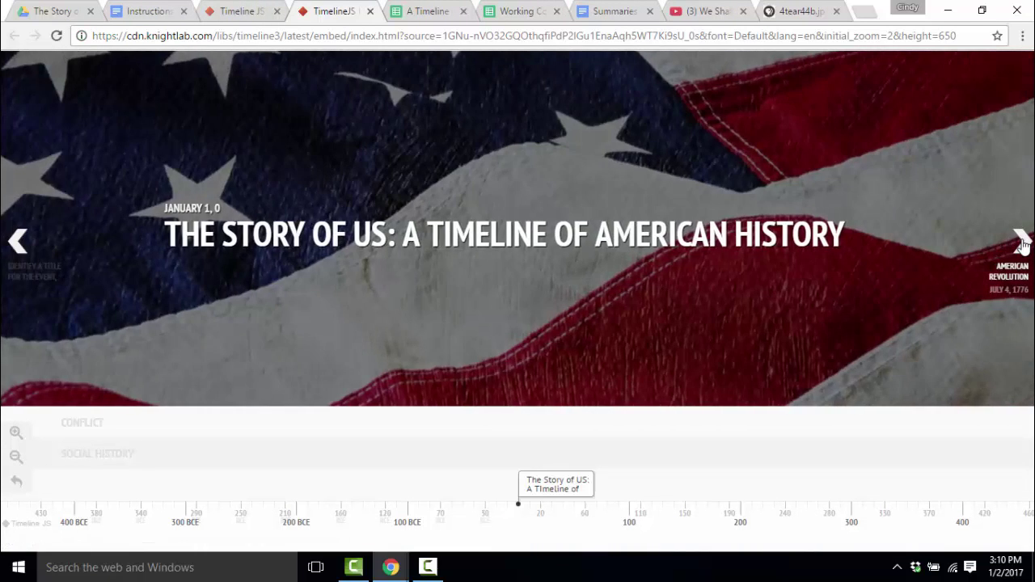
pyautogui.click(1023, 242)
pyautogui.click(1022, 243)
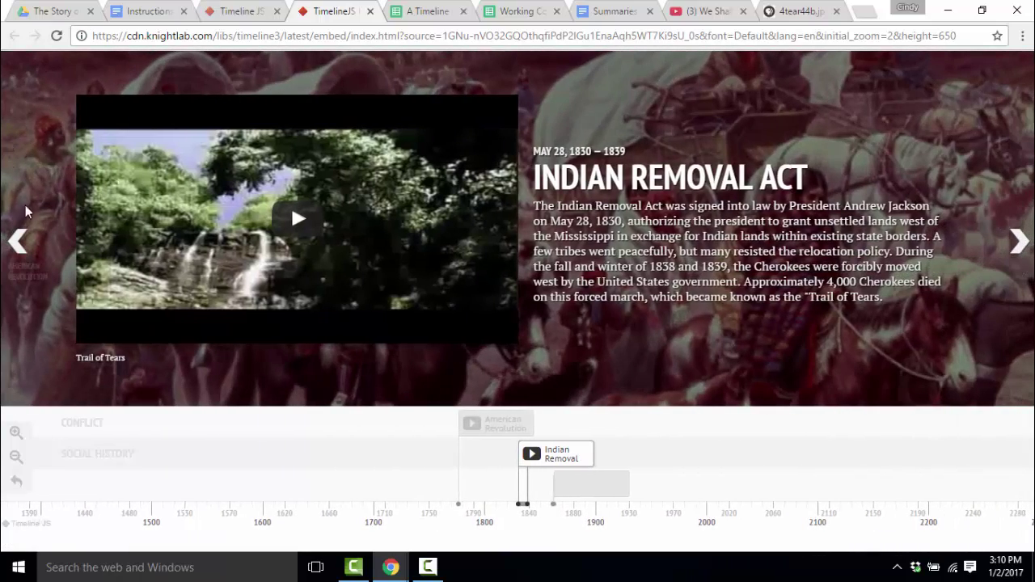
pyautogui.click(15, 239)
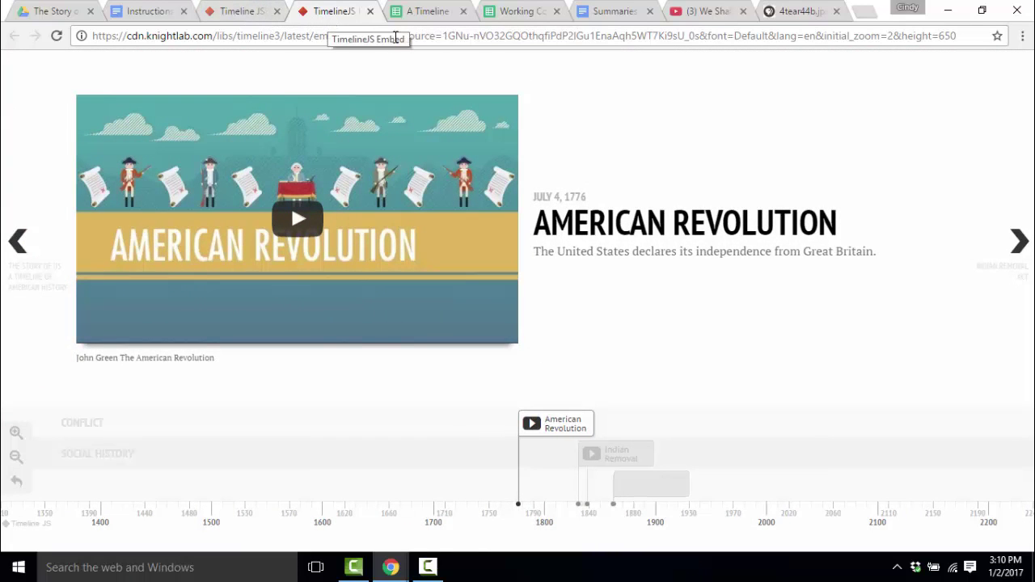
# - Select and copy the timeline embed code from the TimelineJS page
pyautogui.click(237, 17)
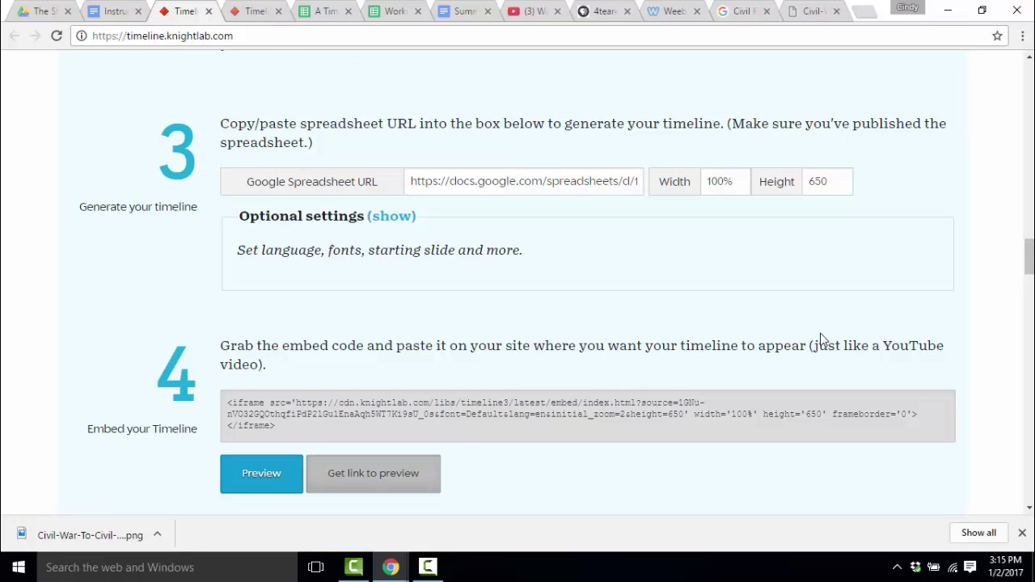
pyautogui.moveTo(283, 435); pyautogui.dragTo(228, 401)
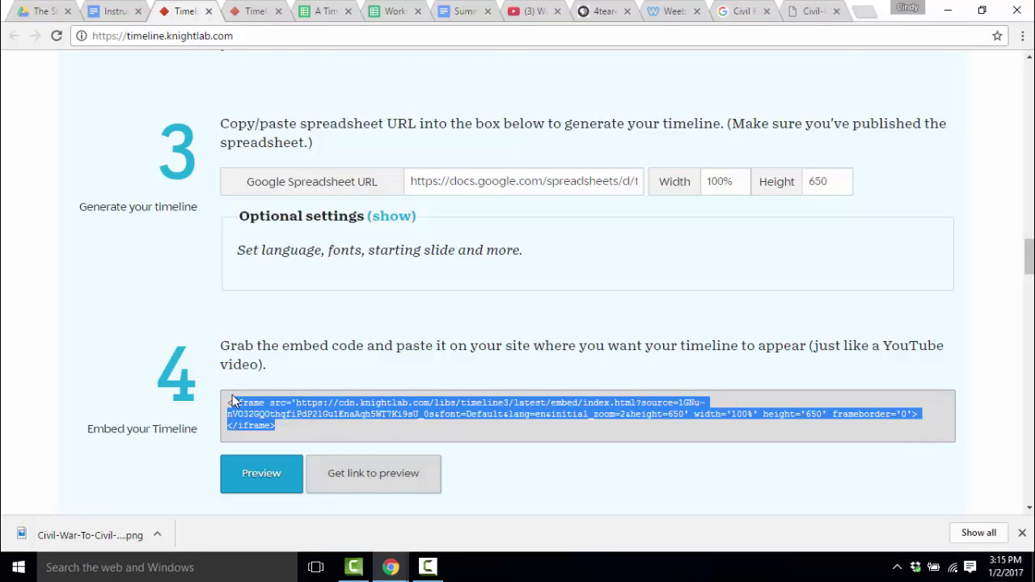
pyautogui.rightClick(257, 429)
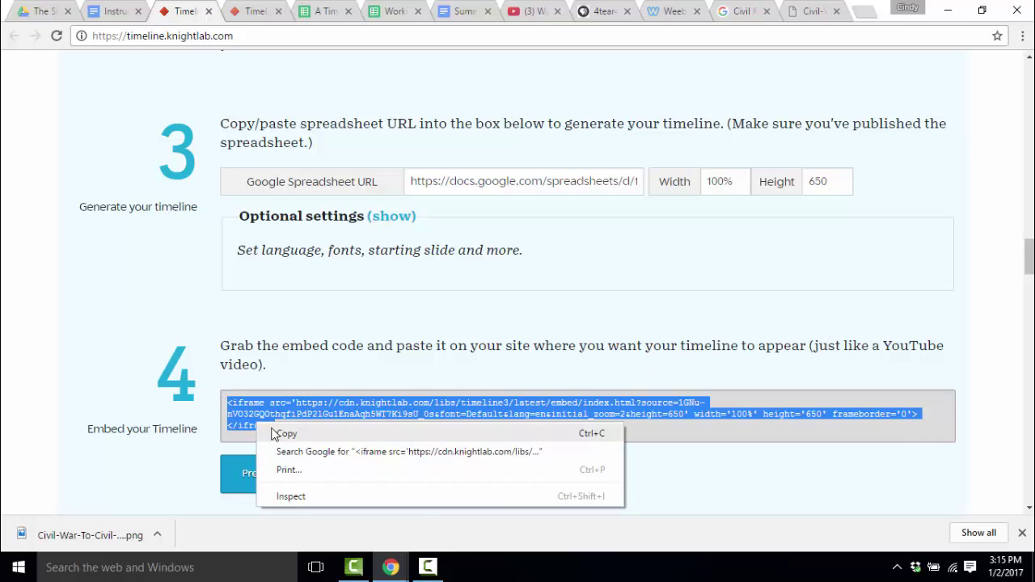
pyautogui.click(279, 433)
# - Add an embed code block below the Weebly header image and paste the timeline iframe code into it
pyautogui.click(684, 10)
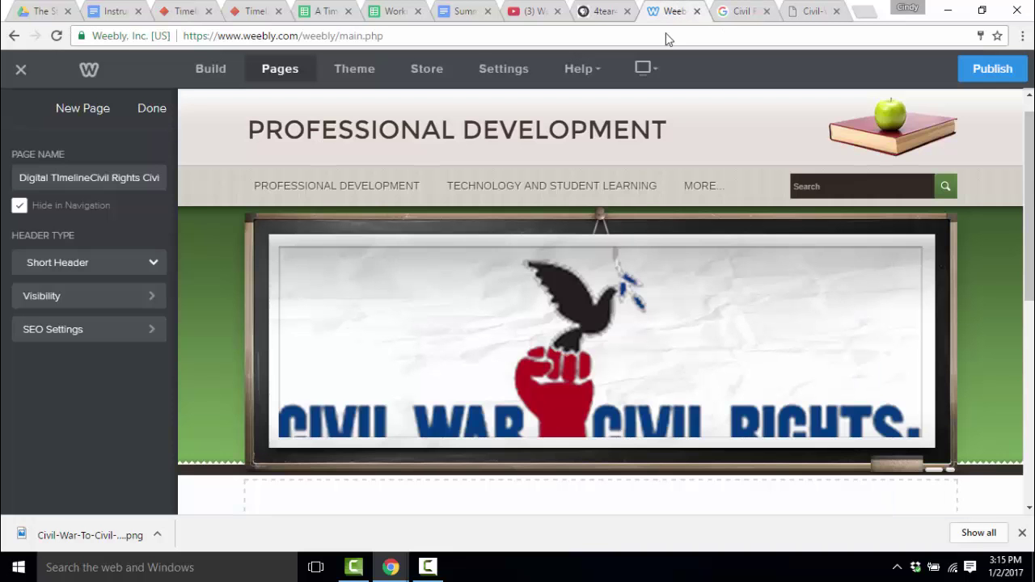
pyautogui.scroll(-1, 237, 221)
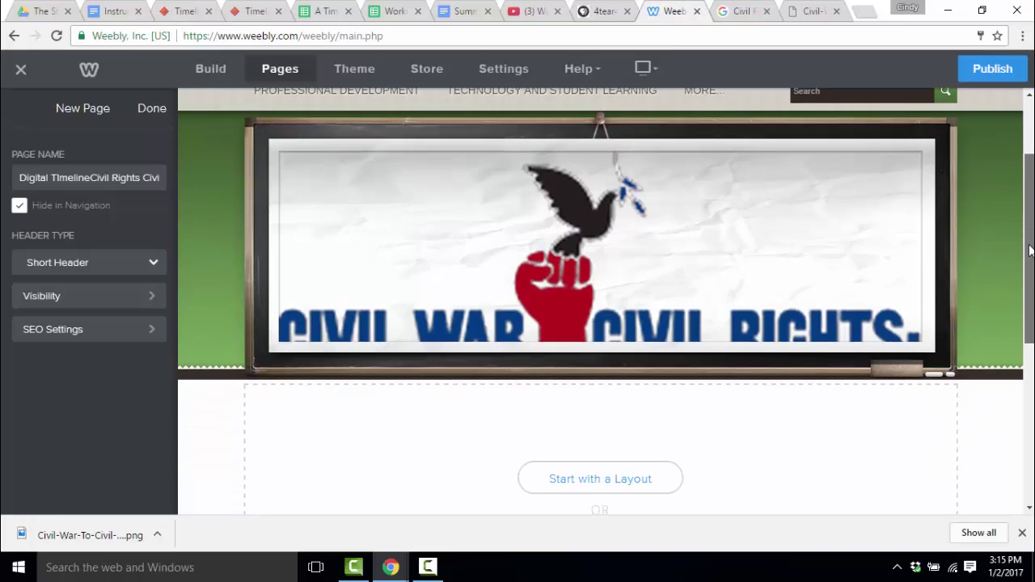
pyautogui.click(212, 68)
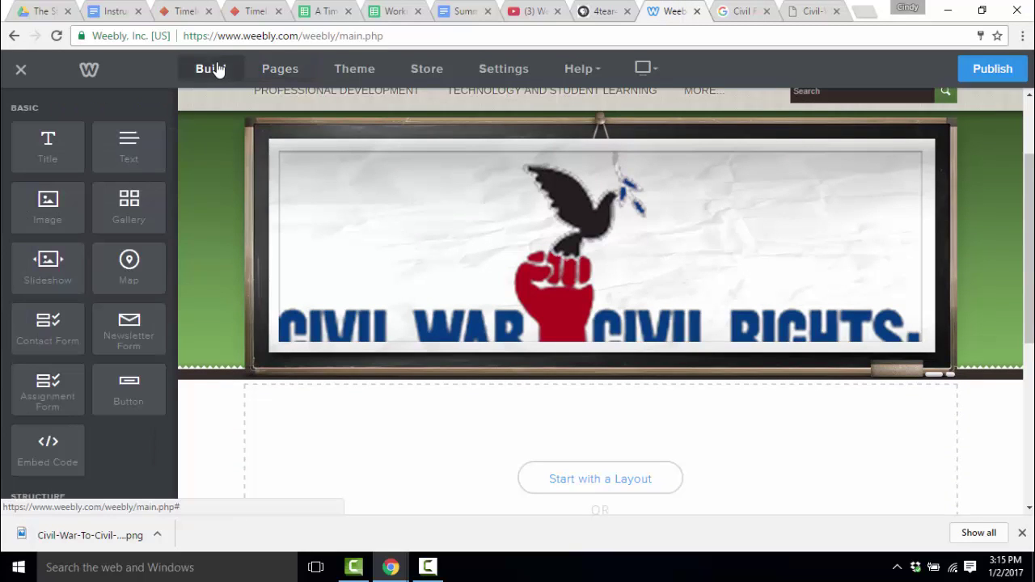
pyautogui.moveTo(48, 449); pyautogui.dragTo(578, 432)
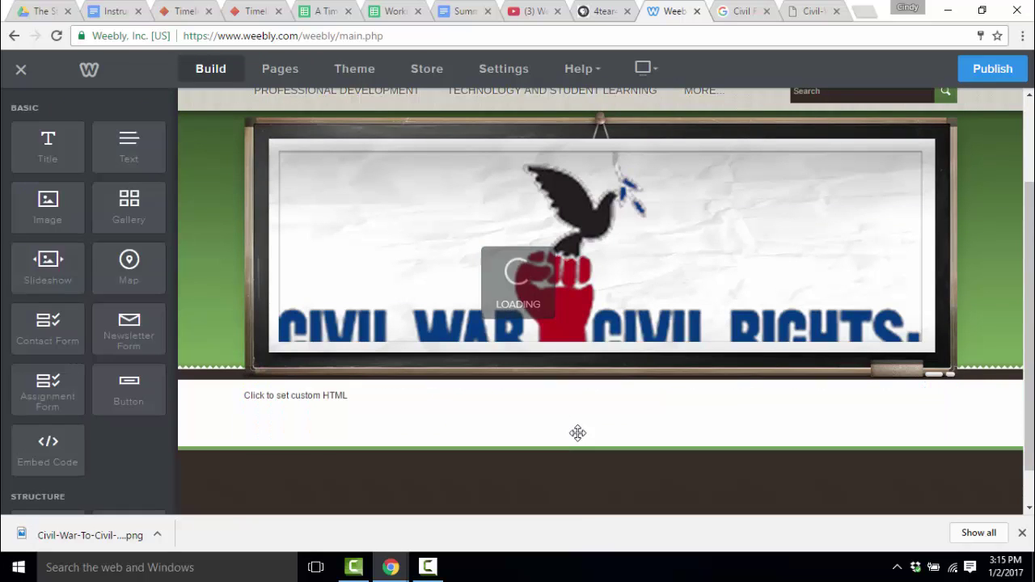
pyautogui.click(336, 411)
pyautogui.rightClick(336, 407)
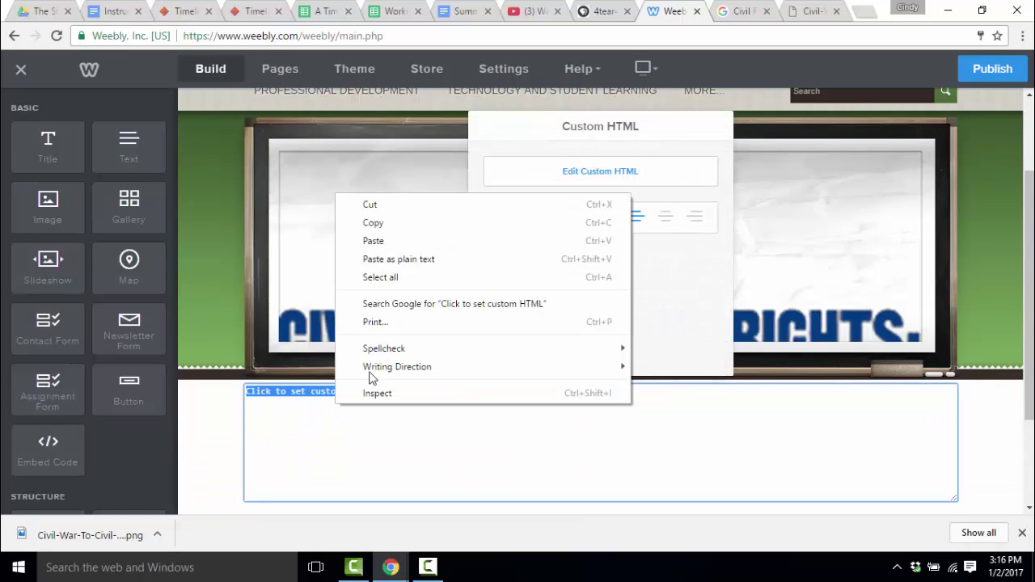
pyautogui.click(374, 241)
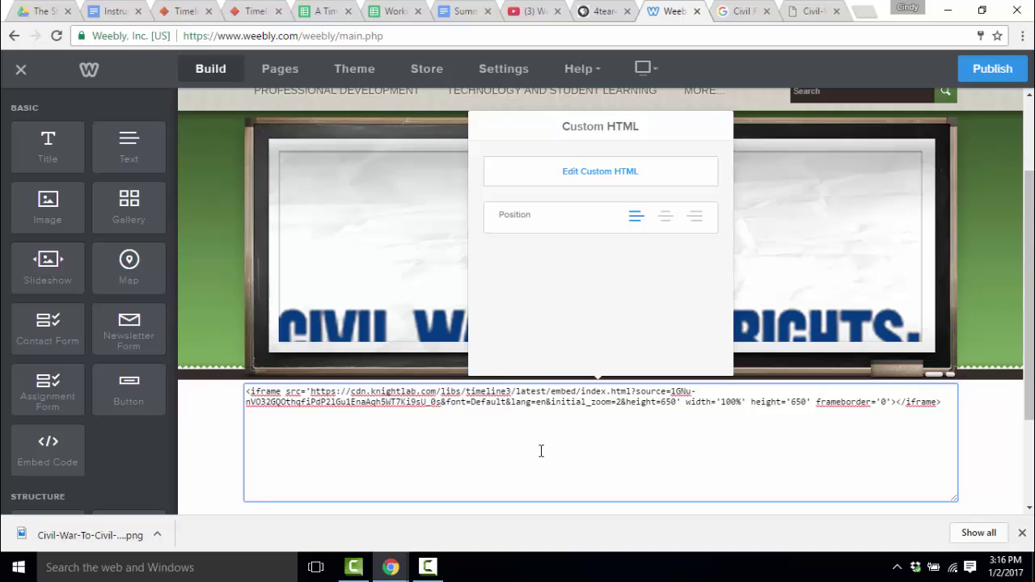
# - Finish editing and step through the embedded timeline on the Digital Timeline page
pyautogui.click(964, 428)
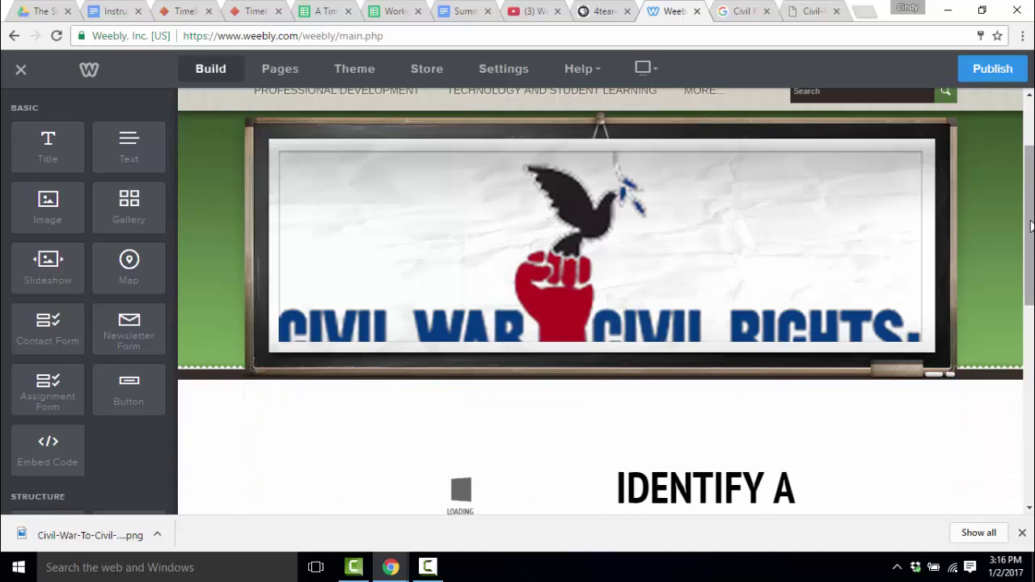
pyautogui.scroll(-2, 970, 359)
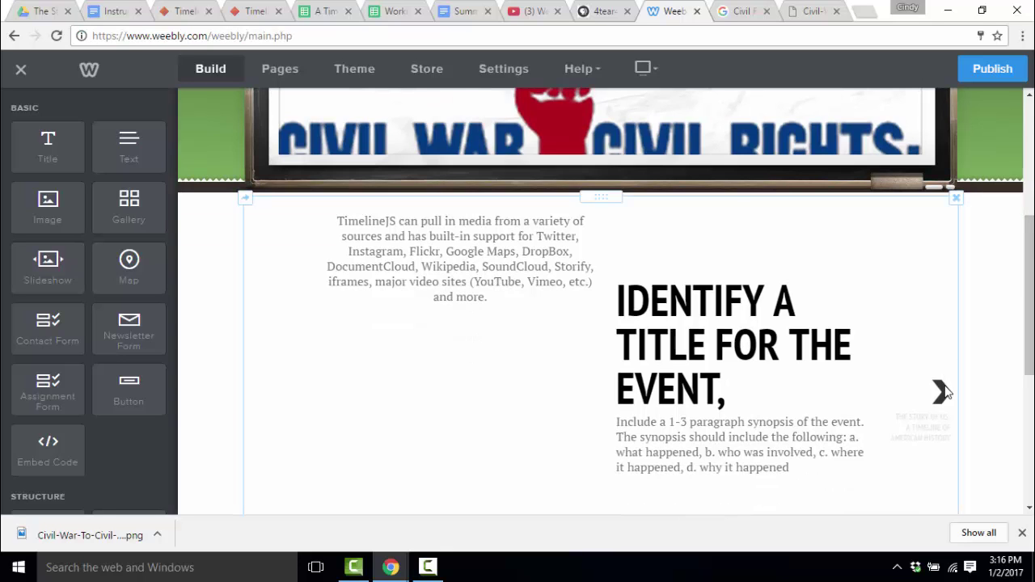
pyautogui.click(945, 392)
pyautogui.click(945, 392)
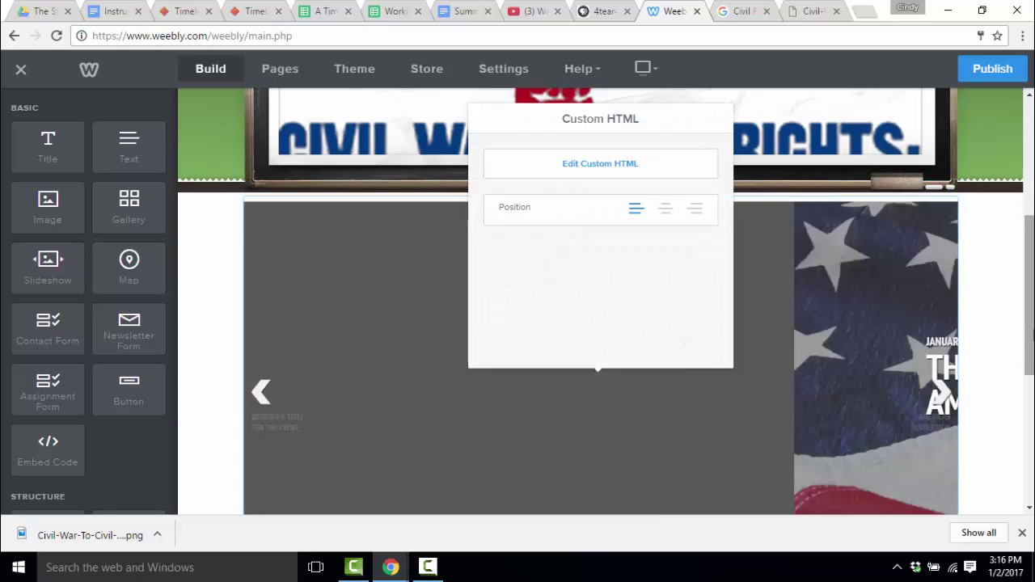
pyautogui.click(1014, 362)
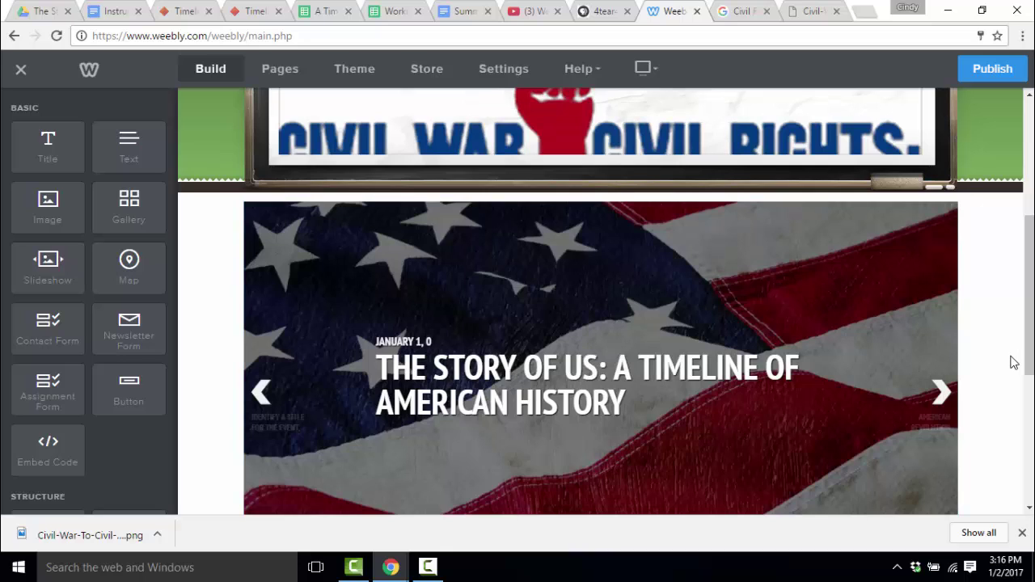
pyautogui.click(183, 11)
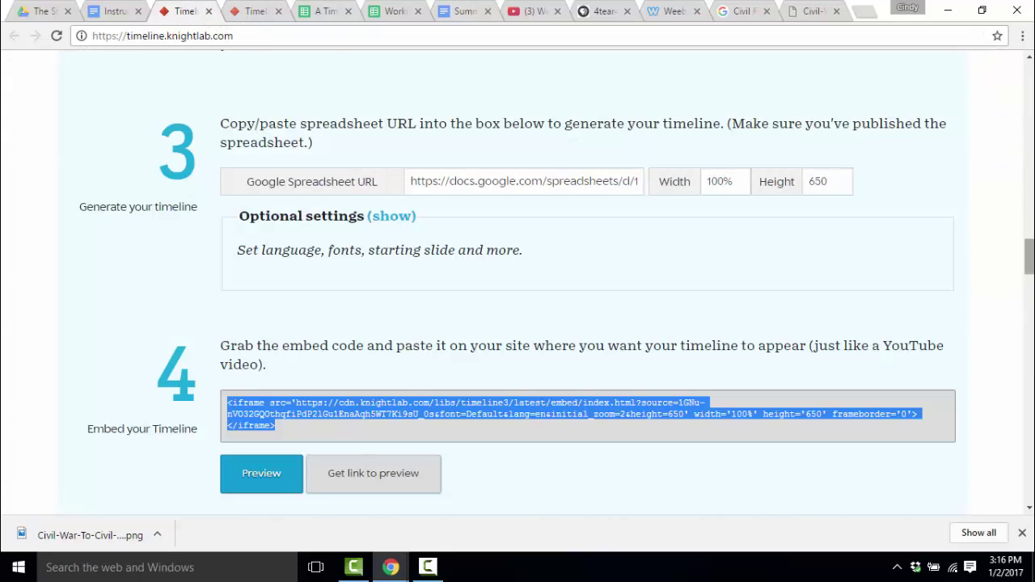
# - Scroll the TimelineJS page and switch to the Instructions document's final embed-code step
pyautogui.moveTo(1030, 270); pyautogui.dragTo(1024, 97)
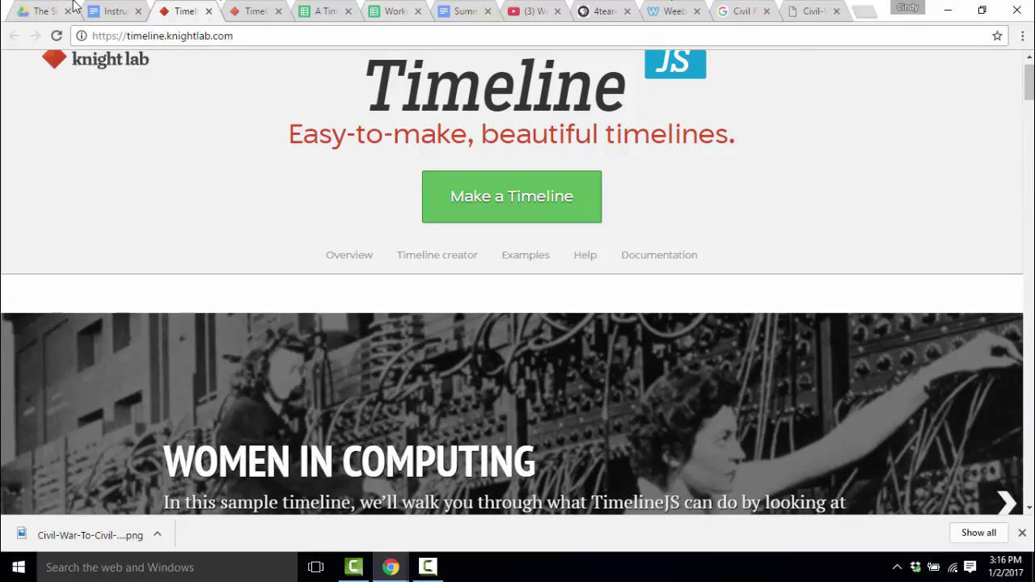
pyautogui.click(101, 10)
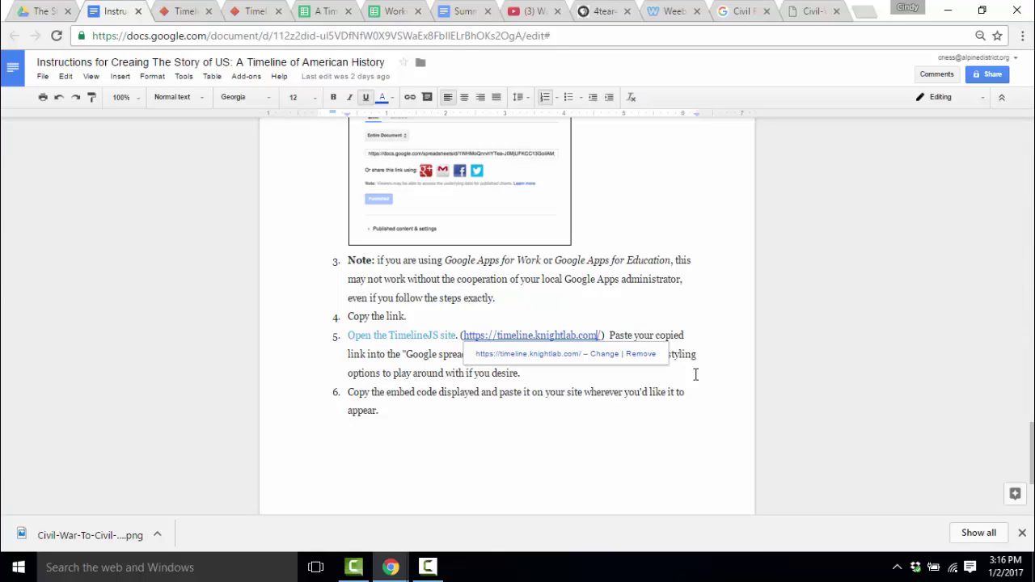
# - Close Working Copy's publish settings and copy rows 5–6 holding the 1862 and Indian Removal Act events
pyautogui.click(393, 12)
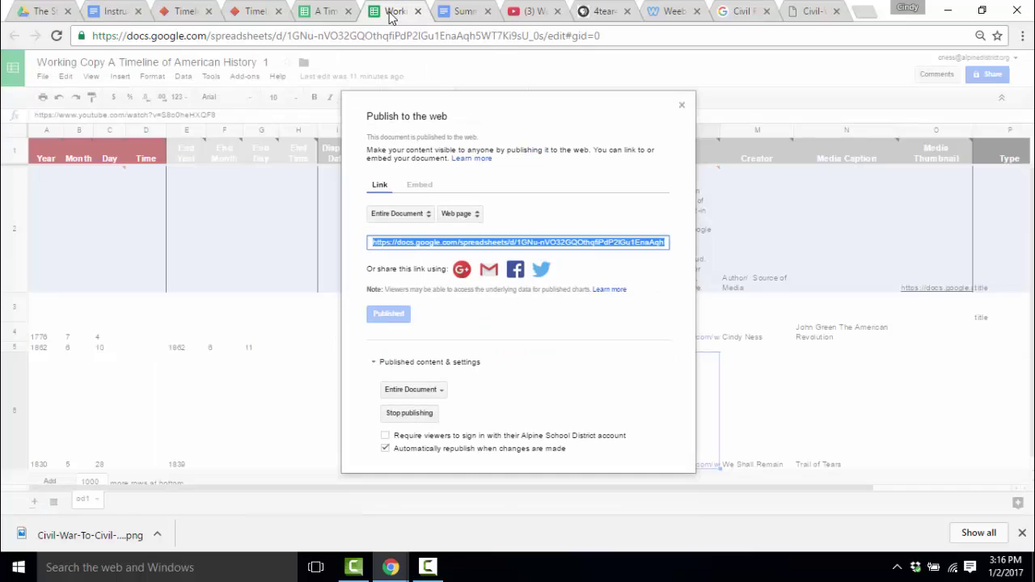
pyautogui.click(681, 106)
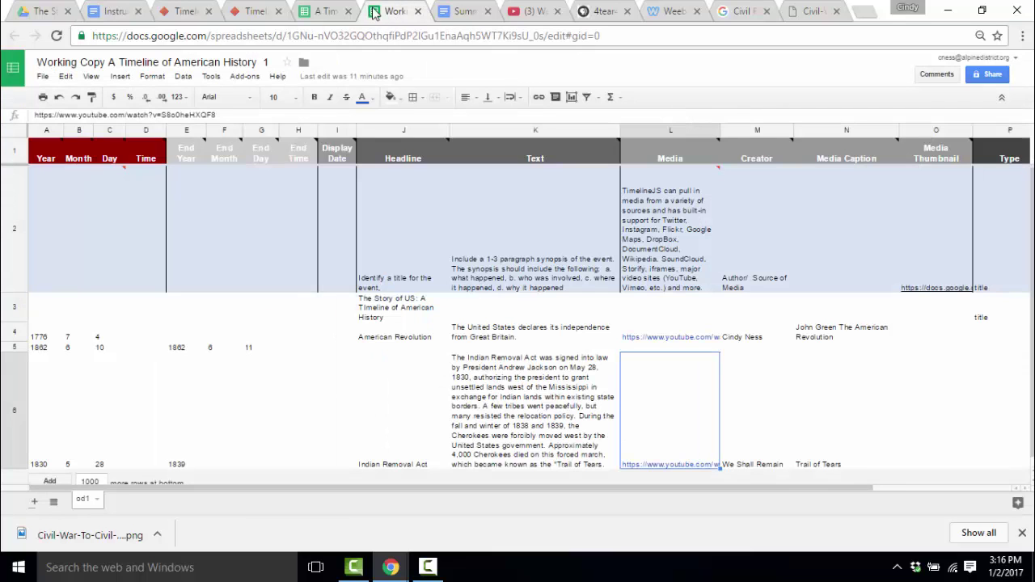
pyautogui.click(328, 12)
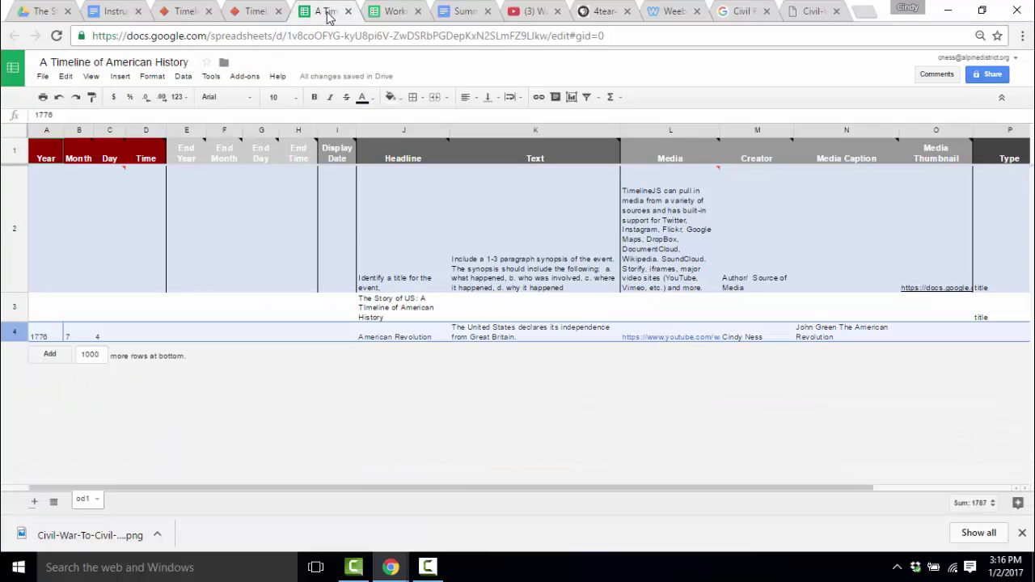
pyautogui.click(398, 12)
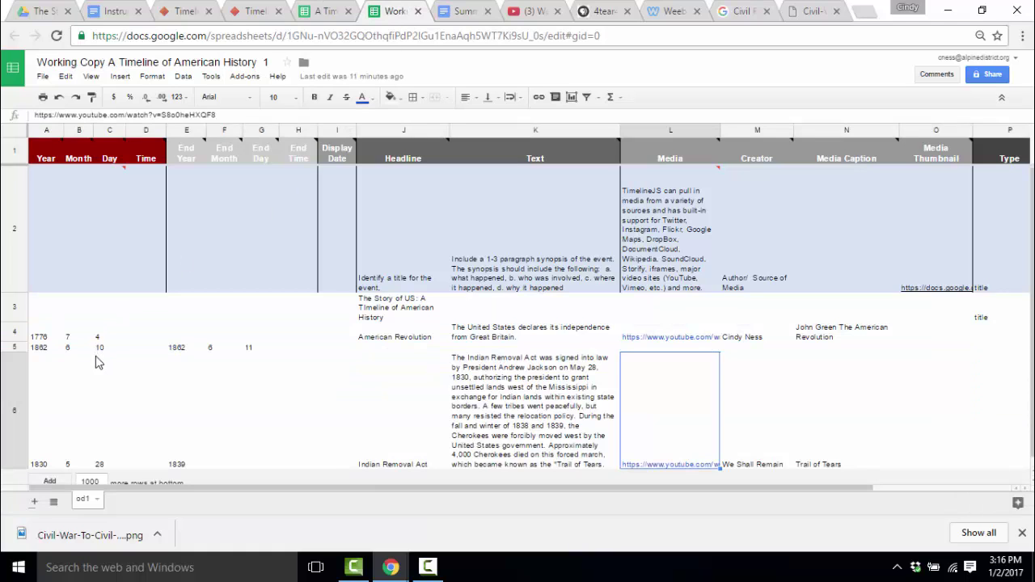
pyautogui.click(45, 349)
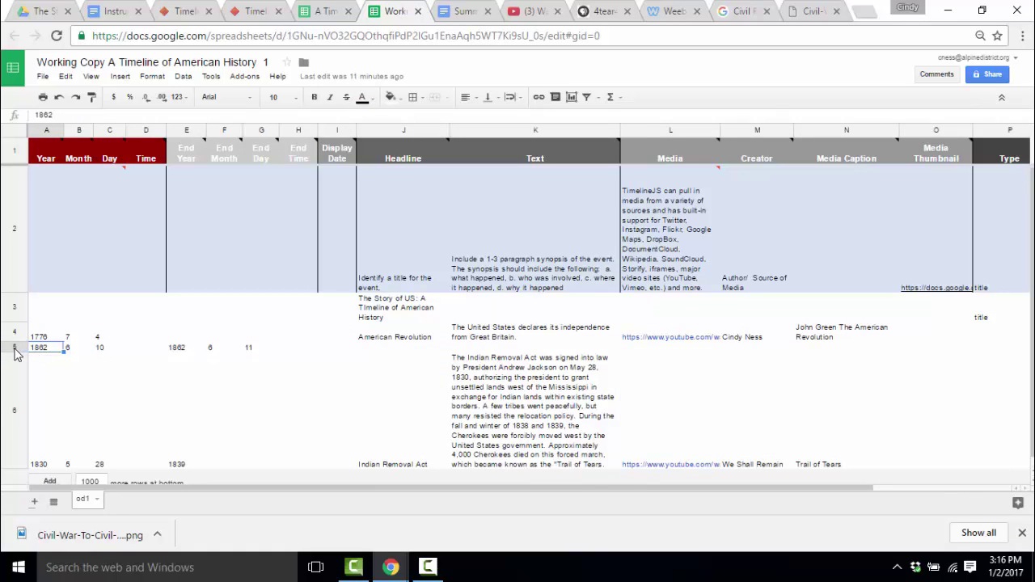
pyautogui.moveTo(18, 354); pyautogui.dragTo(143, 446)
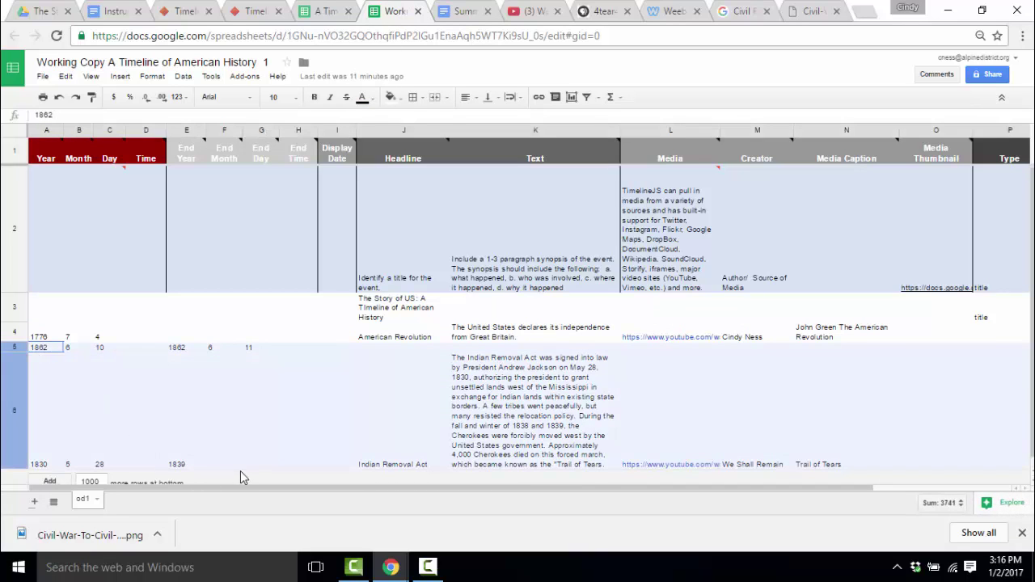
pyautogui.rightClick(239, 411)
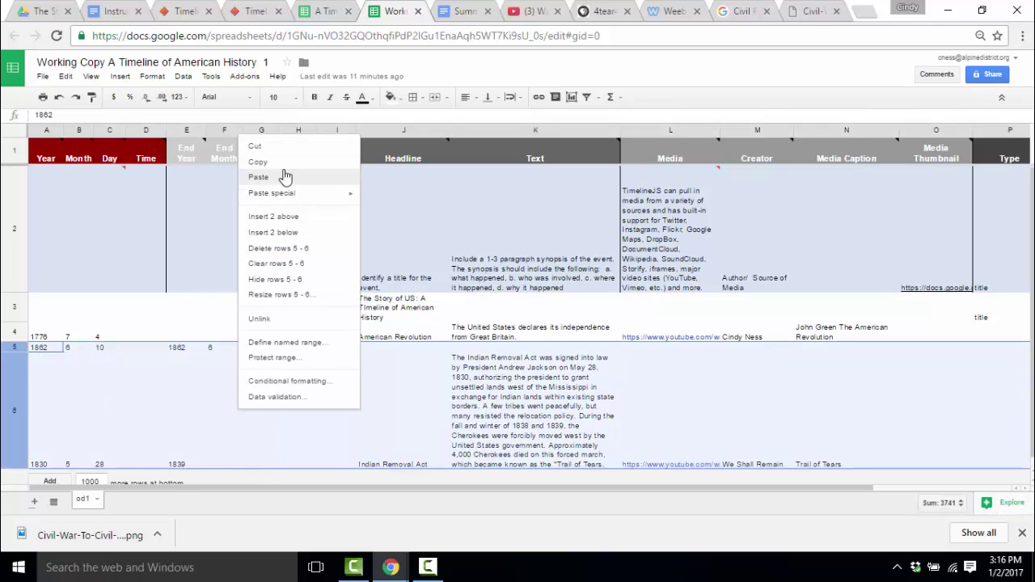
pyautogui.click(282, 165)
# - Insert two rows below row 4 in A Timeline of American History and paste the copied events into rows 5–6
pyautogui.click(315, 18)
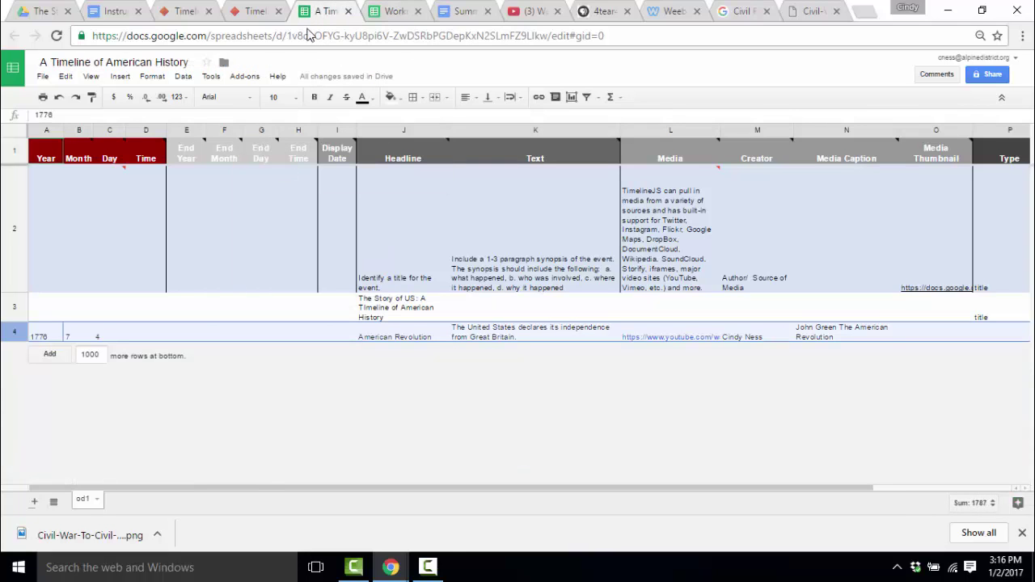
pyautogui.click(98, 354)
pyautogui.click(93, 436)
pyautogui.click(44, 354)
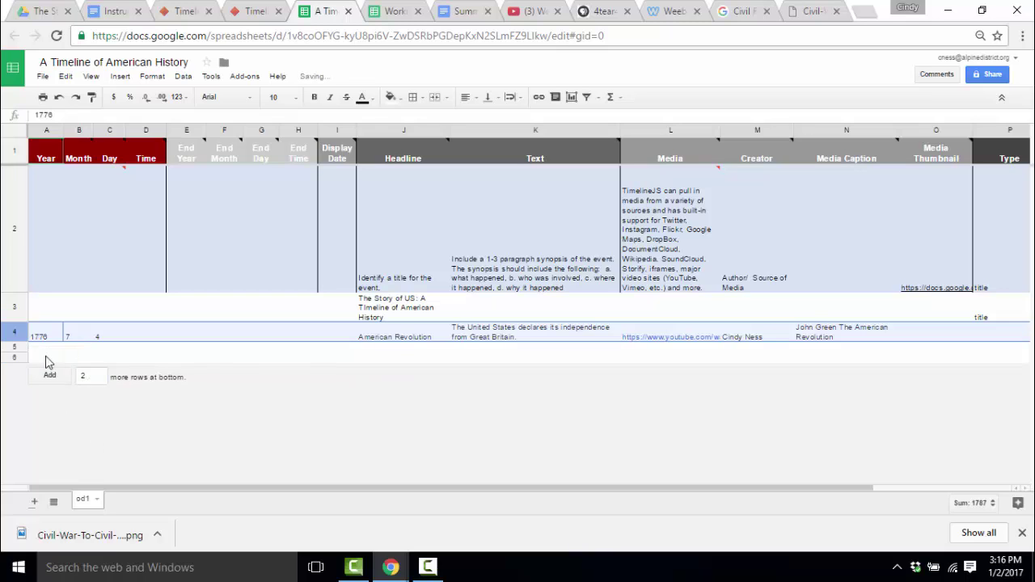
pyautogui.click(37, 347)
pyautogui.moveTo(14, 347); pyautogui.dragTo(13, 357)
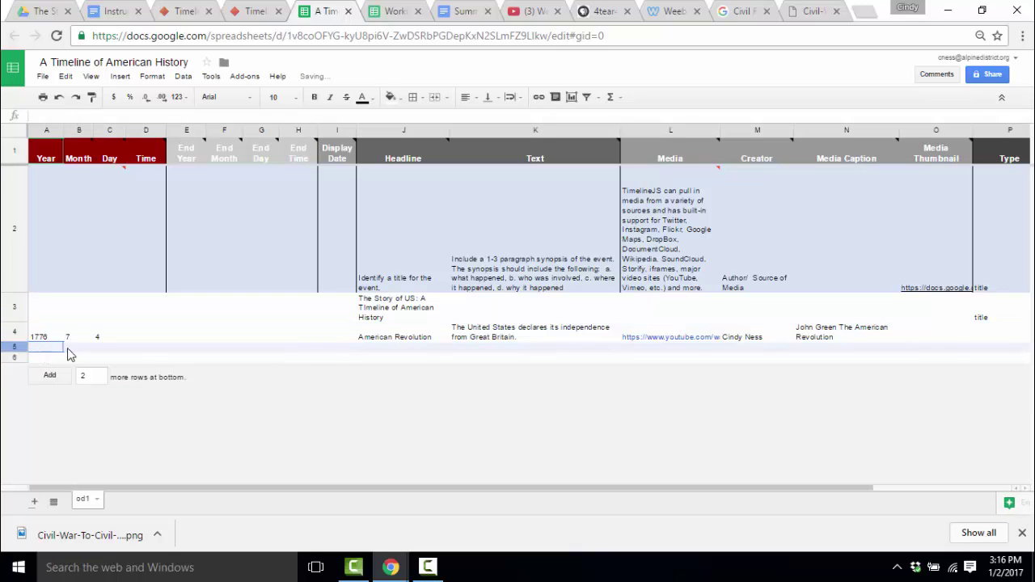
pyautogui.rightClick(108, 356)
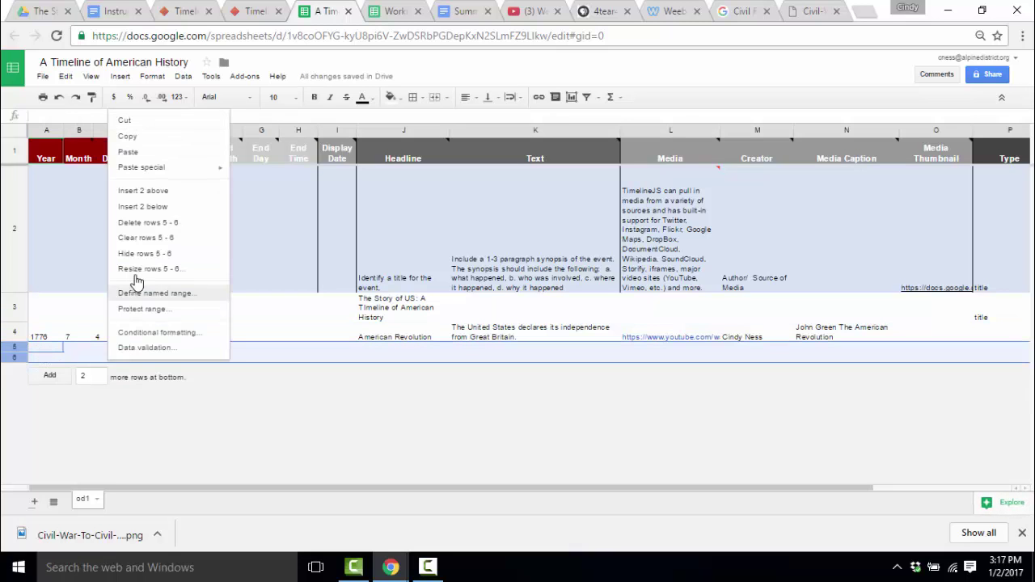
pyautogui.click(130, 153)
pyautogui.click(662, 442)
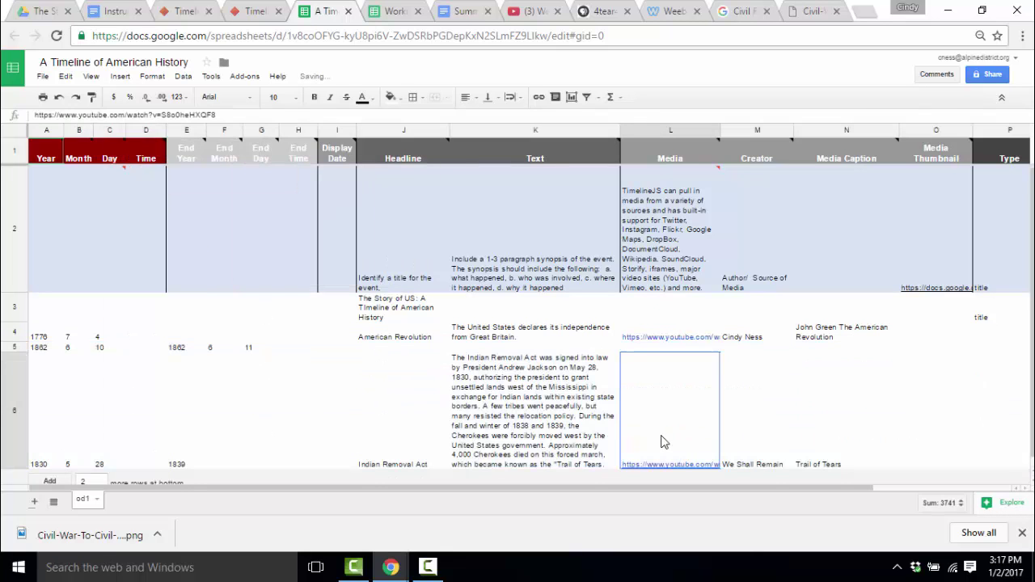
# - Compare against Working Copy, then view the TimelineJS preview of the timeline
pyautogui.click(393, 13)
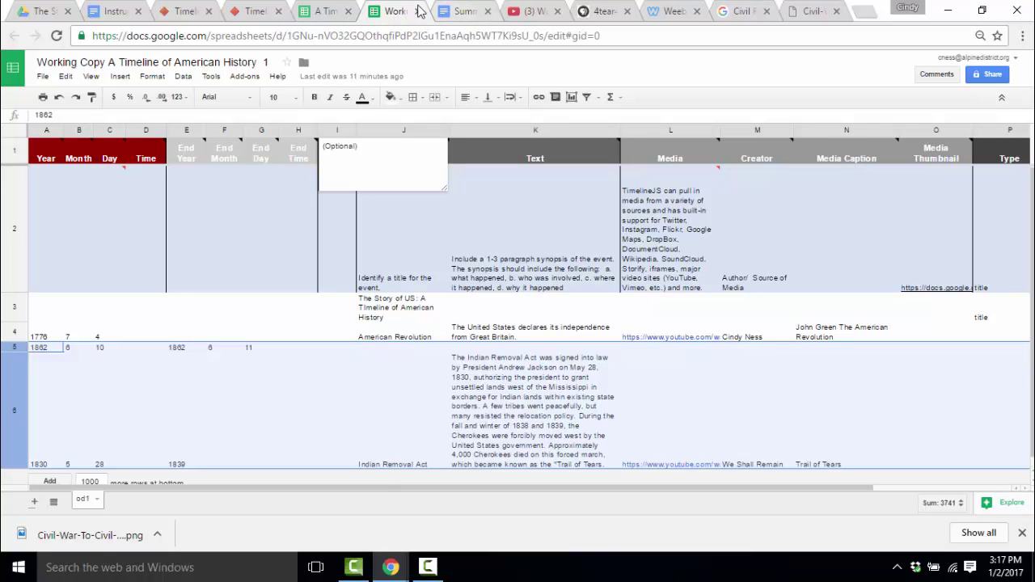
pyautogui.click(328, 11)
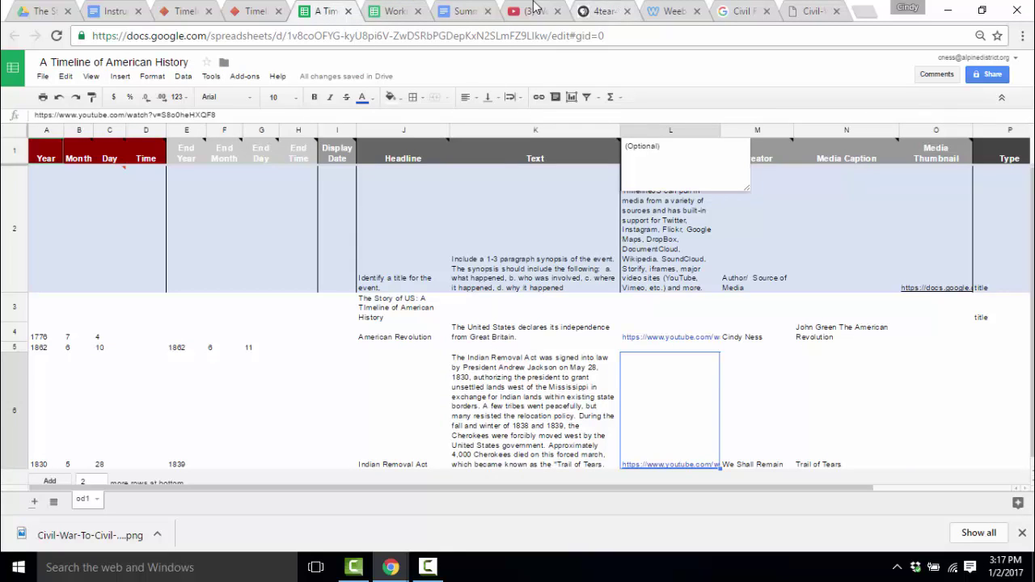
pyautogui.click(186, 11)
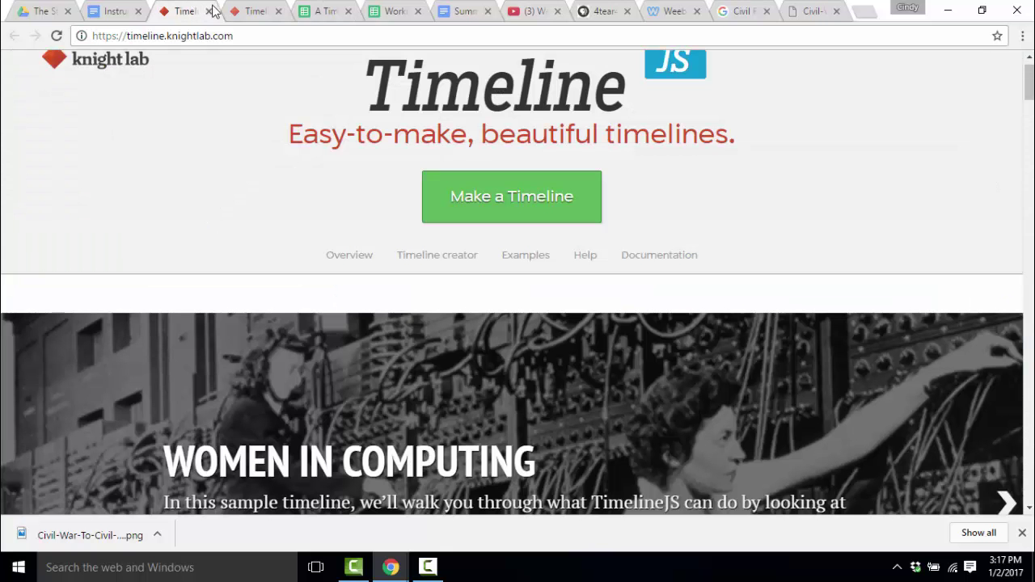
pyautogui.click(256, 11)
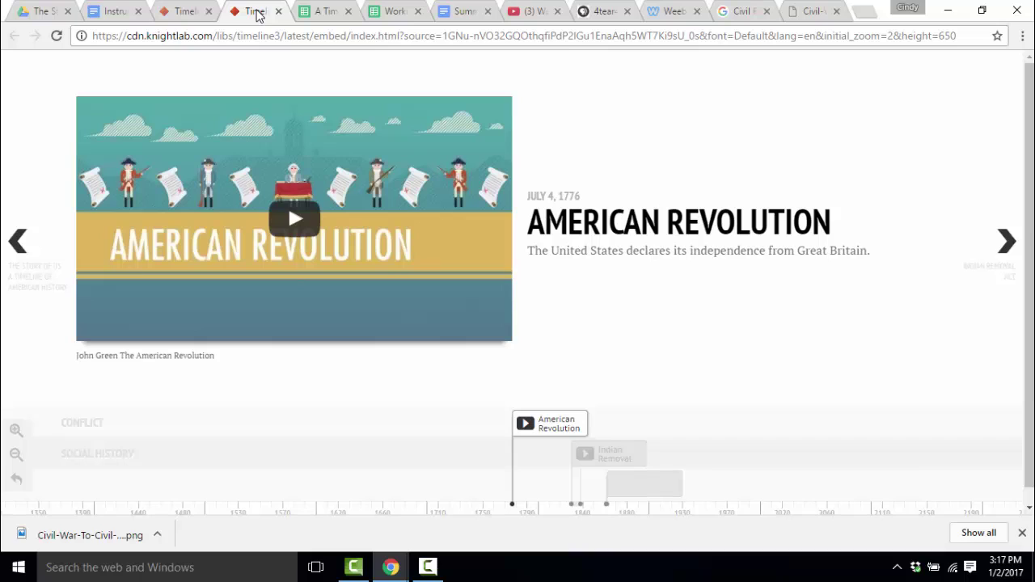